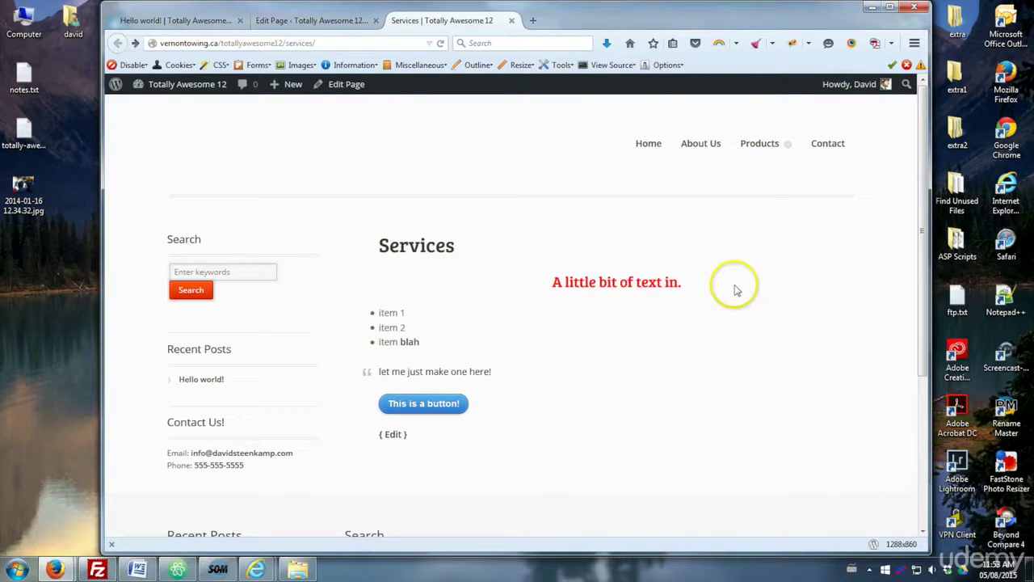
In the Services page editor, place the text cursor directly before the heading "A little bit of text in."
click(320, 24)
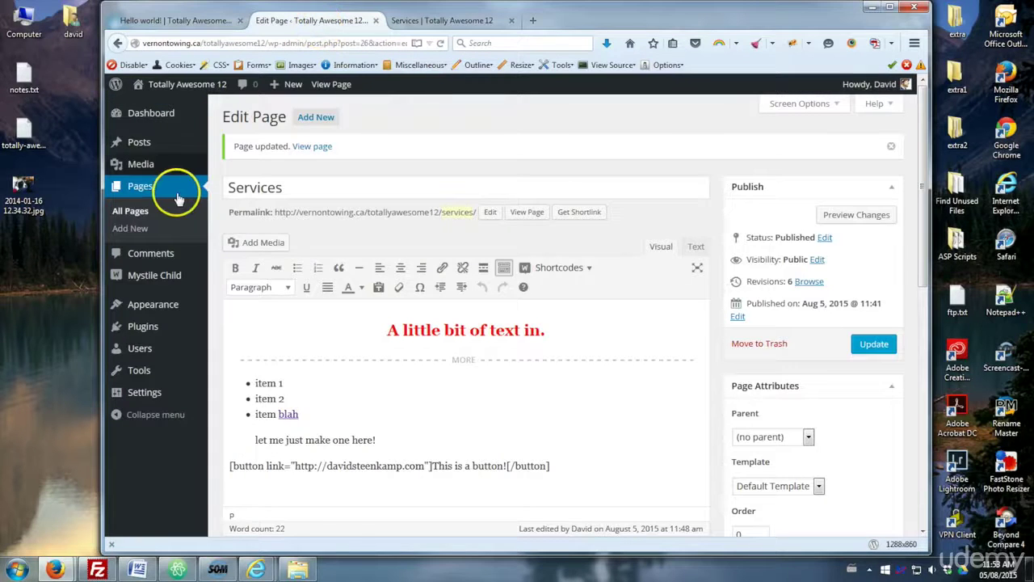
click(493, 421)
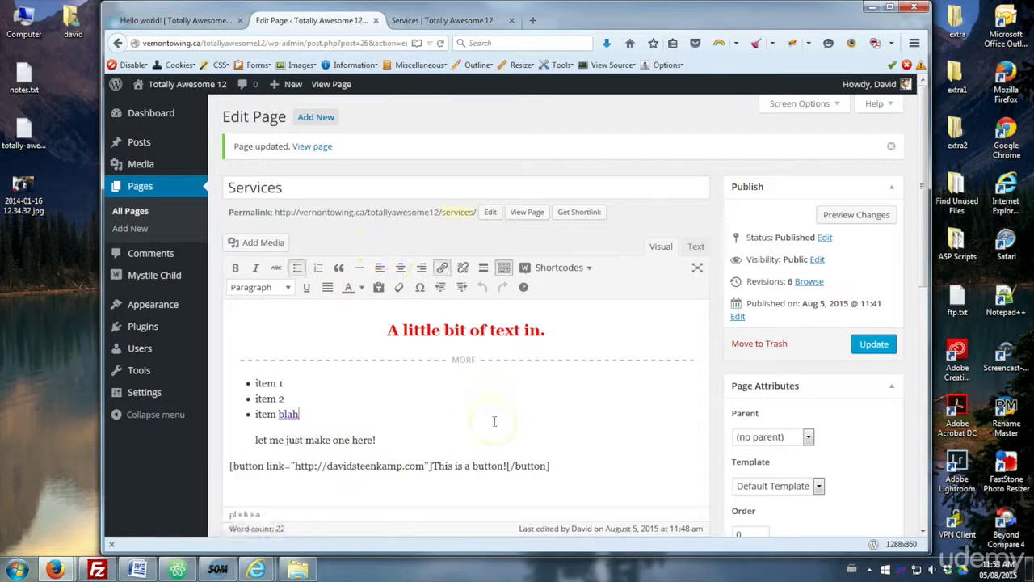
click(242, 308)
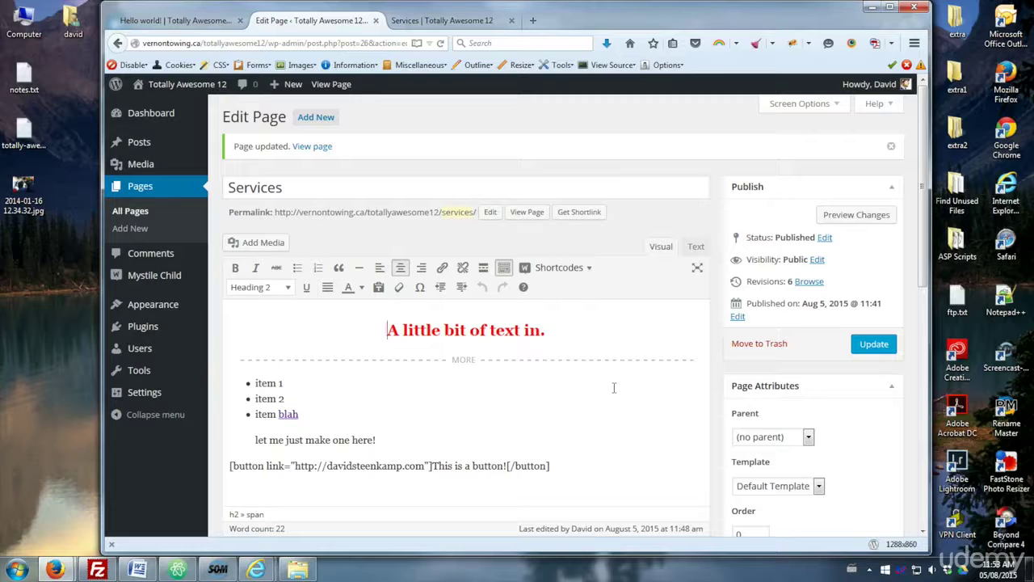
click(592, 373)
click(384, 329)
click(432, 24)
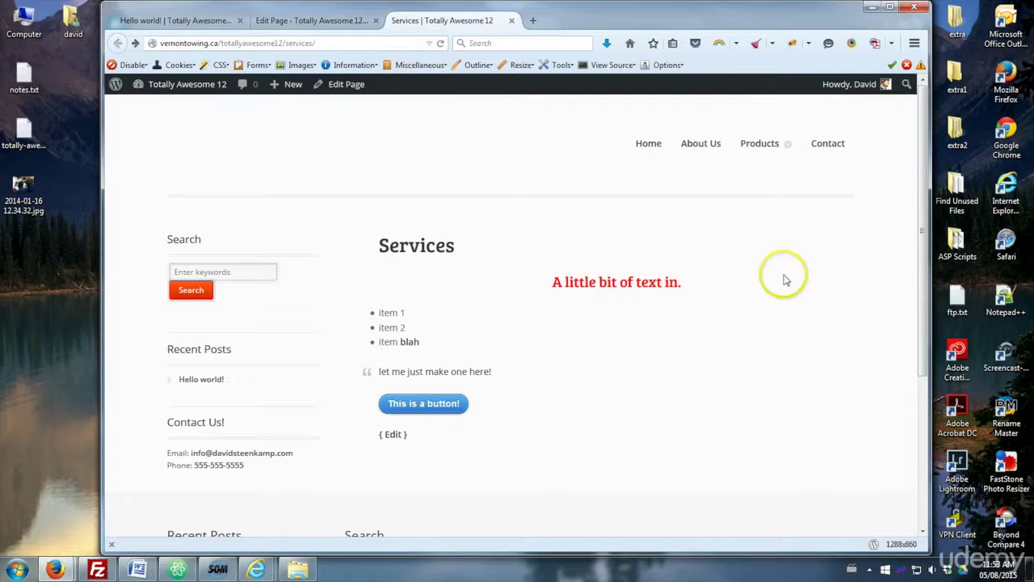
click(319, 21)
click(357, 323)
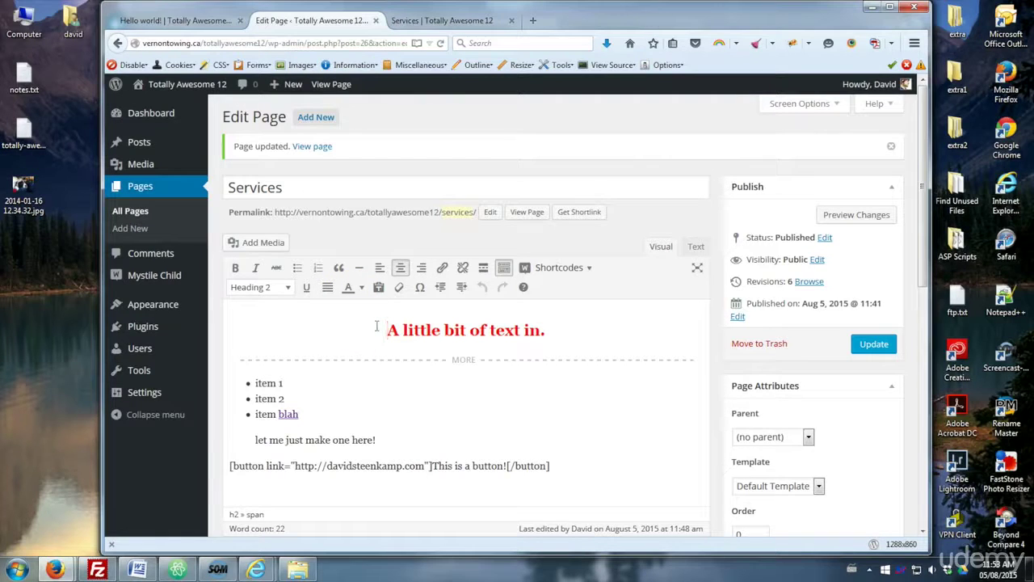
click(379, 328)
click(387, 329)
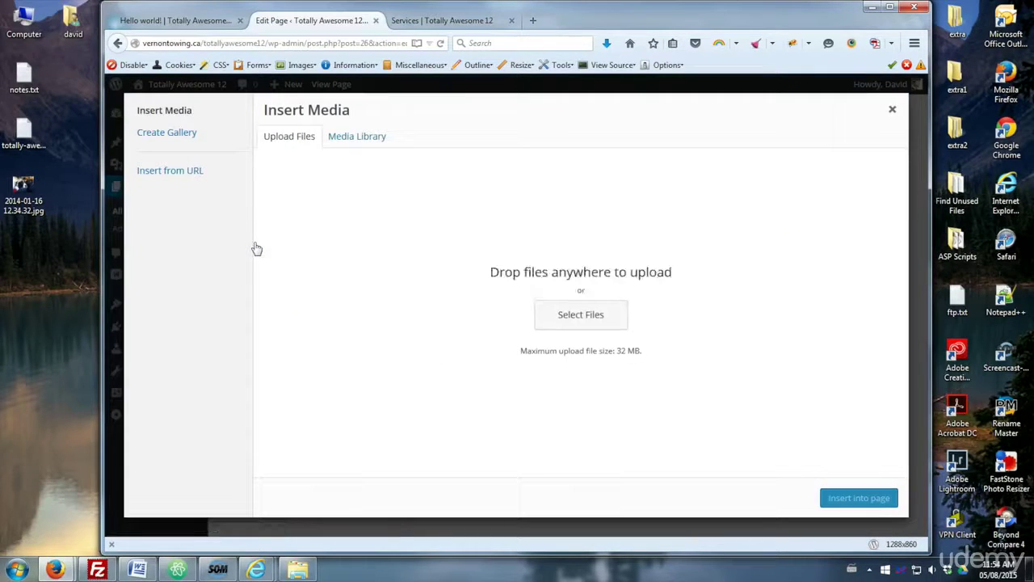
Upload the desktop photo 2014-01-16 12.34.32.jpg to the media library for insertion into the page
click(24, 186)
mouse_move(25, 186)
mouse_down()
mouse_move(503, 291)
mouse_move(2, 228)
mouse_move(18, 185)
mouse_up()
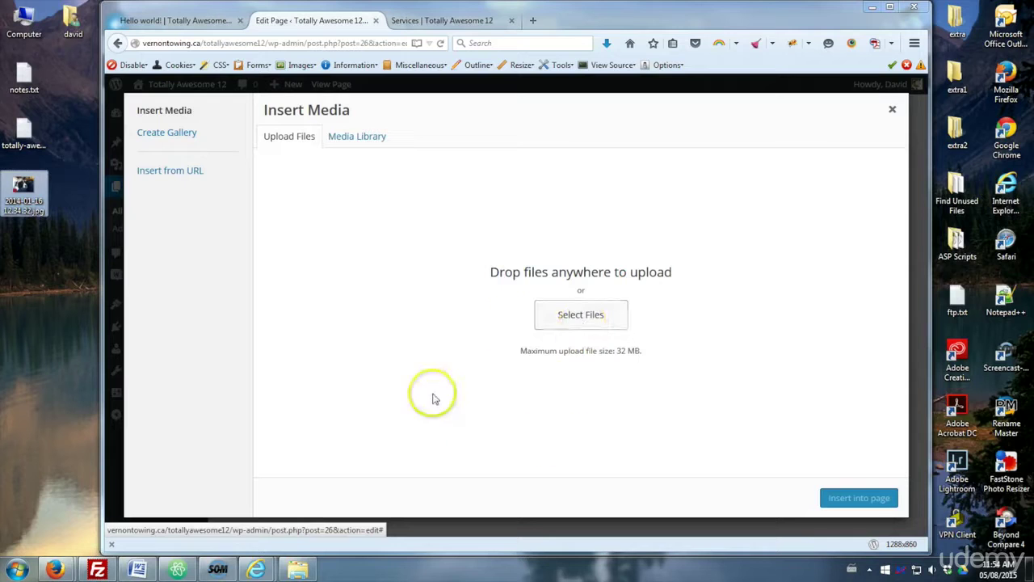
click(580, 320)
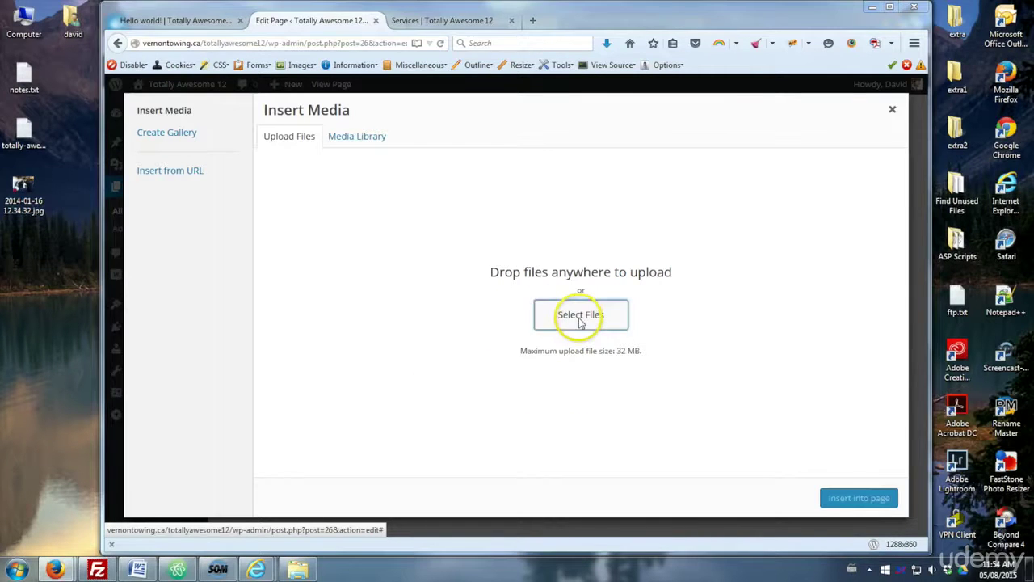
click(563, 283)
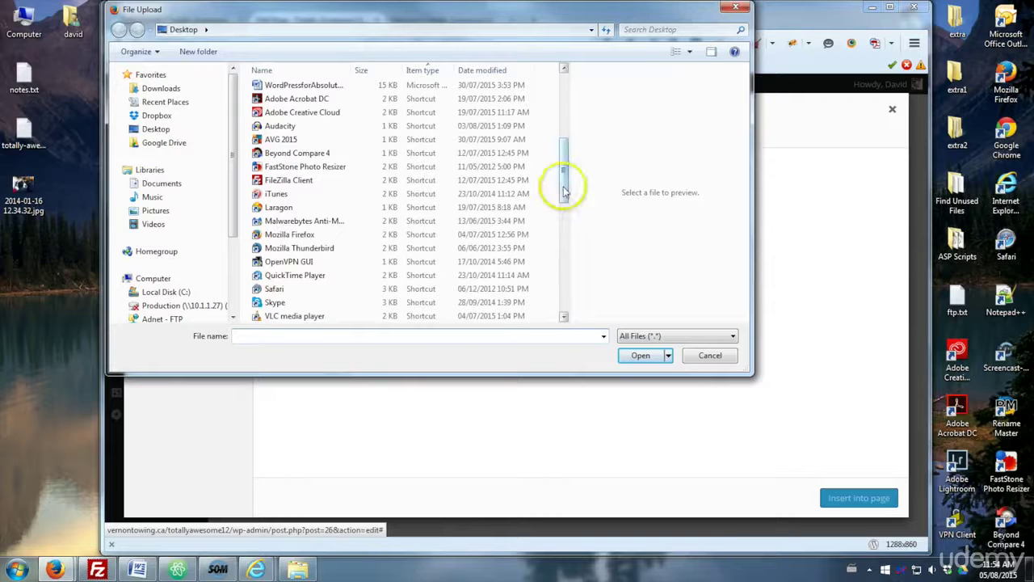
drag(566, 180, 559, 156)
click(305, 181)
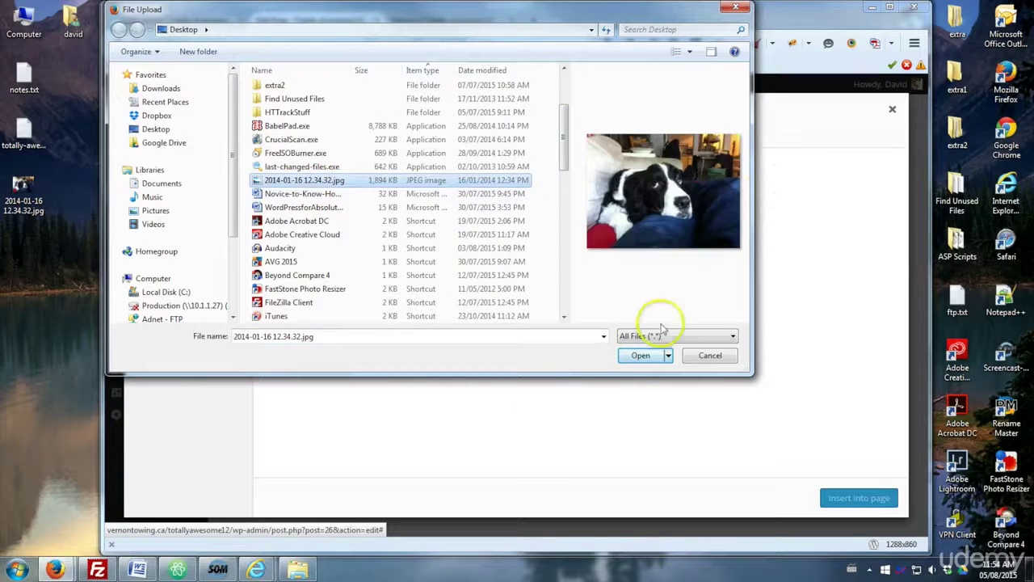
click(636, 363)
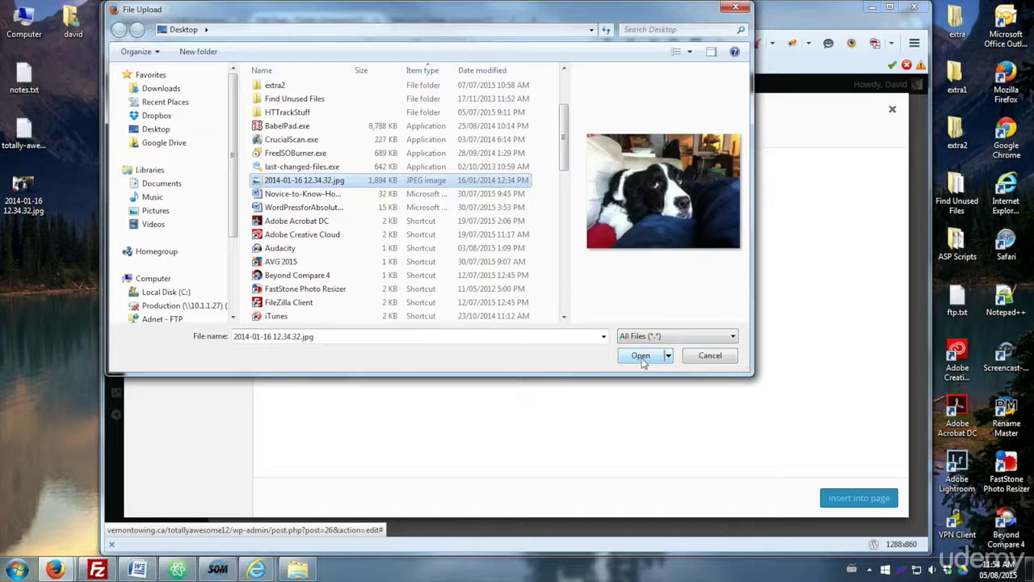
click(643, 358)
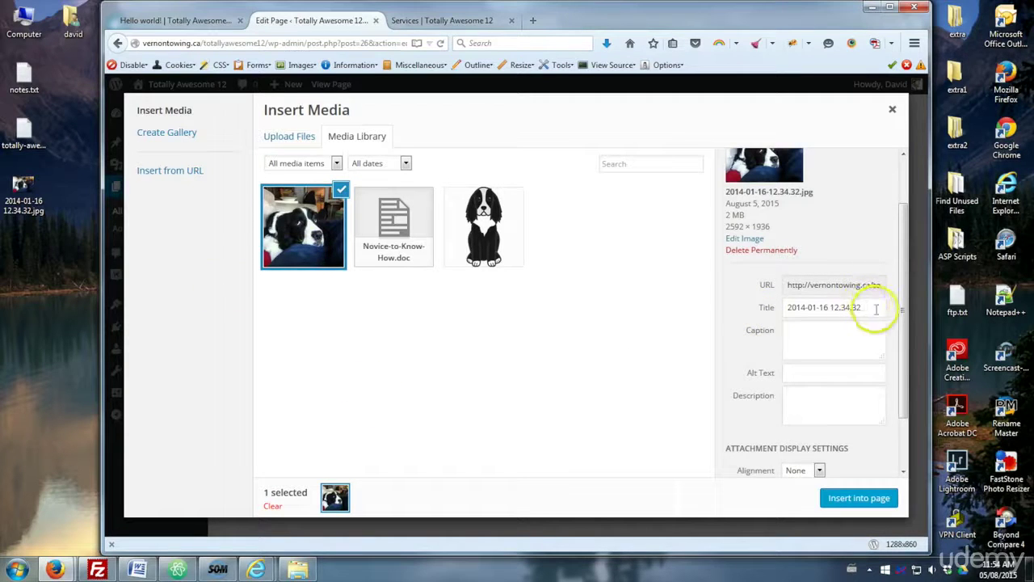
Set both the title and the alt text of the uploaded photo to "Totally Awesome Jude Dog"
drag(876, 308, 677, 309)
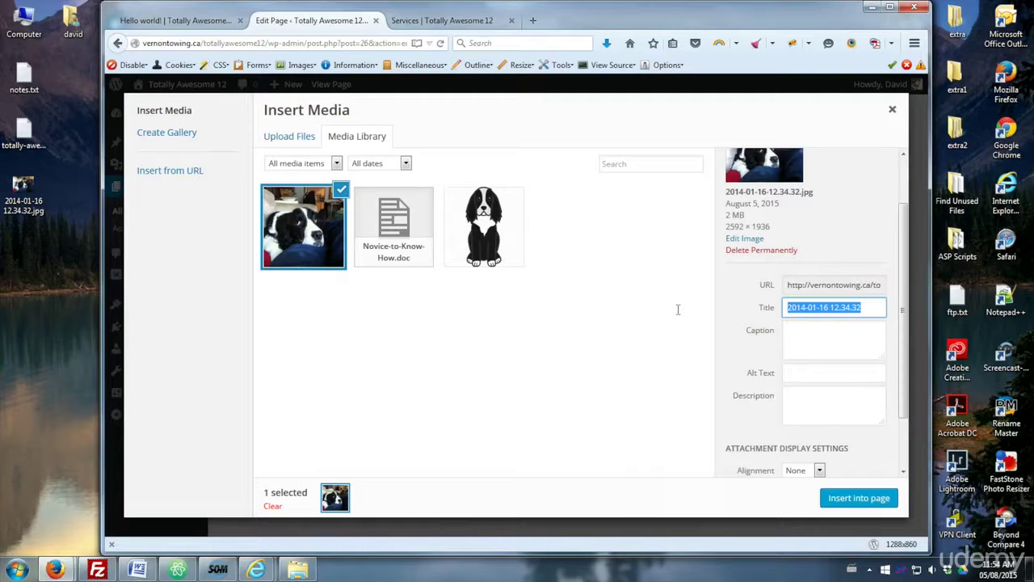
text(Totally Awesome Jude Dog)
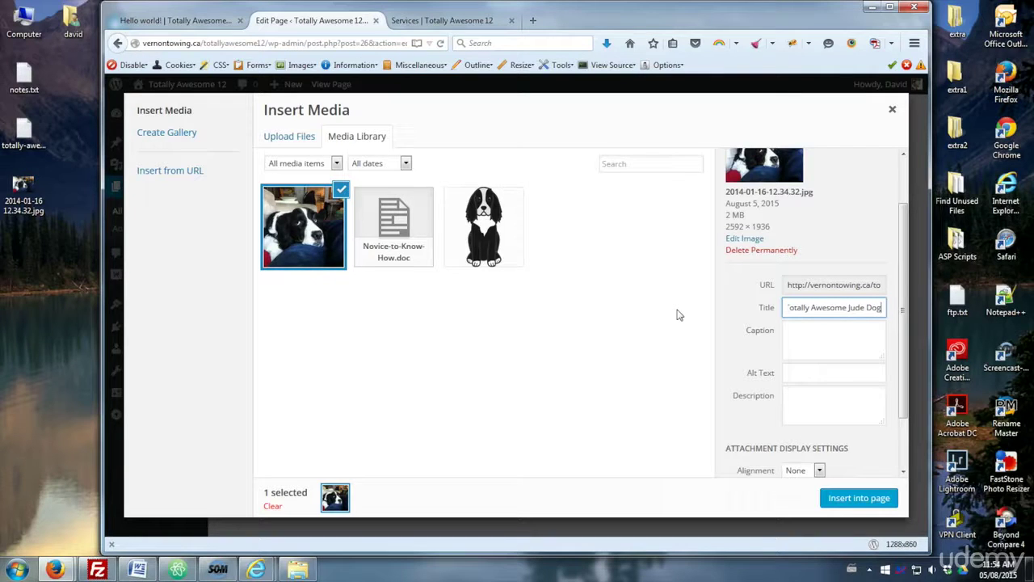
key(ctrl+a)
click(819, 372)
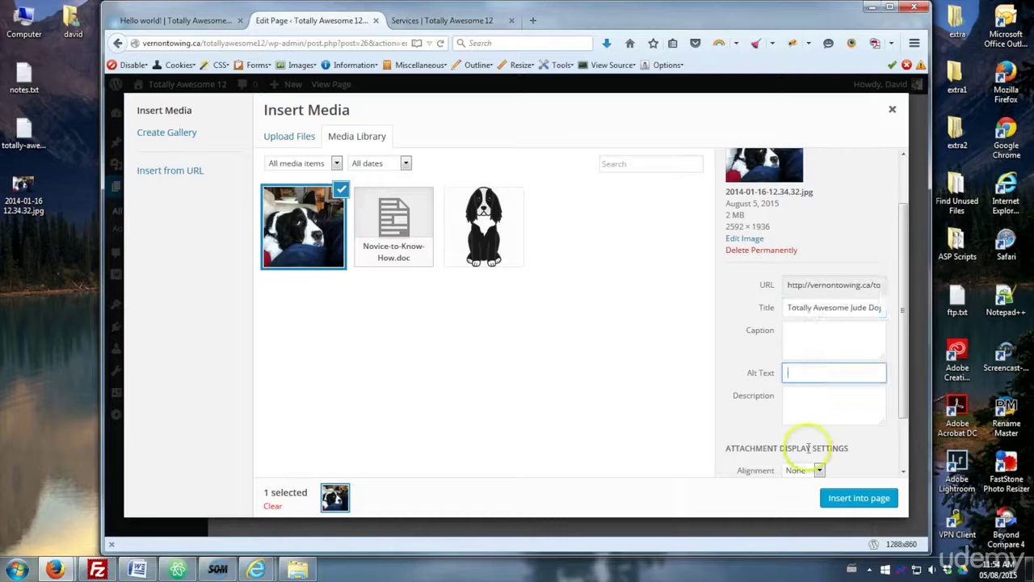
click(812, 372)
scroll(813, 373, down, 2)
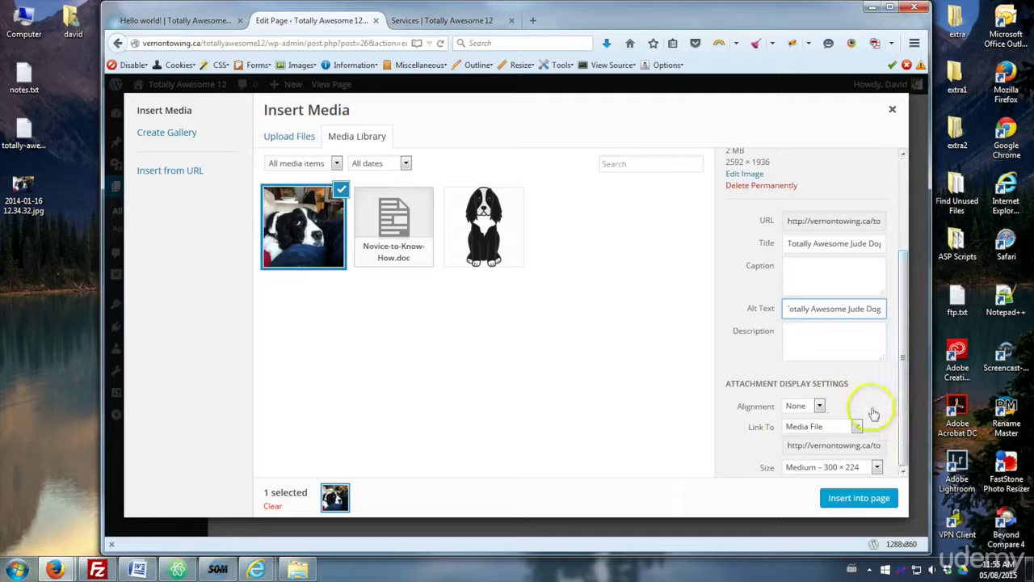
In the photo's attachment display settings, set the alignment to Right and the link to None
click(802, 406)
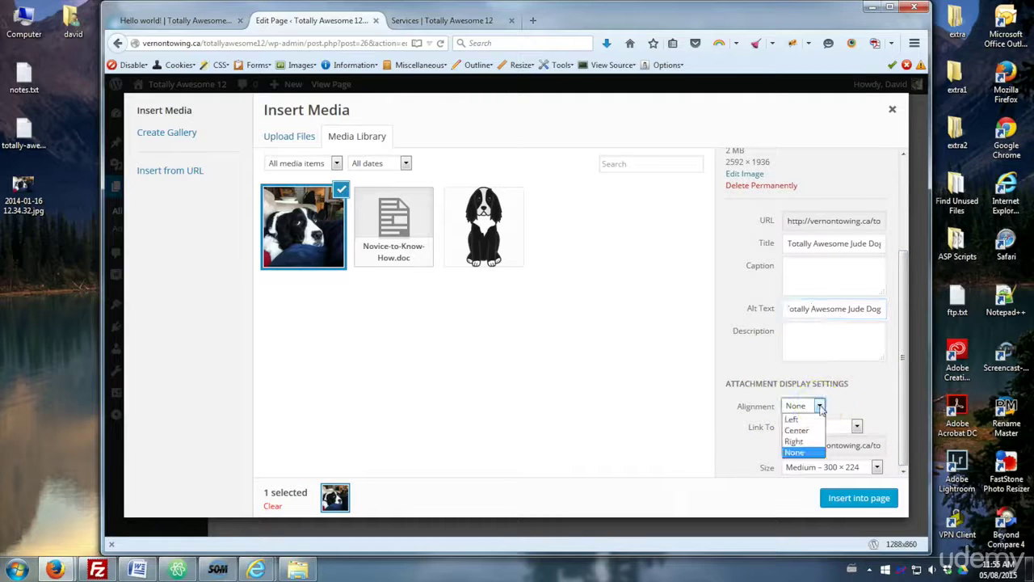
click(796, 444)
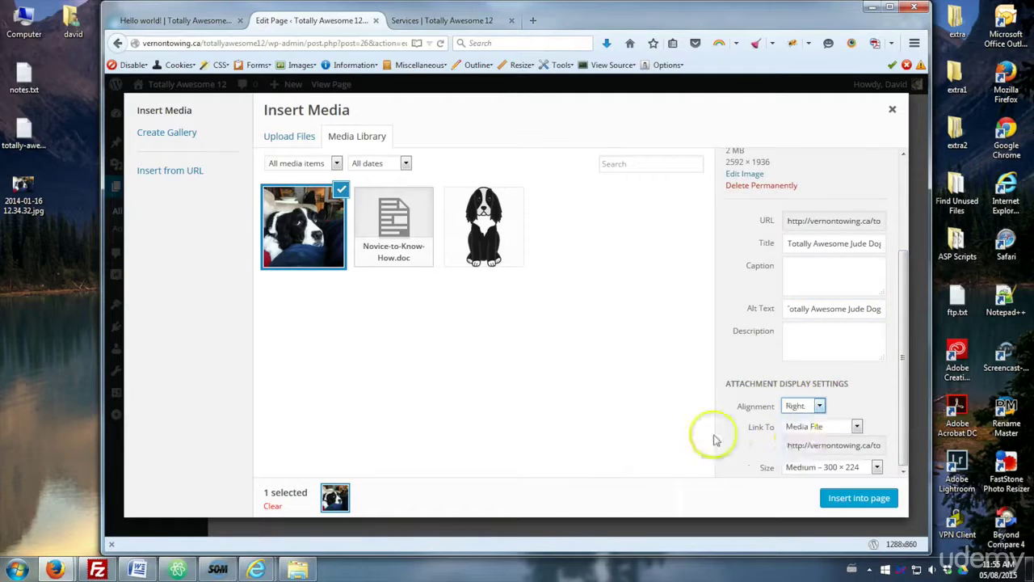
click(858, 427)
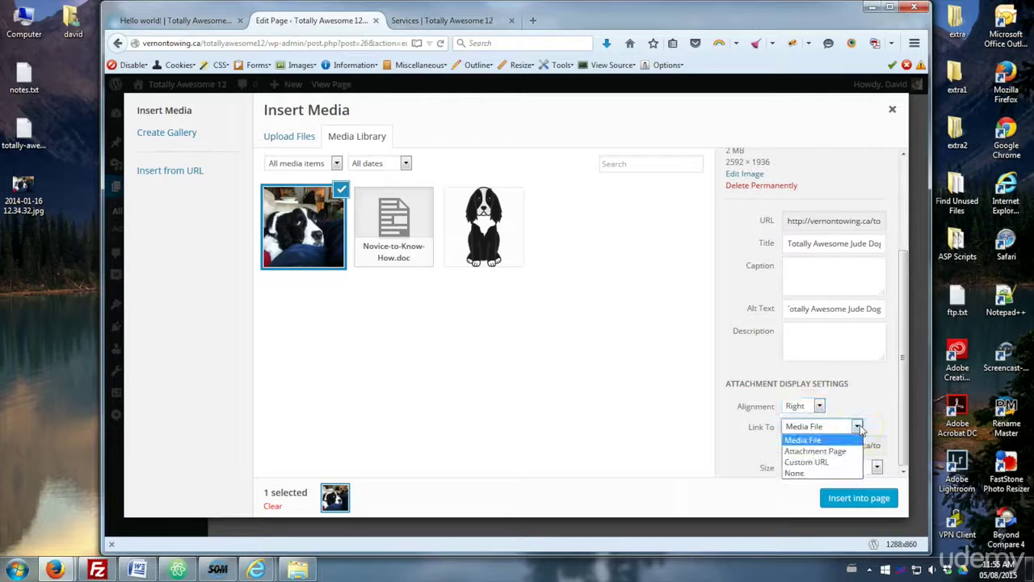
click(806, 442)
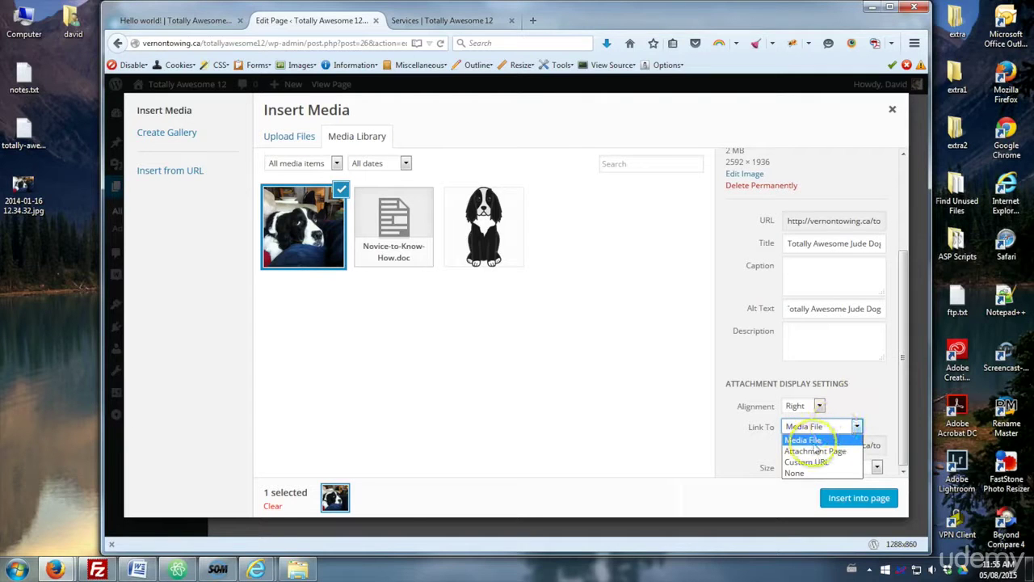
click(858, 427)
click(858, 427)
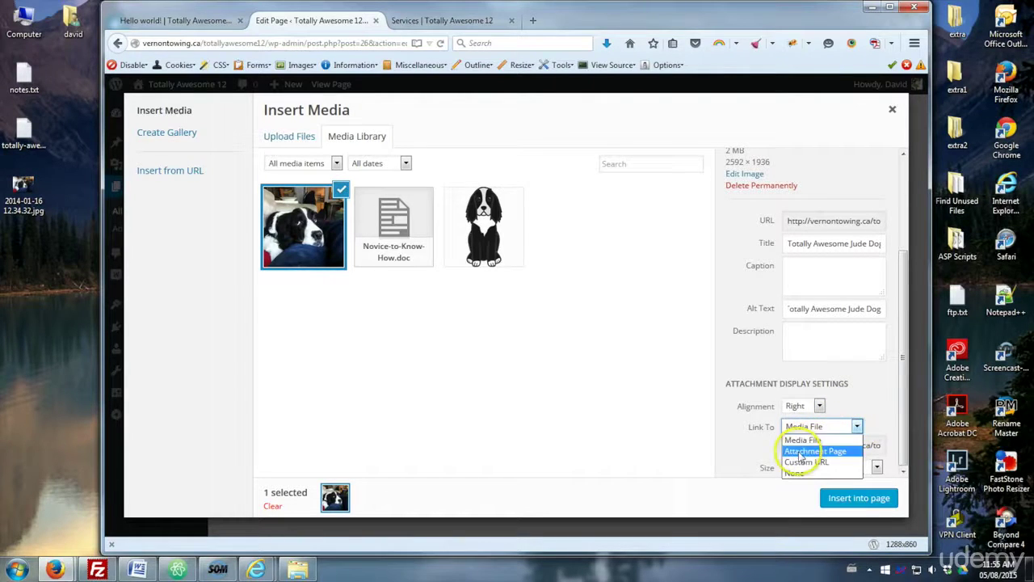
click(803, 475)
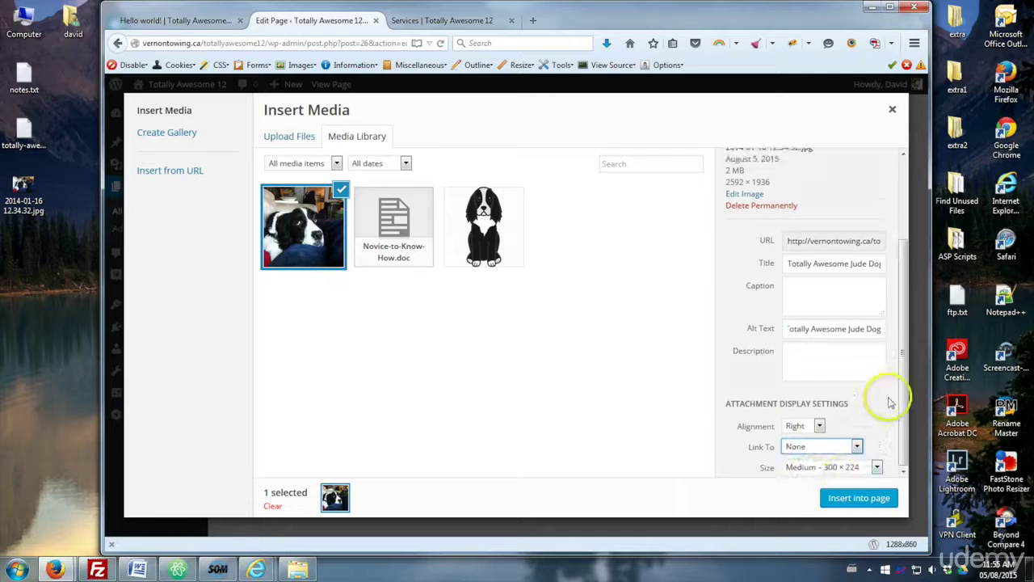
Choose the Medium – 300 × 224 size for the photo and insert it into the page
click(877, 468)
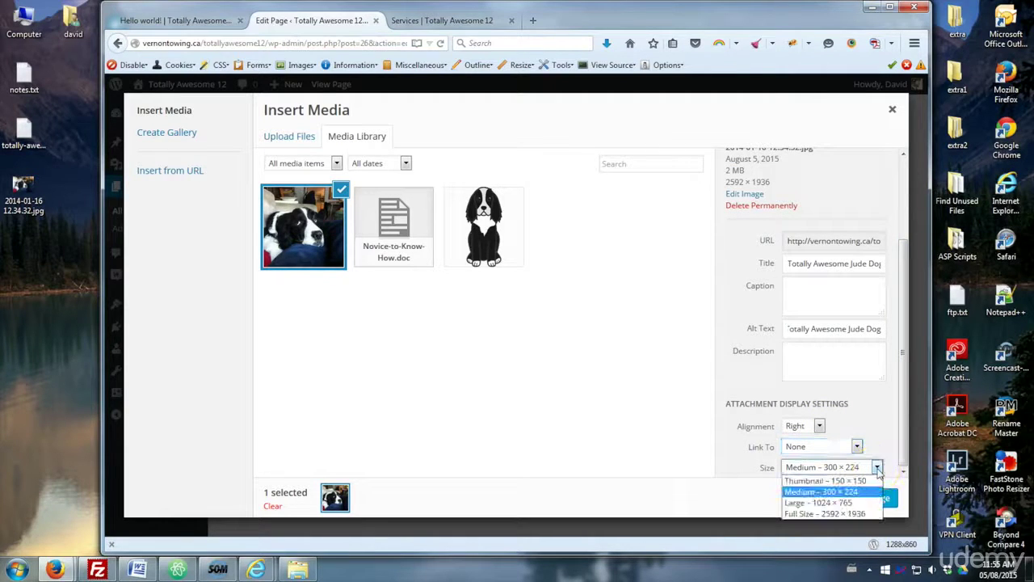
click(830, 493)
click(824, 497)
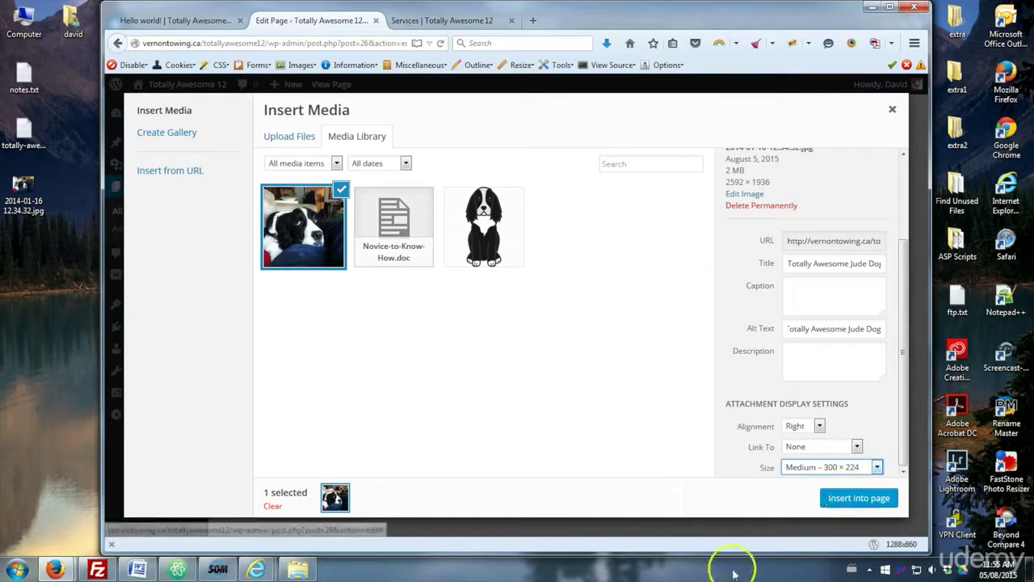
click(850, 502)
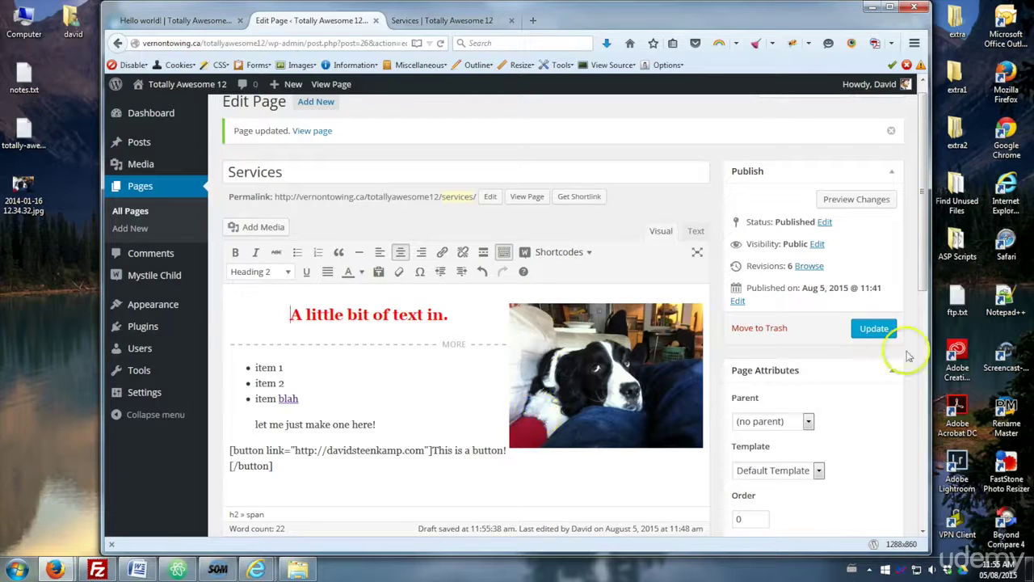
Update the Services page and reload its live version to check the inserted photo
click(862, 336)
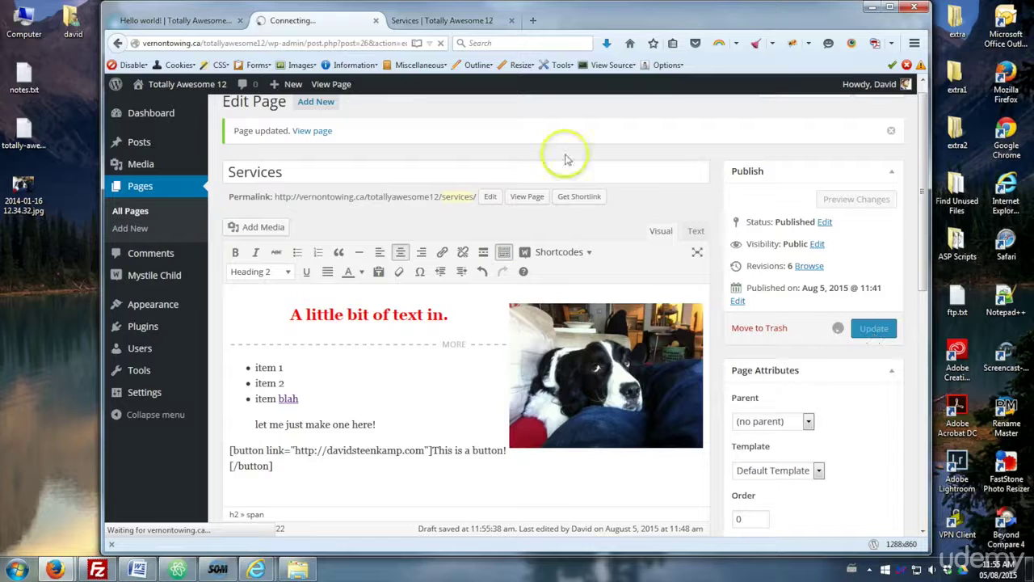
click(428, 22)
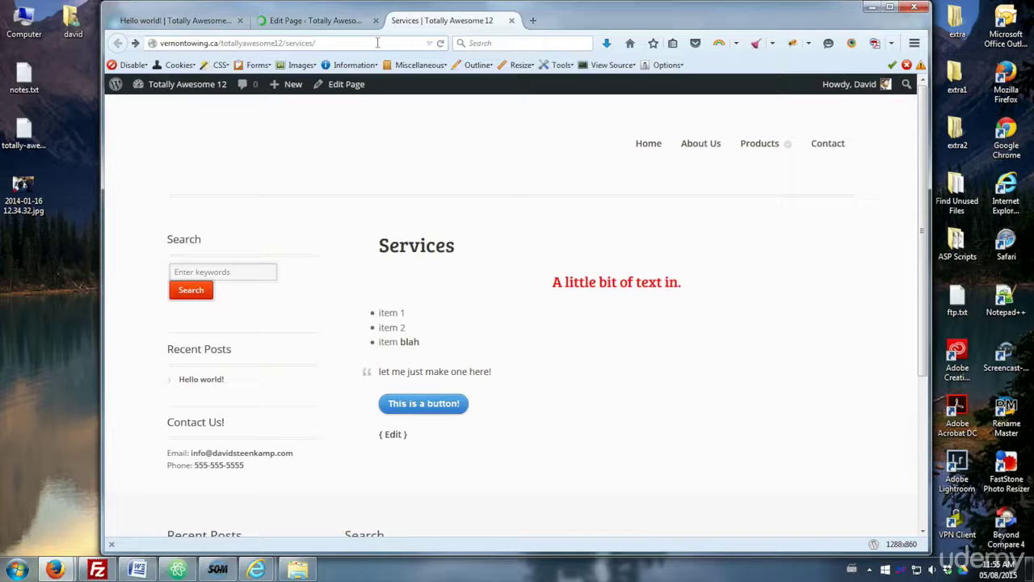
click(440, 43)
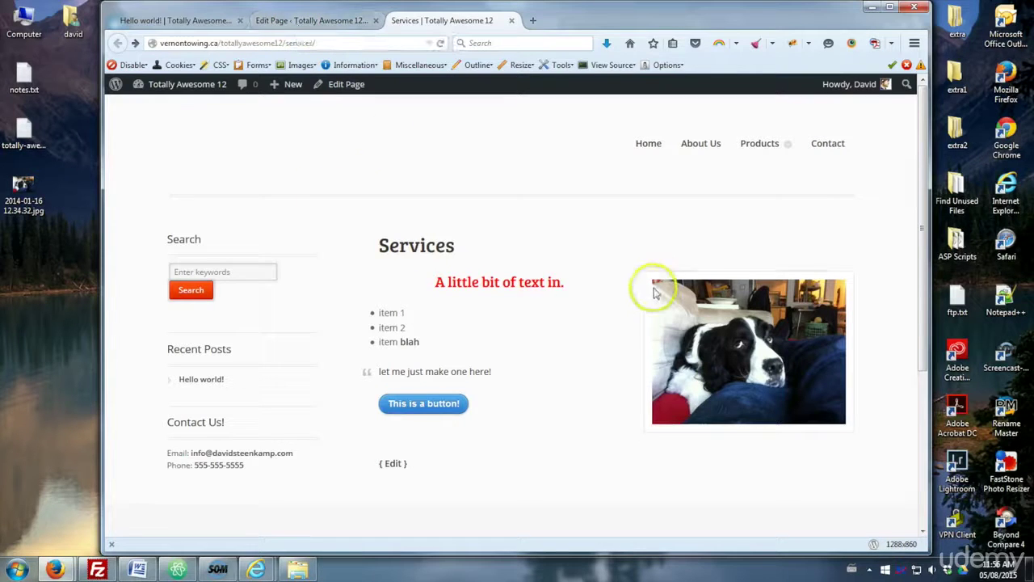
Open the image details of the dog photo in the Services page editor and try the Thumbnail – 150 × 150 size
click(299, 20)
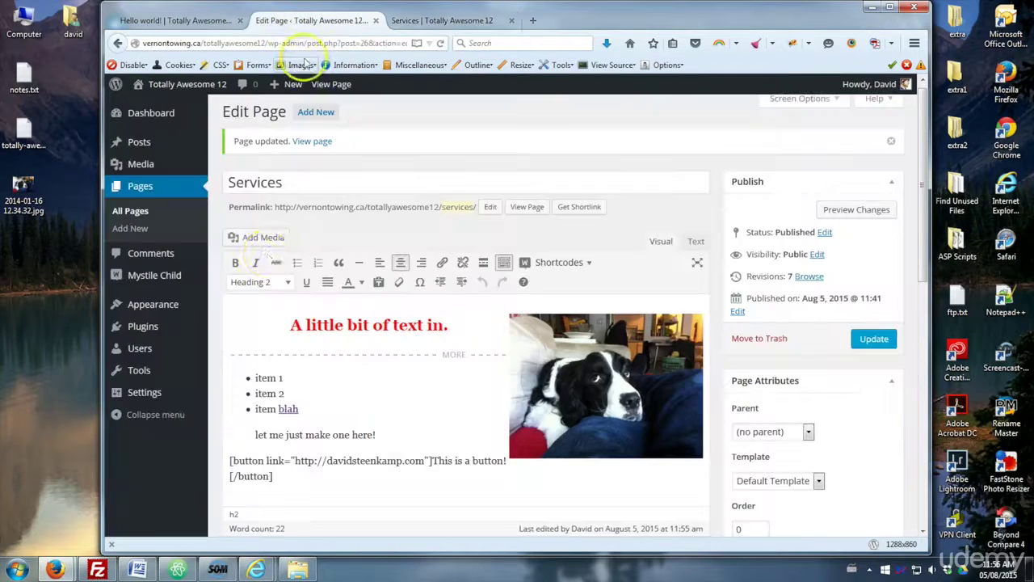
click(599, 394)
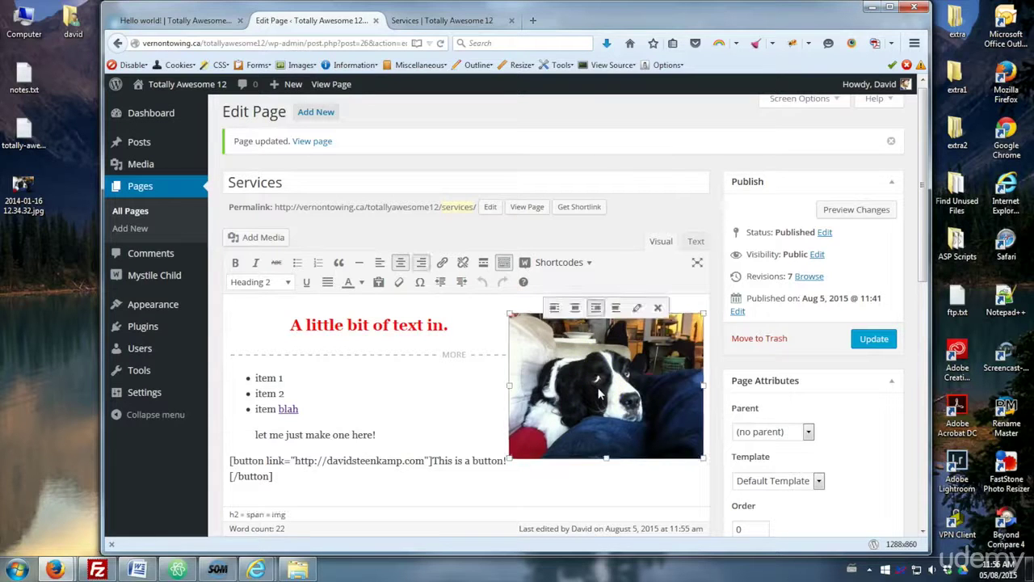
click(637, 310)
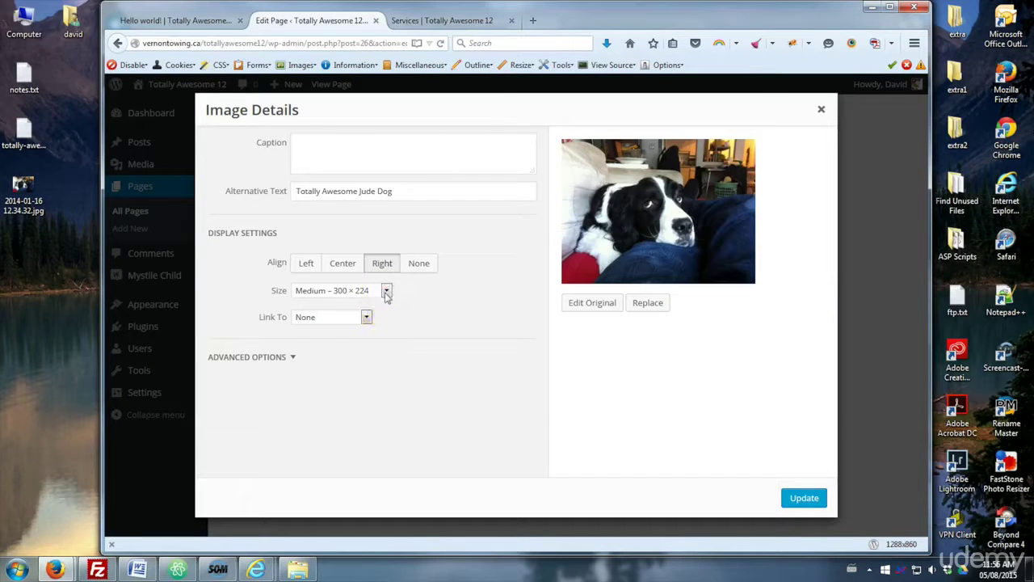
click(370, 293)
click(368, 306)
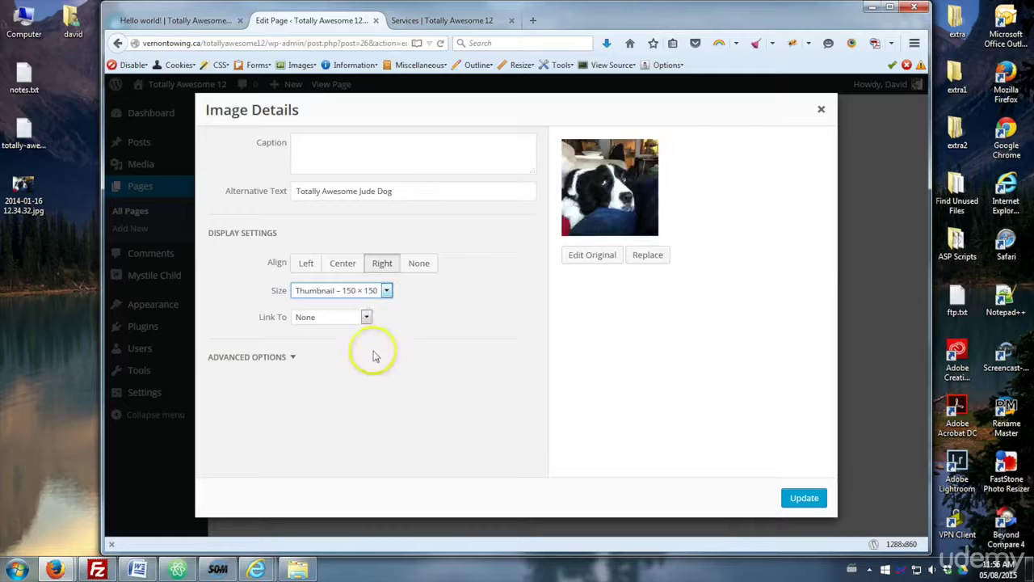
Set the dog photo to a custom size of 200 × 149 px in its image details
click(387, 293)
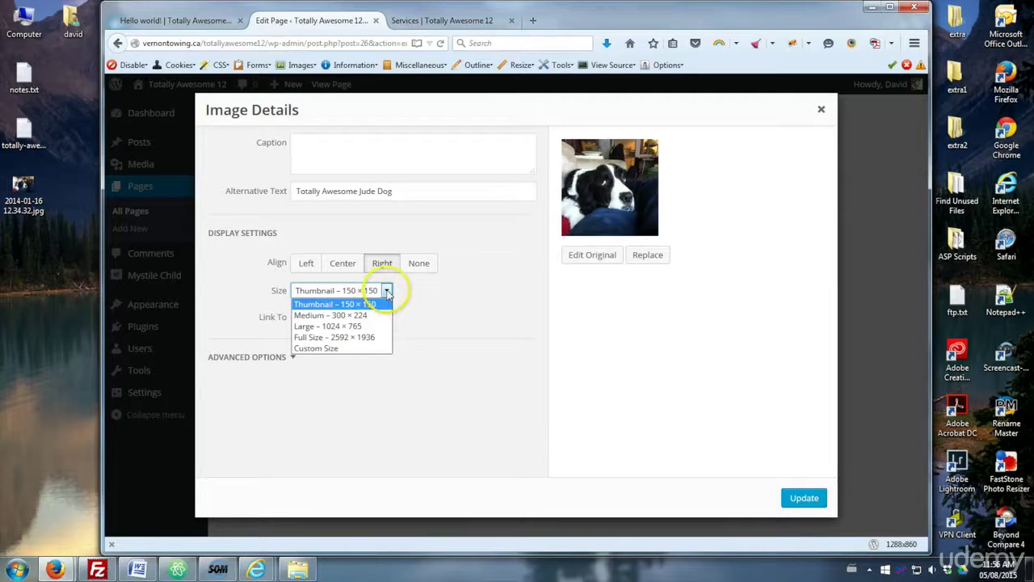
click(324, 349)
click(307, 325)
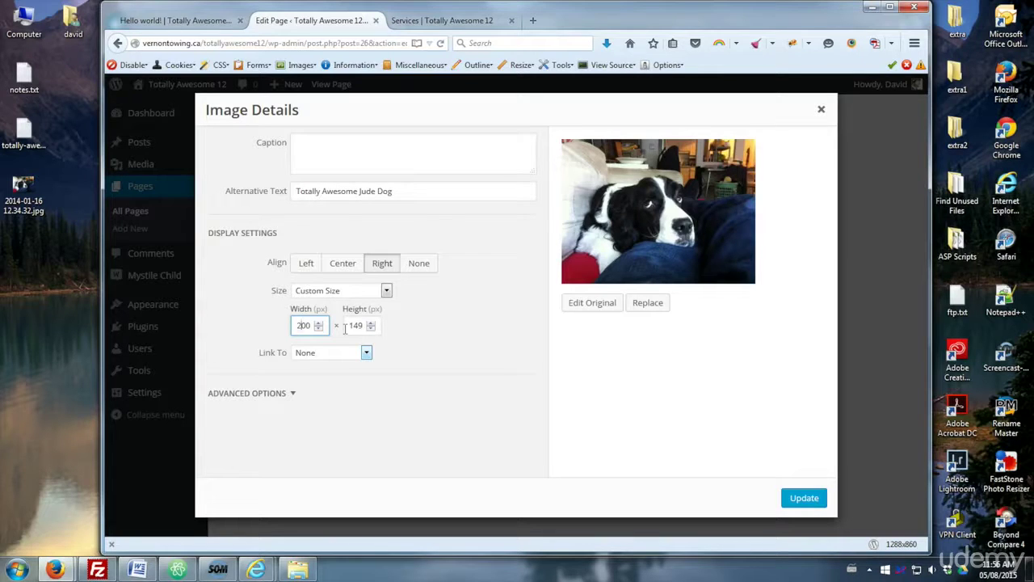
click(355, 325)
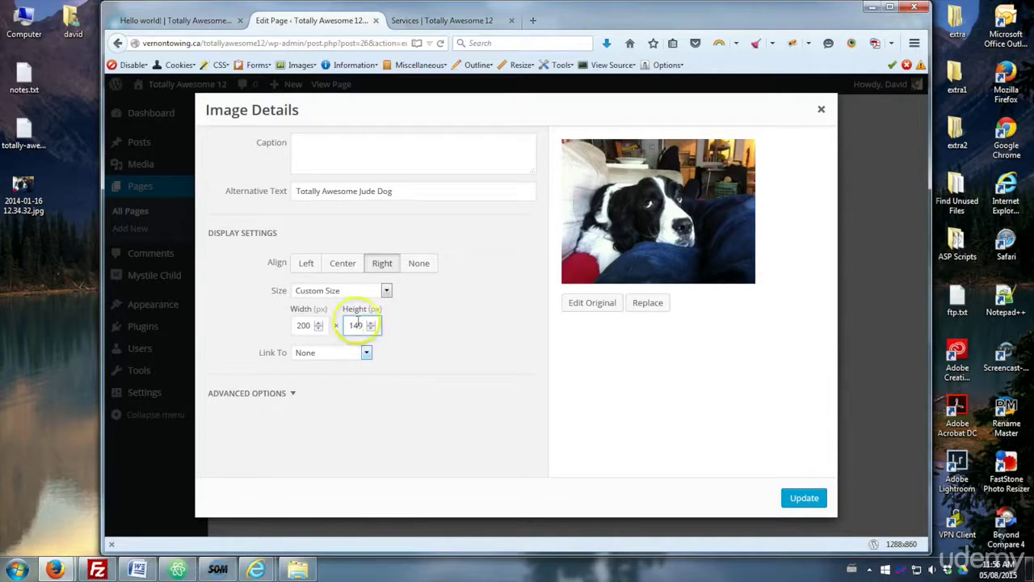
Look through the photo's advanced options without changing them and apply the image details to the page
click(294, 394)
scroll(307, 404, down, 2)
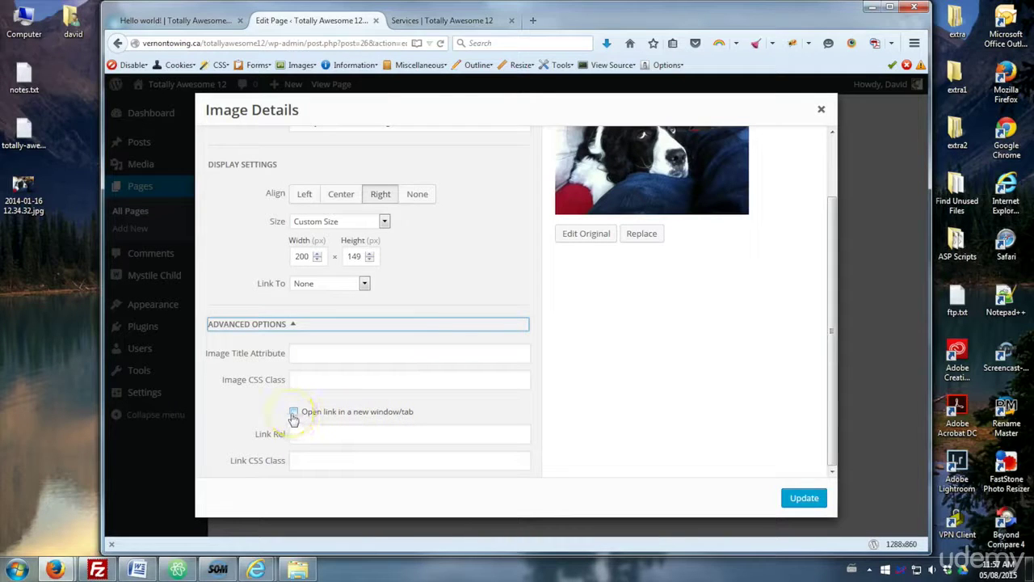
click(292, 325)
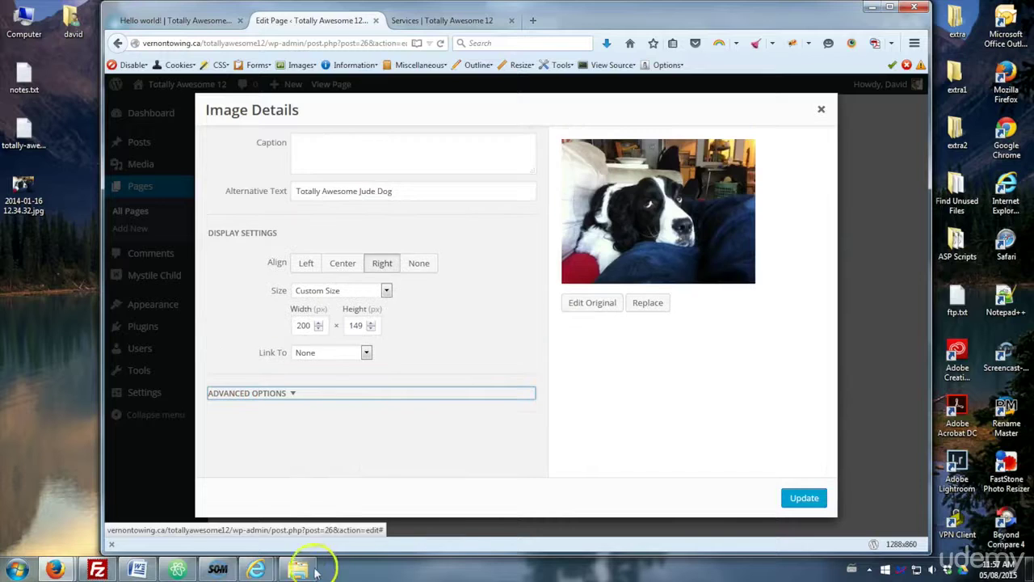
click(531, 423)
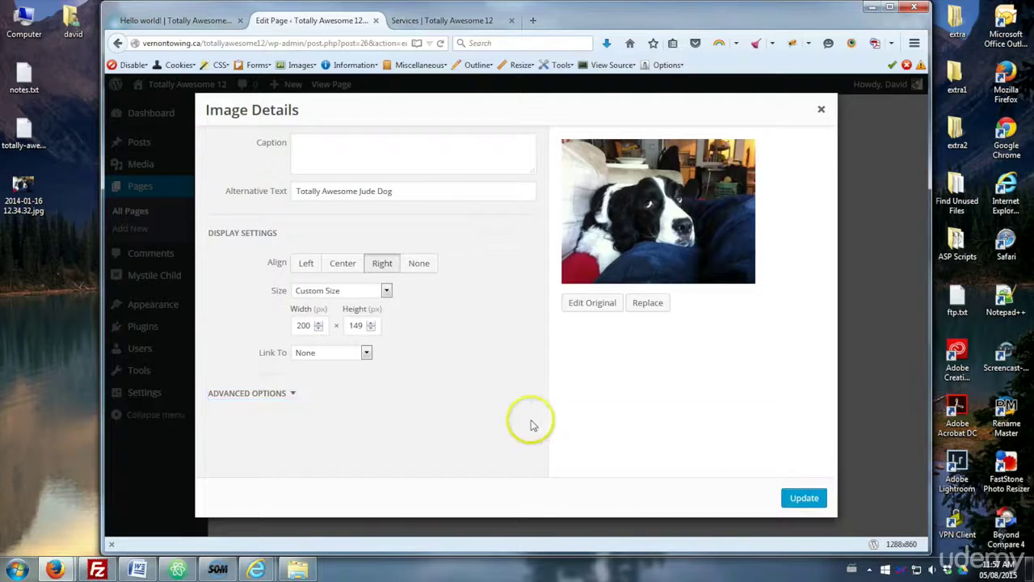
click(803, 497)
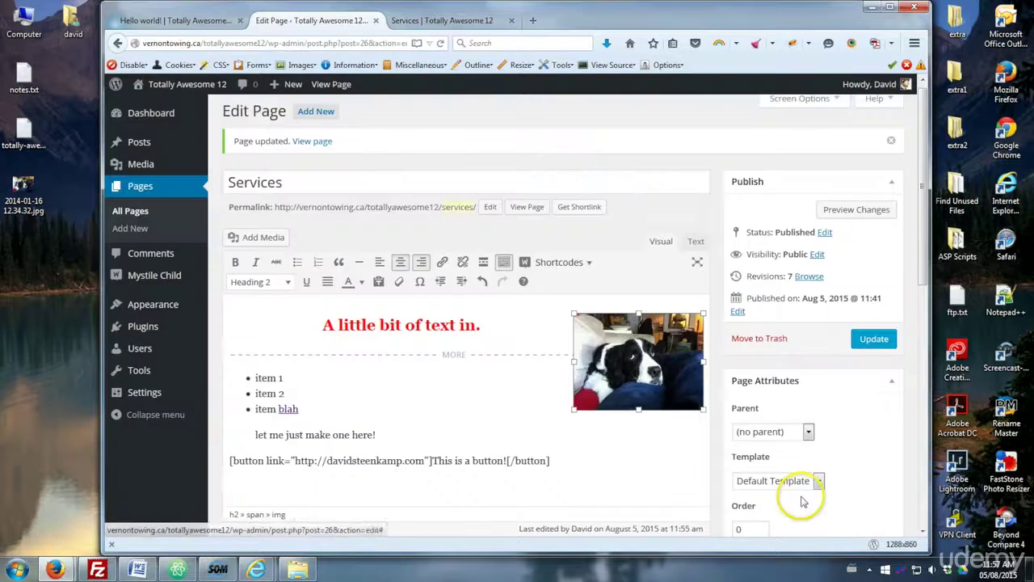
Update the Services page and reload its live version to check the resized photo
click(873, 339)
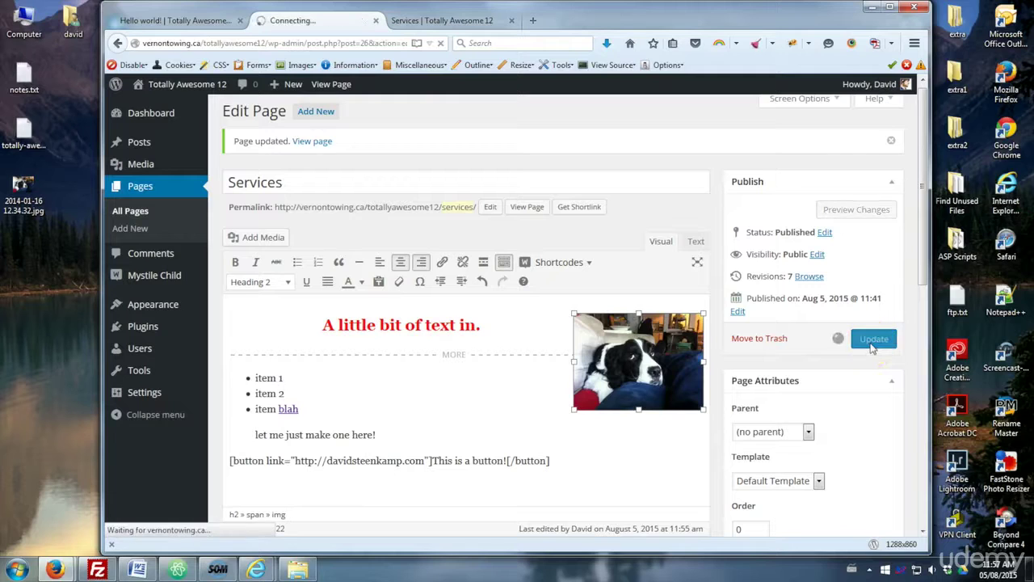
click(415, 24)
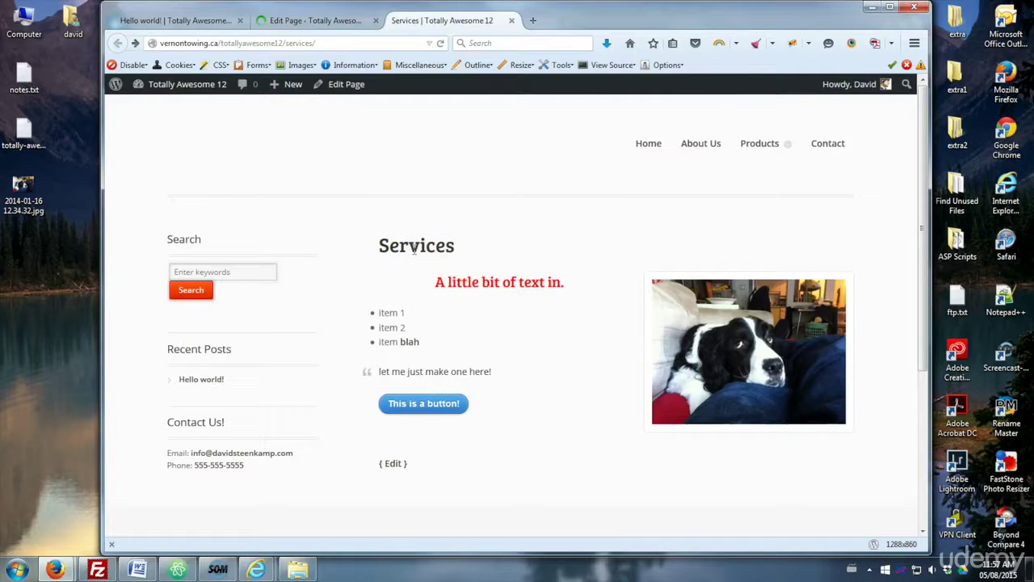
click(440, 45)
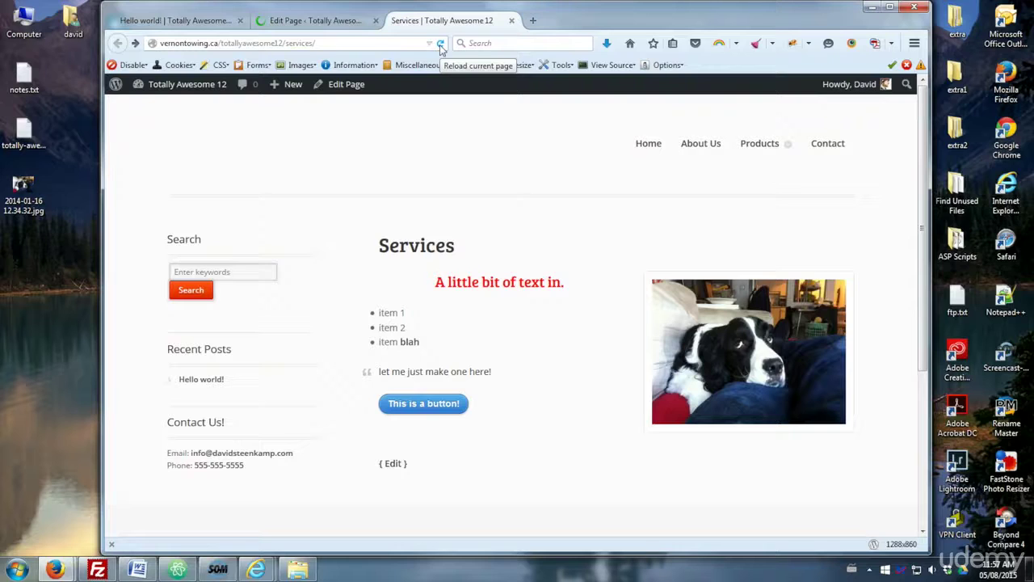
click(436, 43)
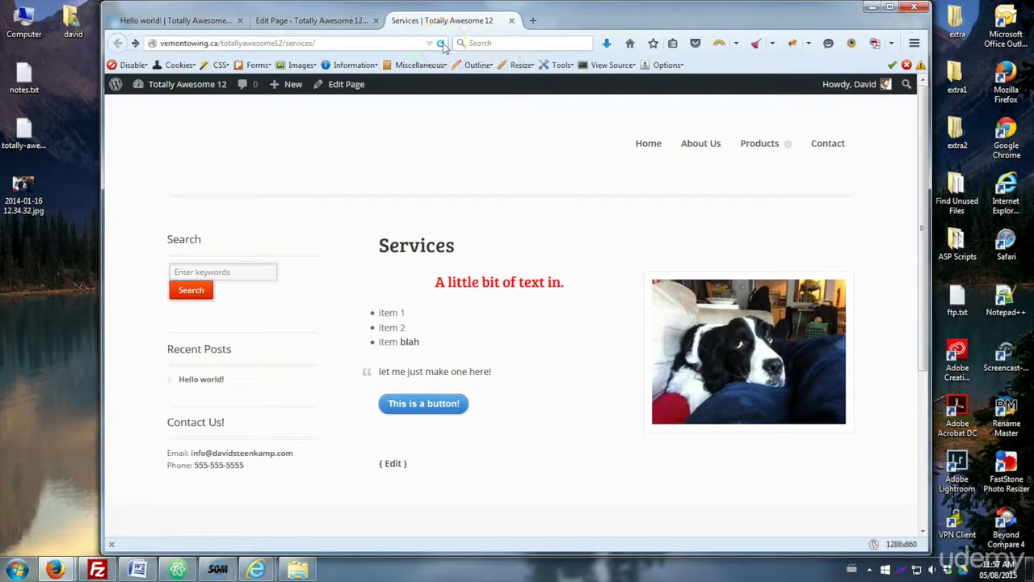
click(442, 44)
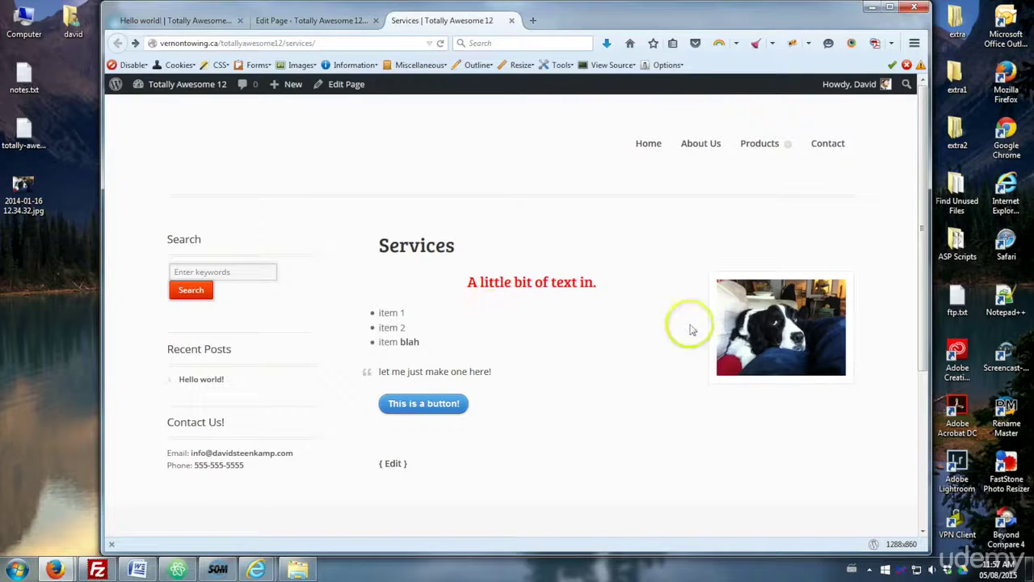
Compare the Services page editor with the live page and align the dog photo to the left in the editor
click(271, 21)
scroll(512, 304, down, 3)
click(620, 232)
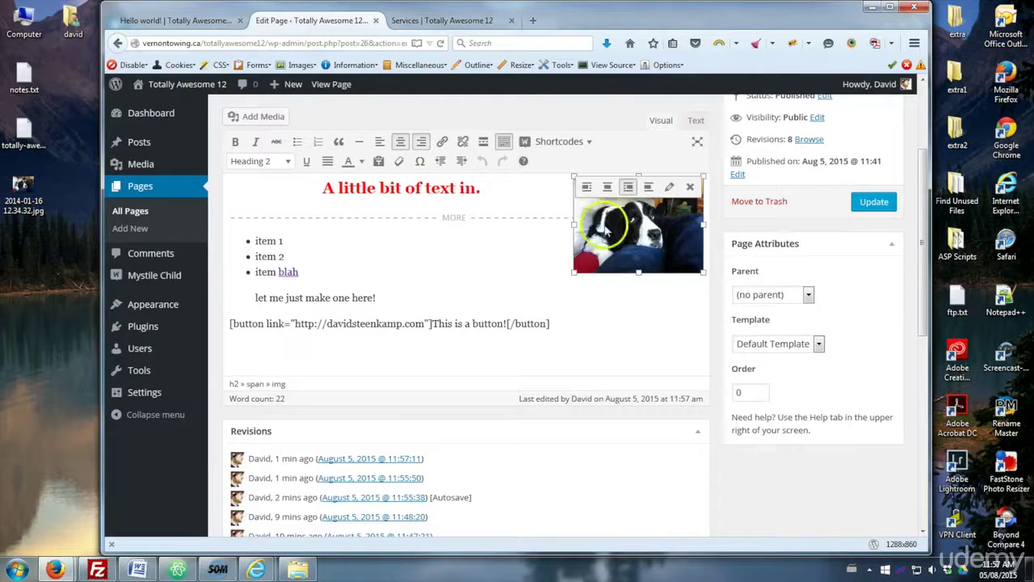
click(428, 24)
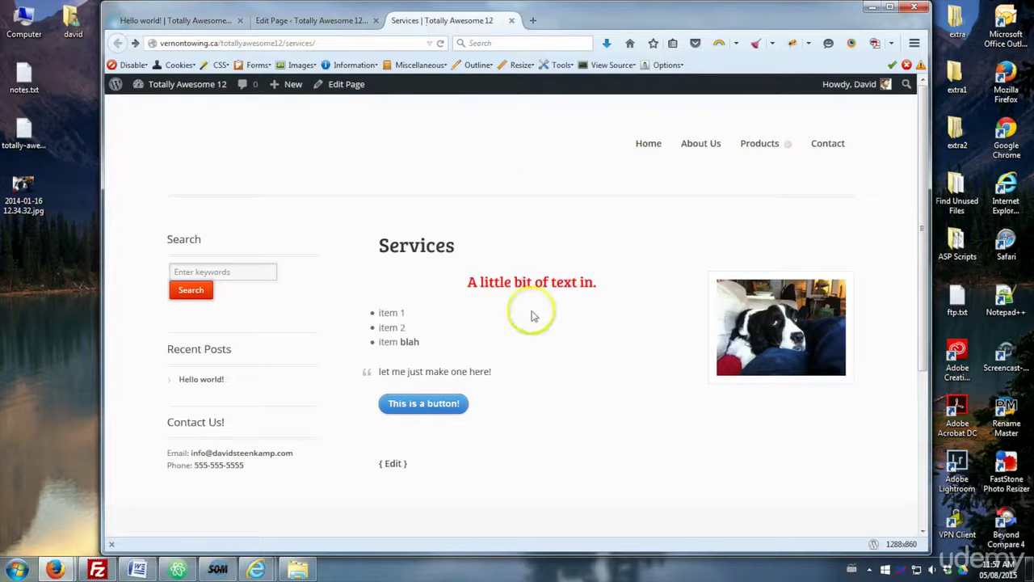
click(317, 24)
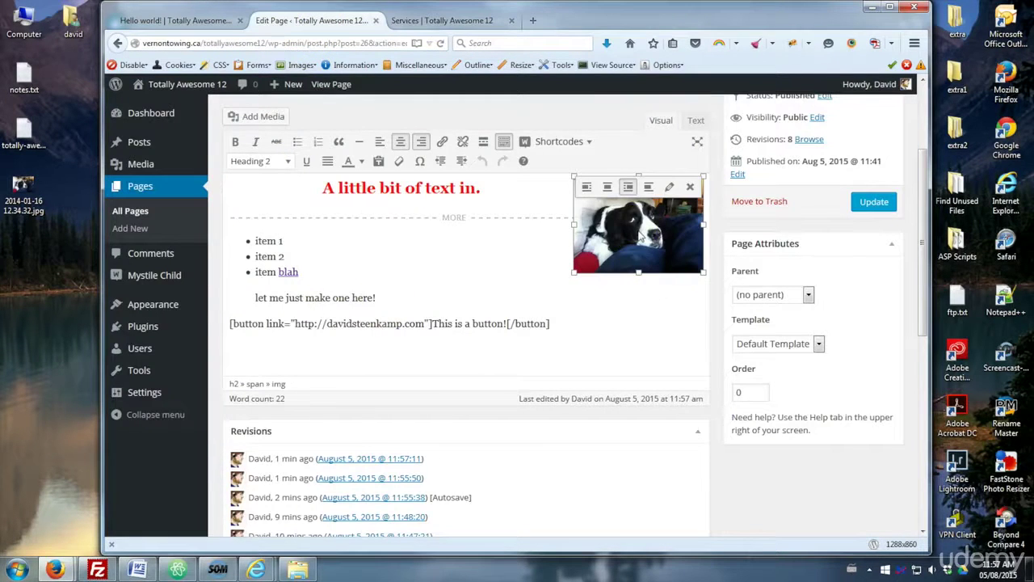
click(586, 186)
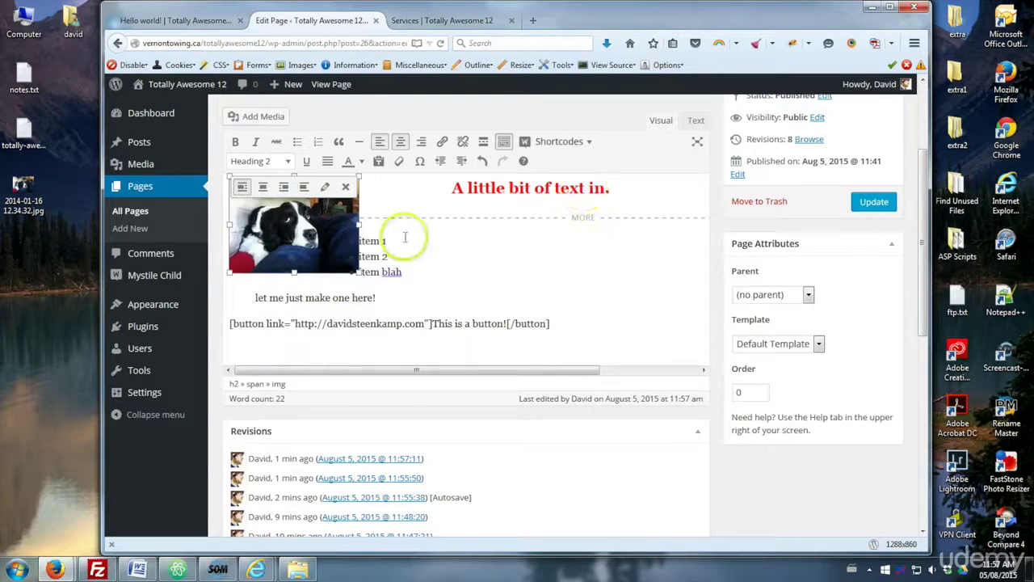
Update the Services page and reload its live version to check the left-aligned photo
click(863, 204)
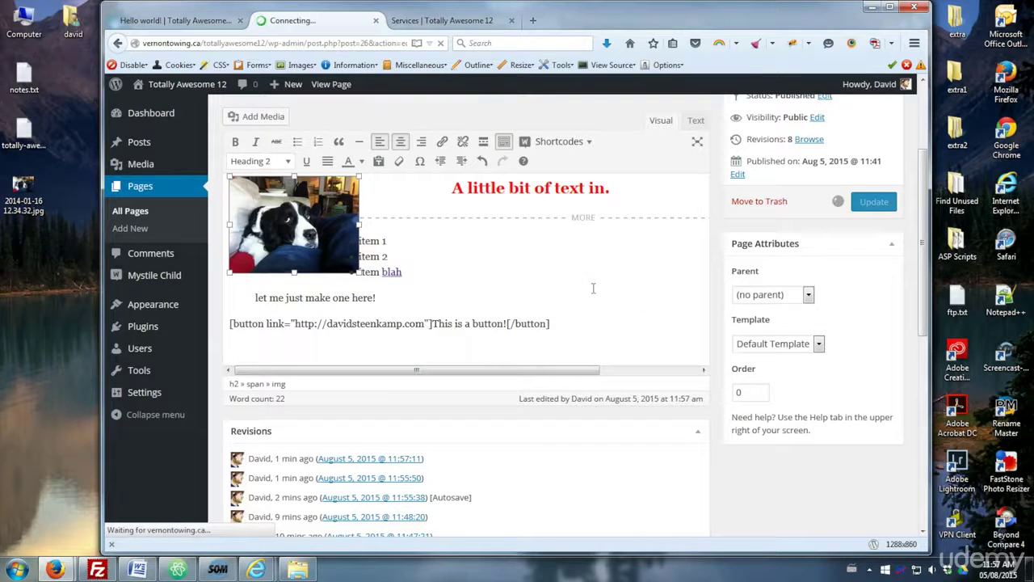
click(432, 21)
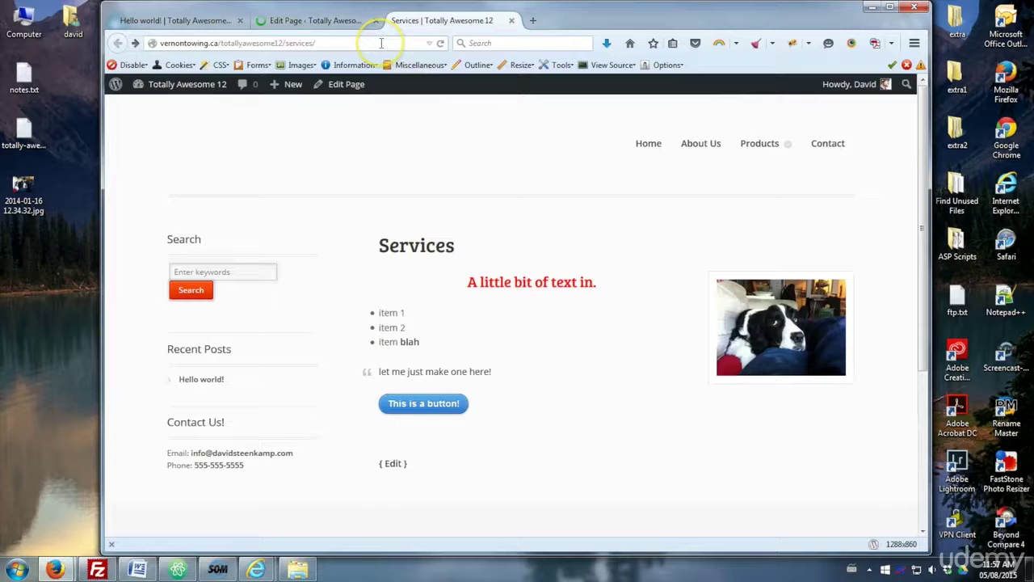
click(440, 43)
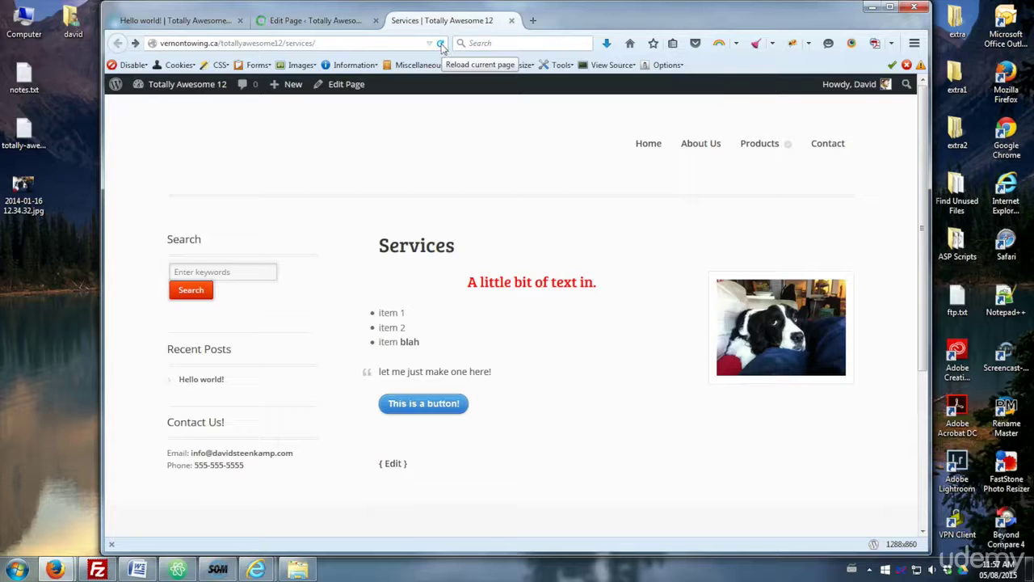
click(440, 44)
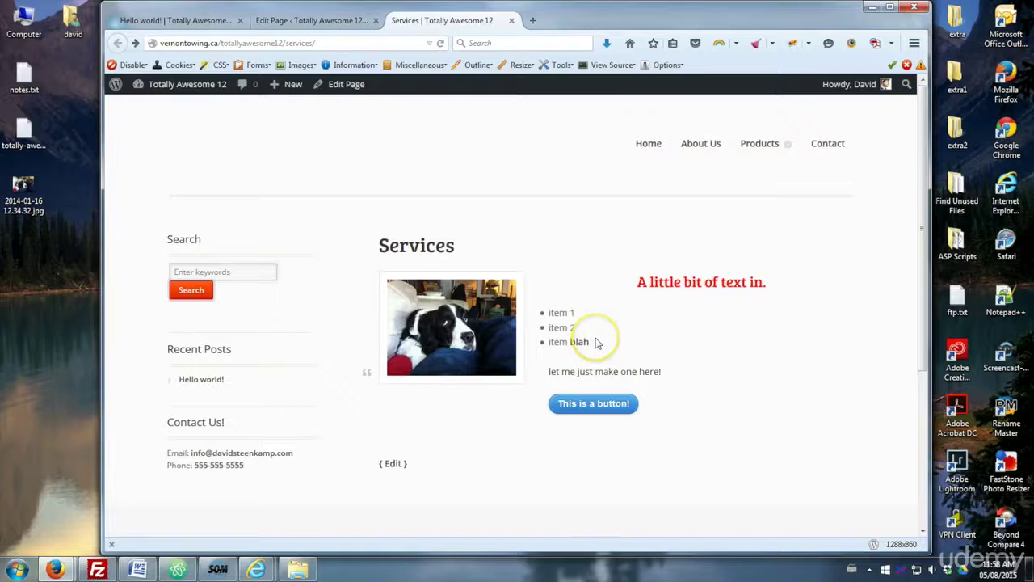
Return to the Services page editor and align the dog photo to the right
click(304, 21)
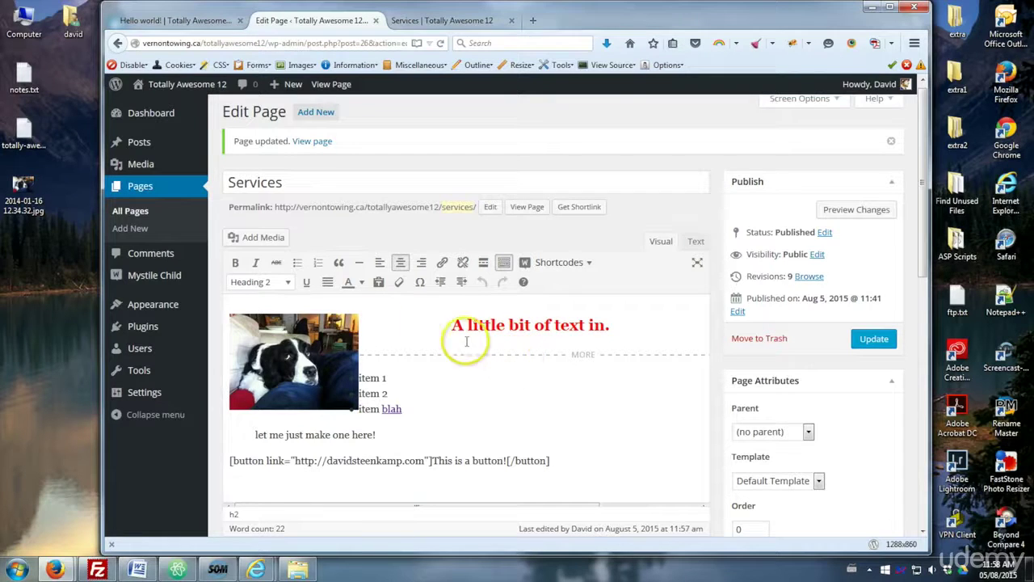
click(311, 360)
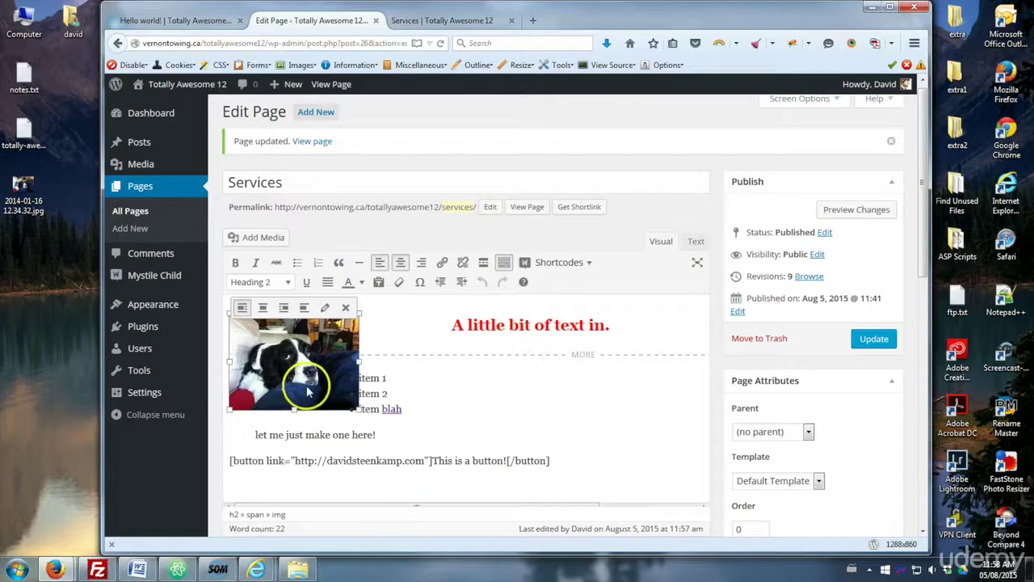
click(283, 309)
click(779, 364)
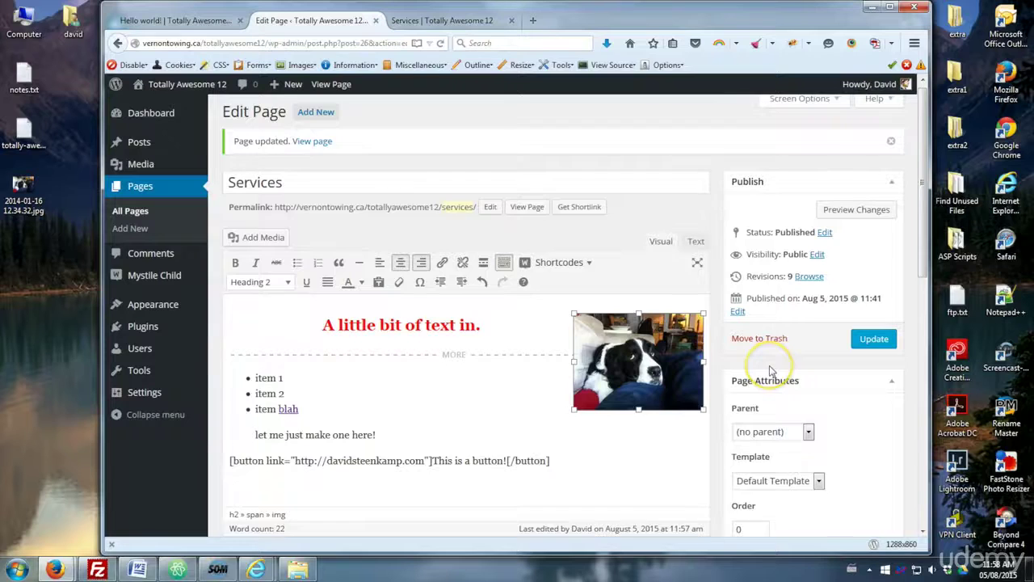
Change the Services page's status to Pending Review and update the page
scroll(769, 370, down, 2)
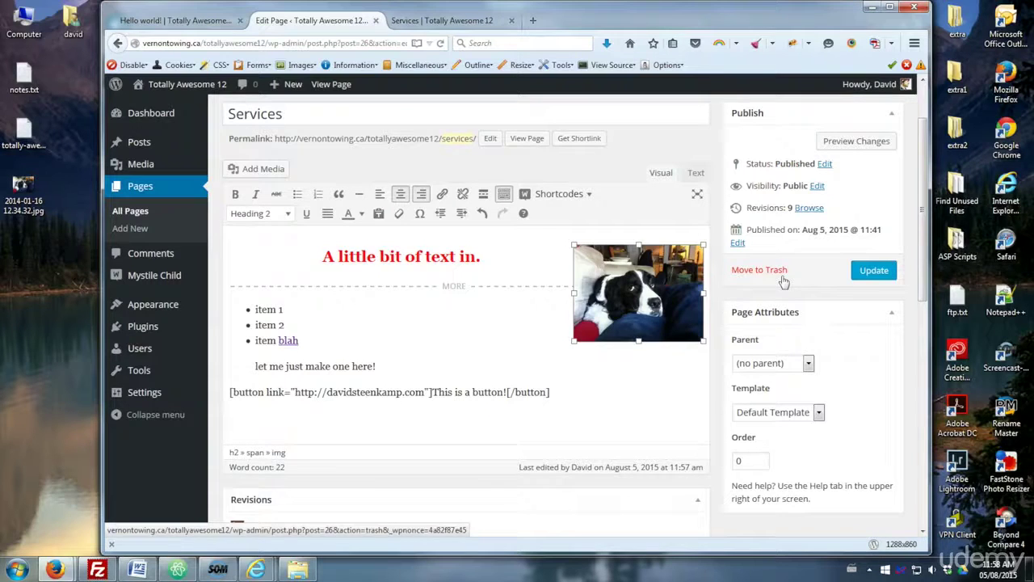
click(822, 166)
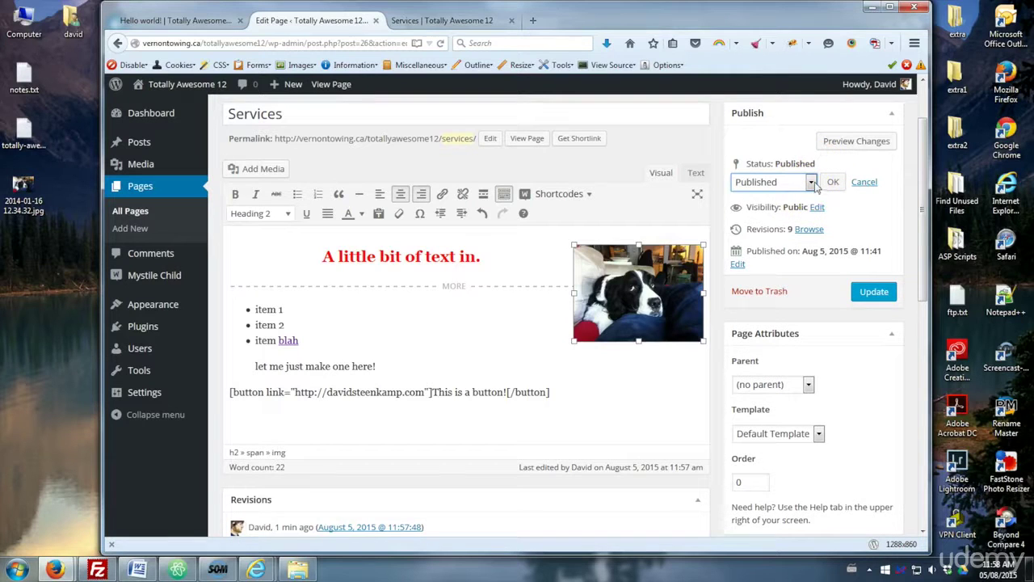
click(812, 182)
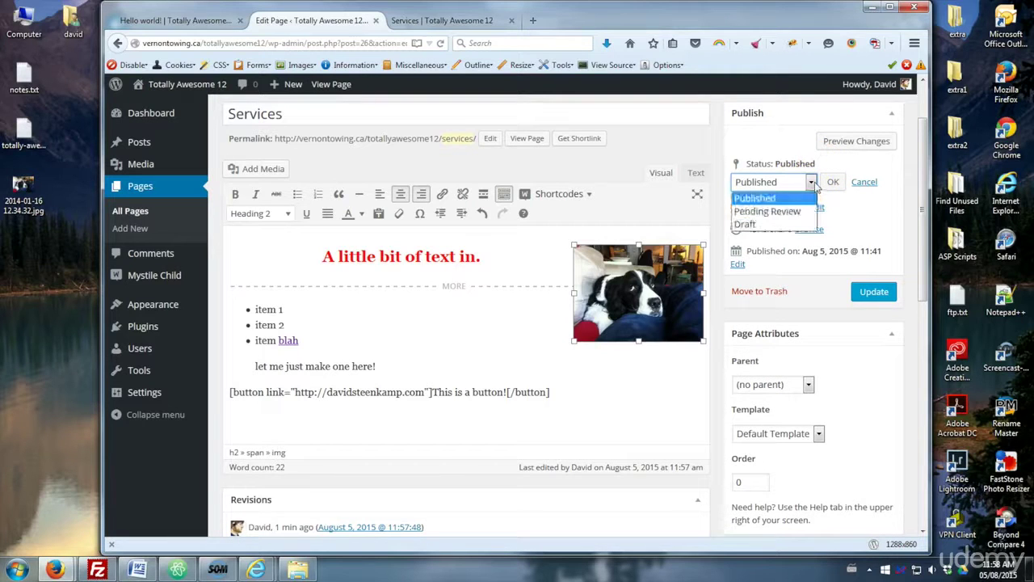
click(768, 211)
click(832, 185)
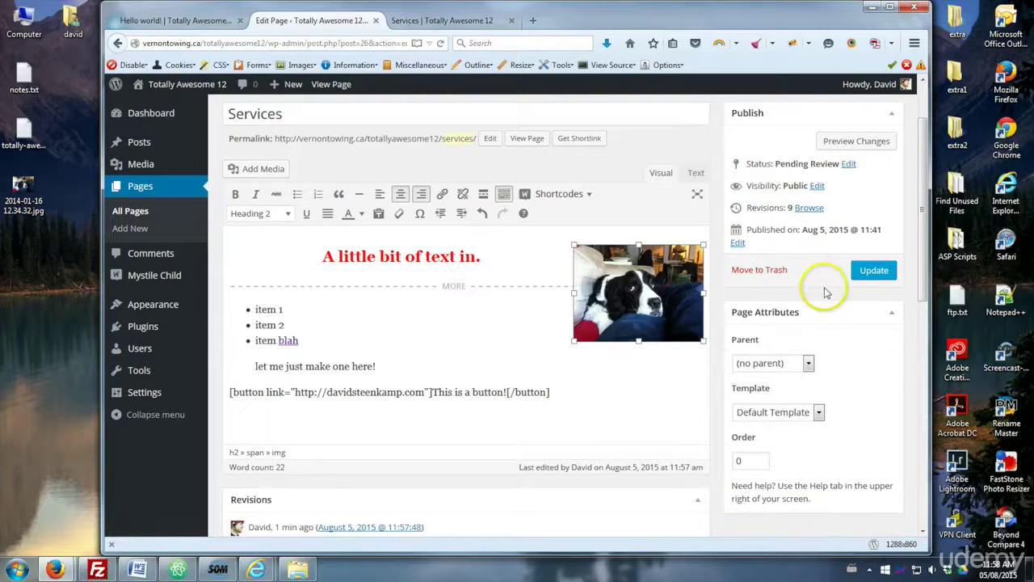
click(871, 272)
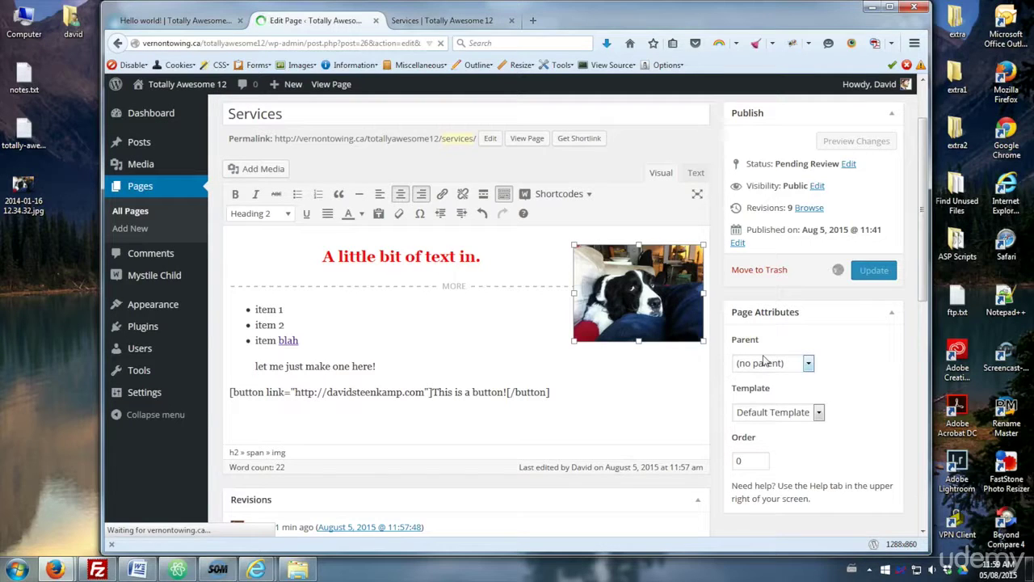
Launch Google Chrome and switch back to the Services page editor in Firefox
click(97, 569)
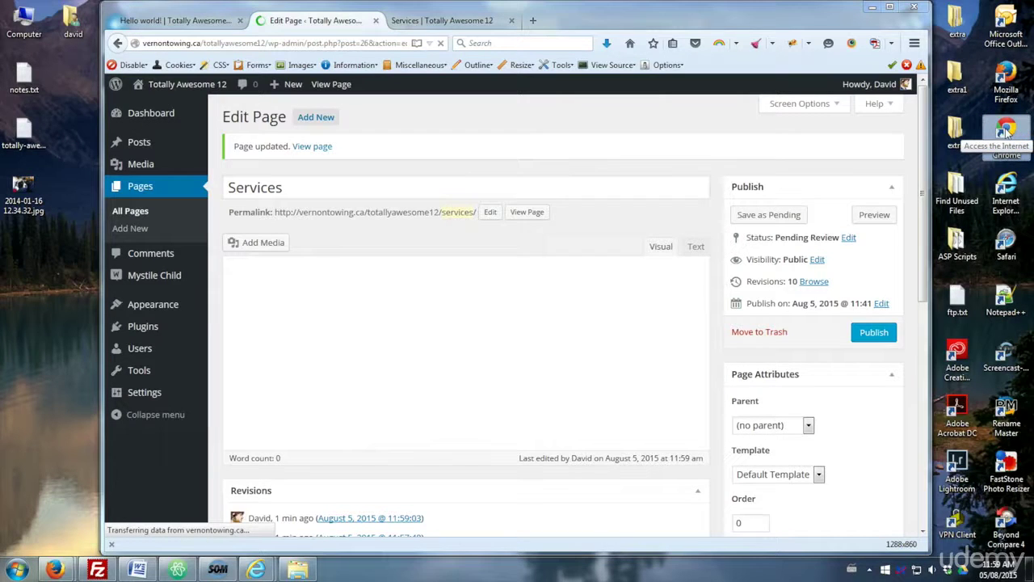
double_click(1006, 132)
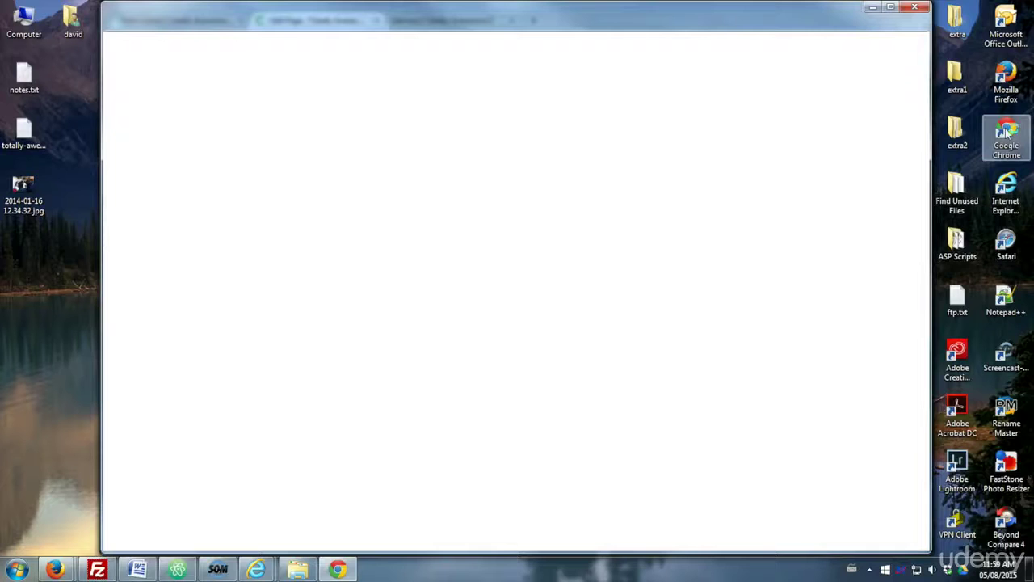
mouse_move(239, 13)
mouse_down()
mouse_move(383, 33)
mouse_move(238, 20)
mouse_up()
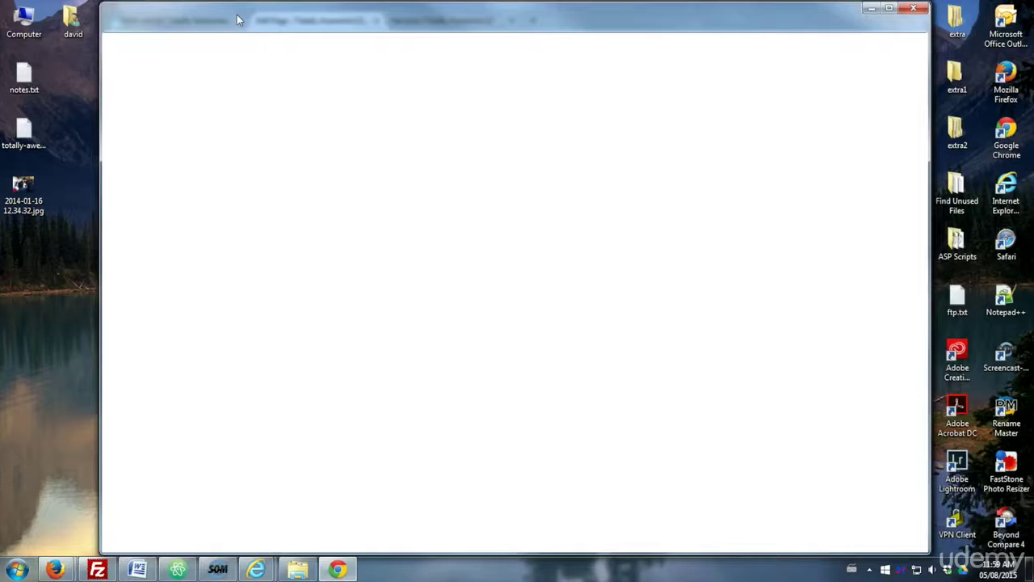
mouse_move(59, 570)
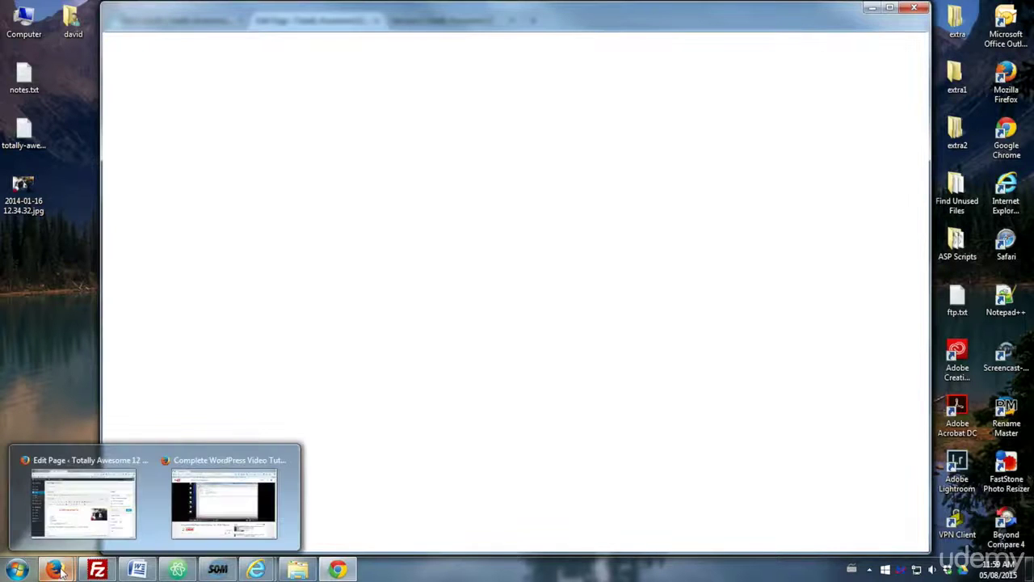
click(52, 517)
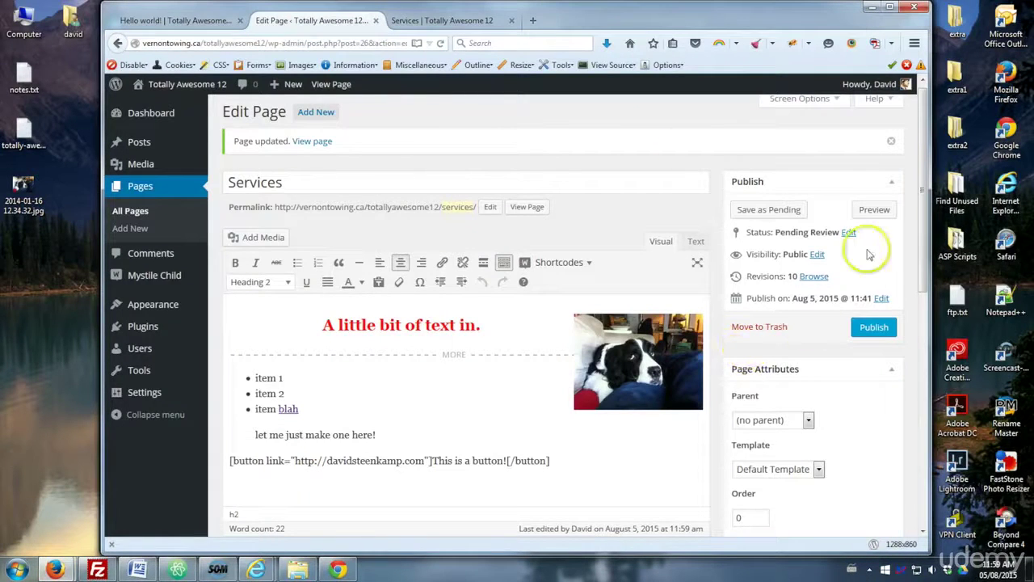
Copy the live Services page address from Firefox, open it in Google Chrome, and close the extra tab there
click(437, 20)
click(291, 43)
key(ctrl+c)
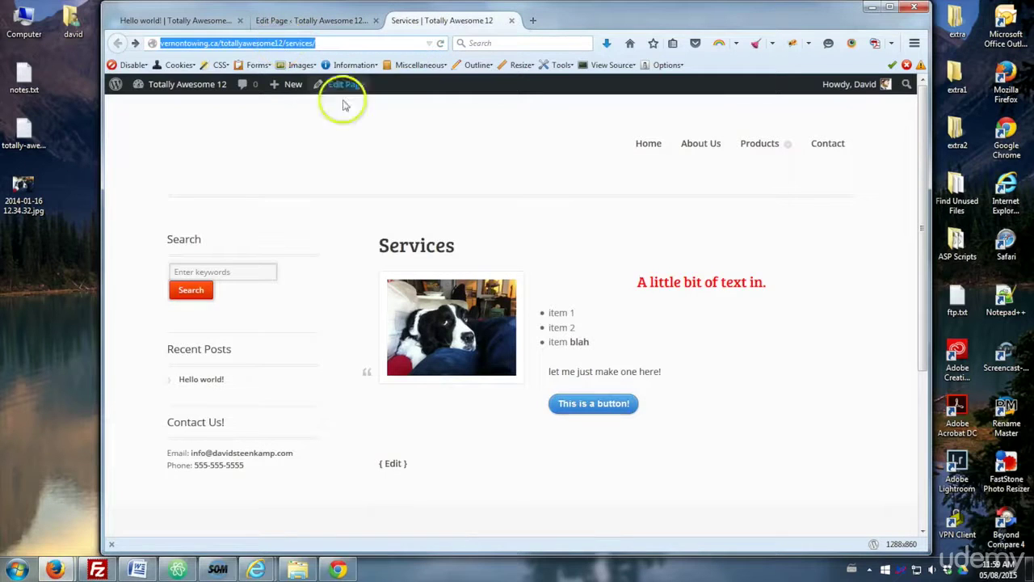
click(338, 568)
click(275, 46)
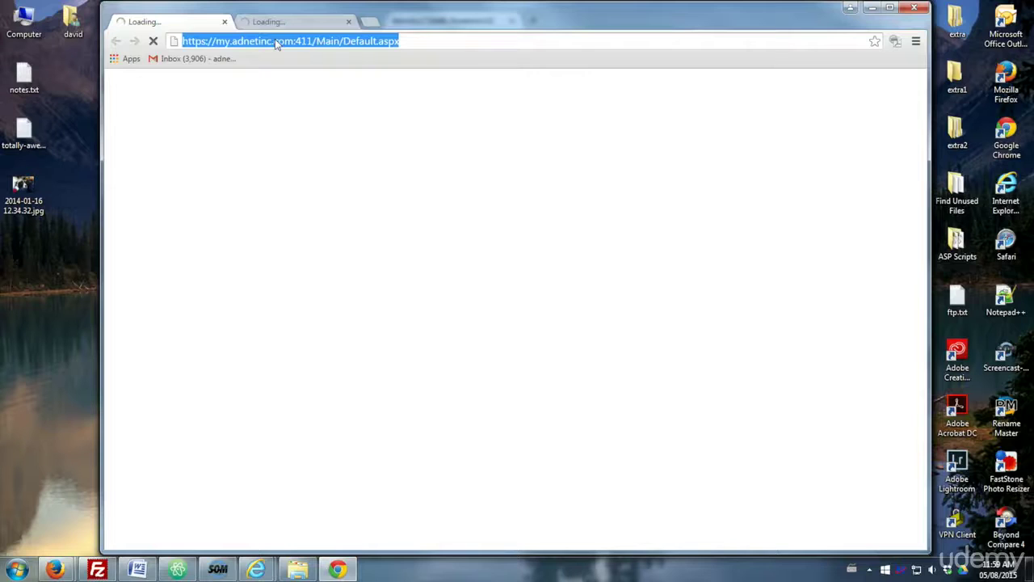
key(ctrl+v)
key(Return)
click(349, 21)
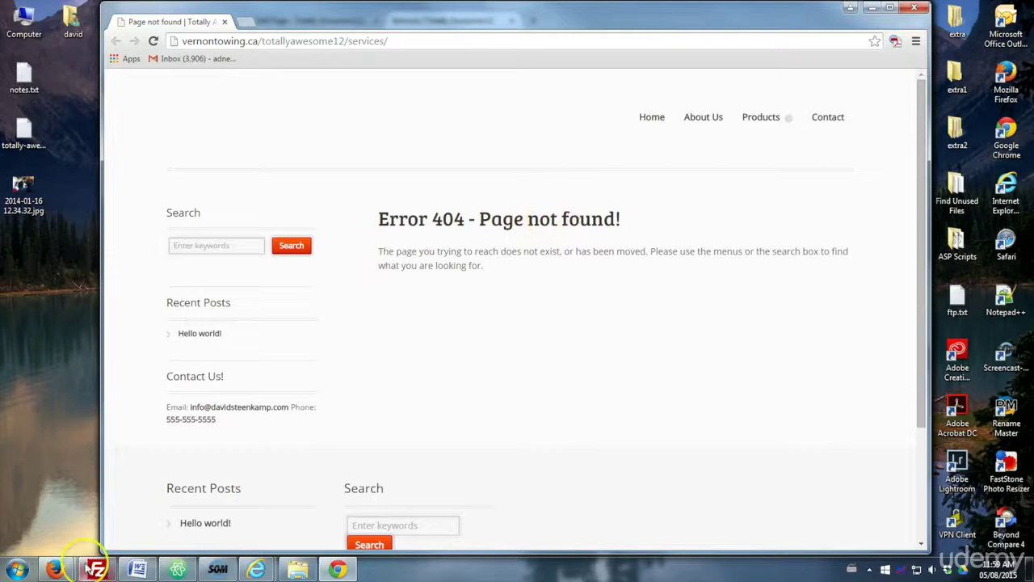
Return to the Services page editor in Firefox and examine which status options are available, keeping Pending Review
mouse_move(54, 568)
click(49, 521)
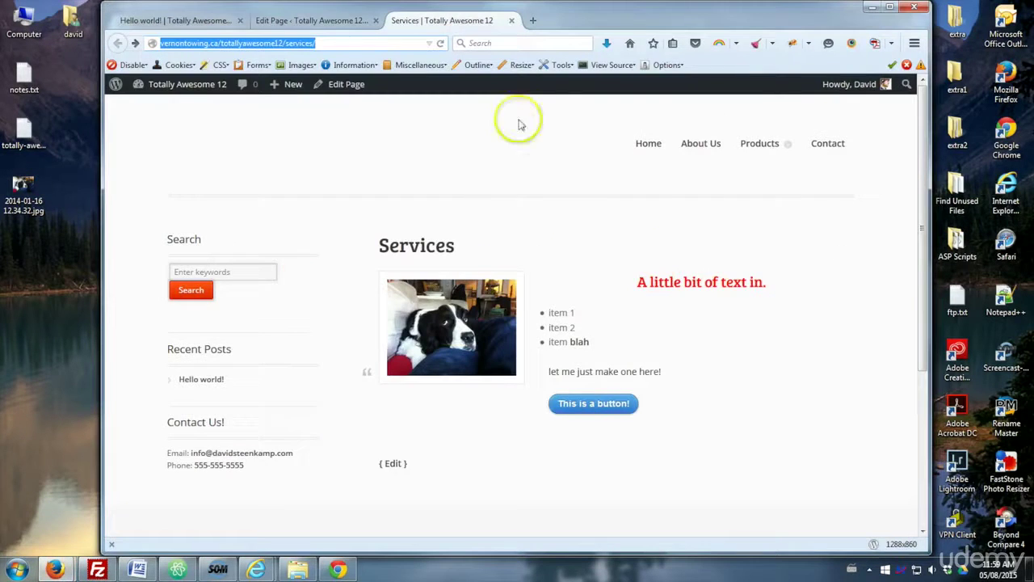
click(305, 20)
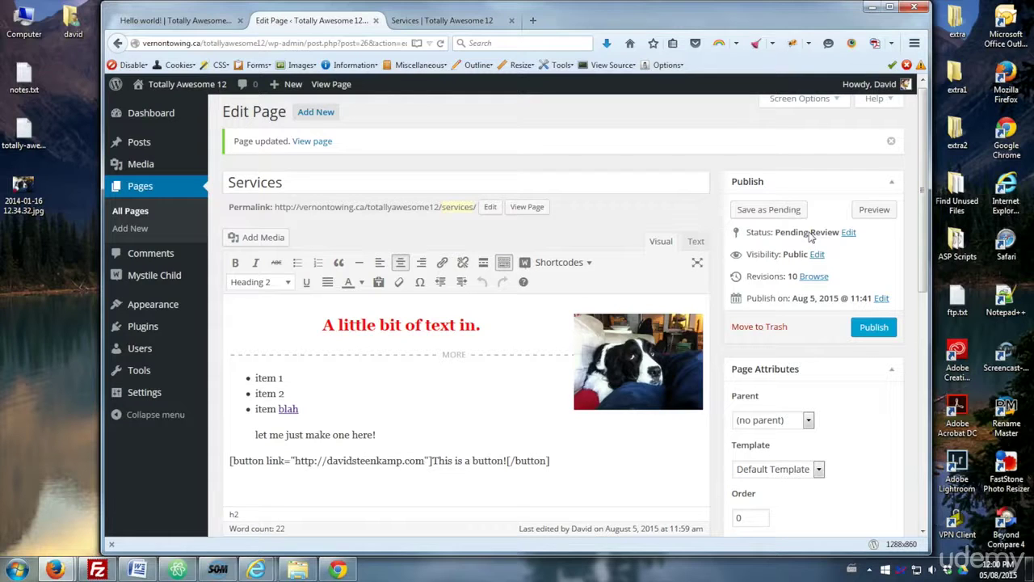
click(849, 234)
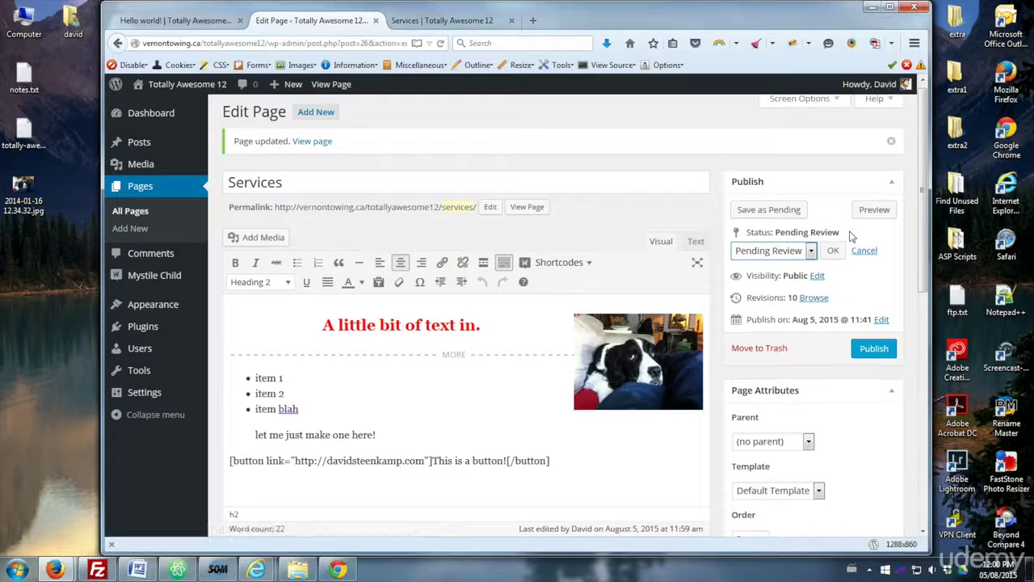
click(806, 251)
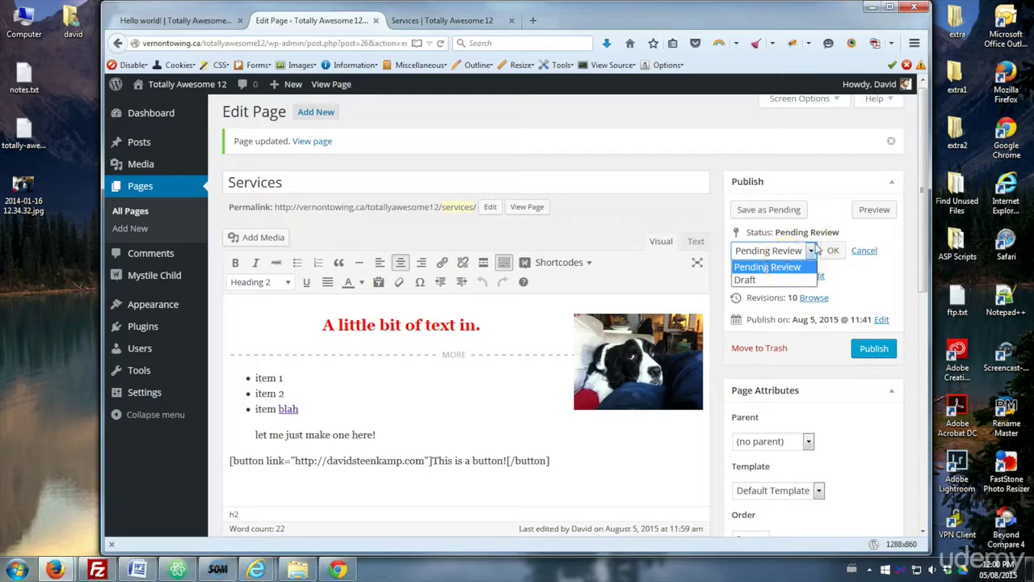
click(863, 277)
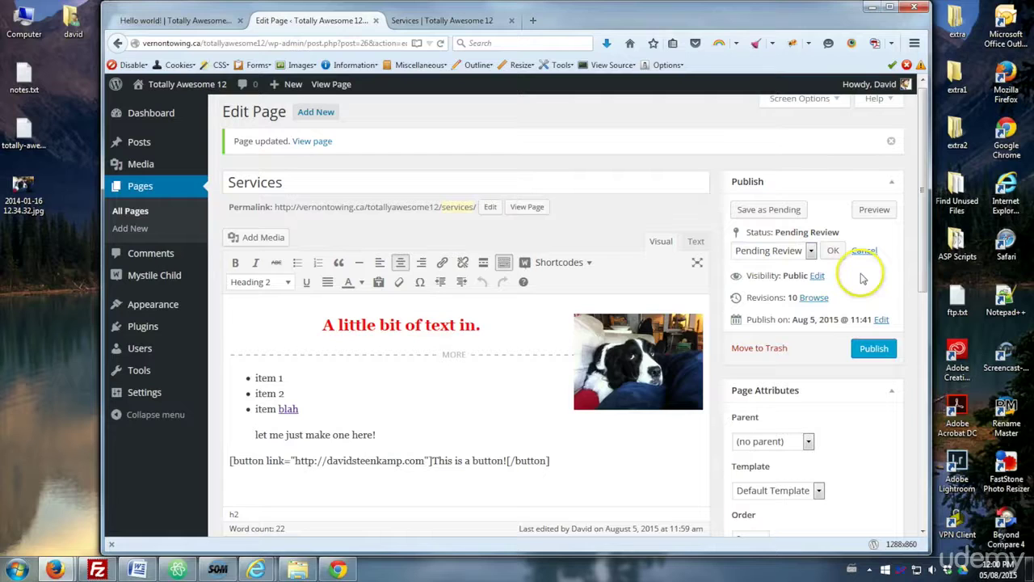
click(864, 251)
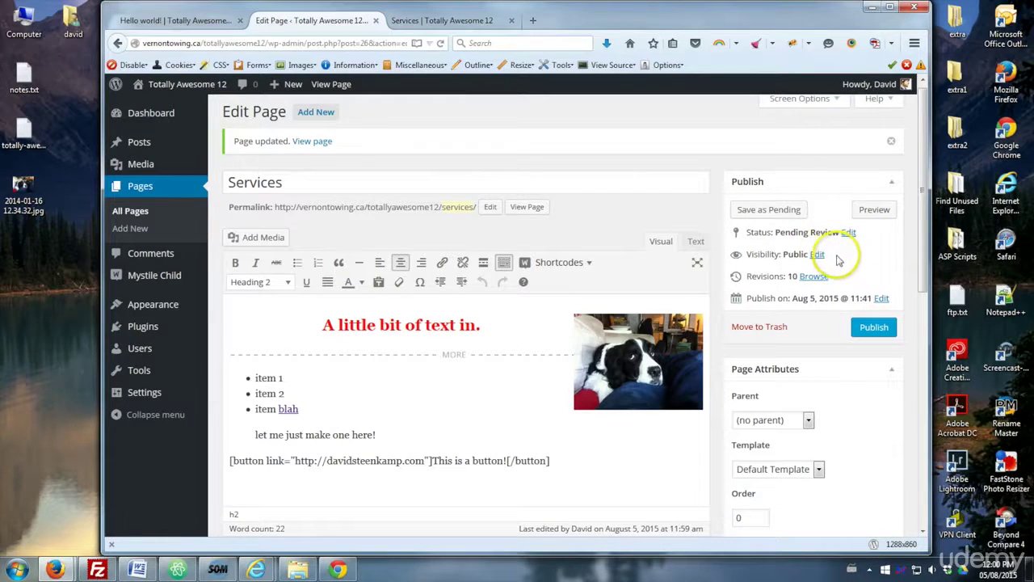
click(848, 232)
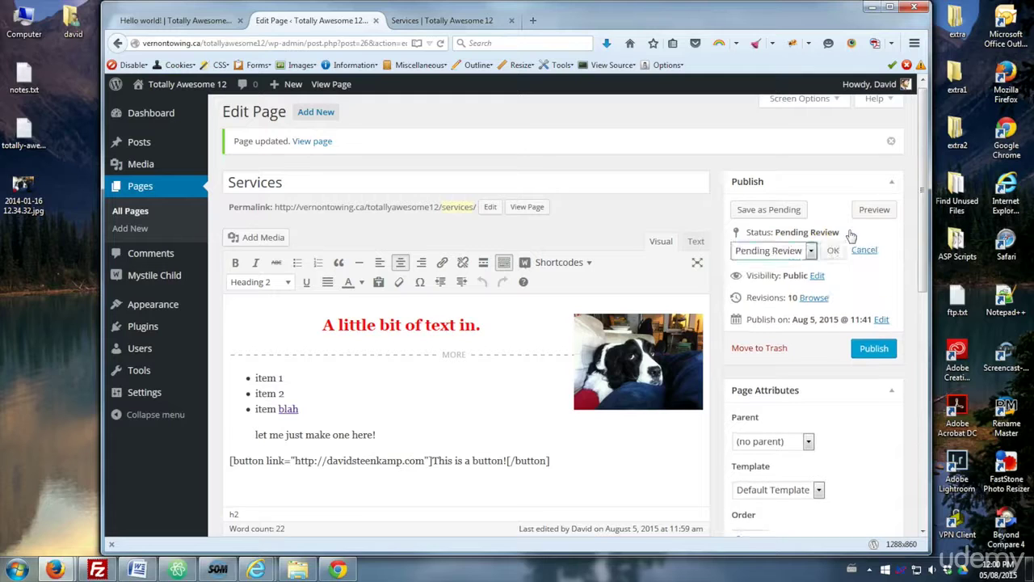
click(811, 250)
click(811, 250)
click(832, 250)
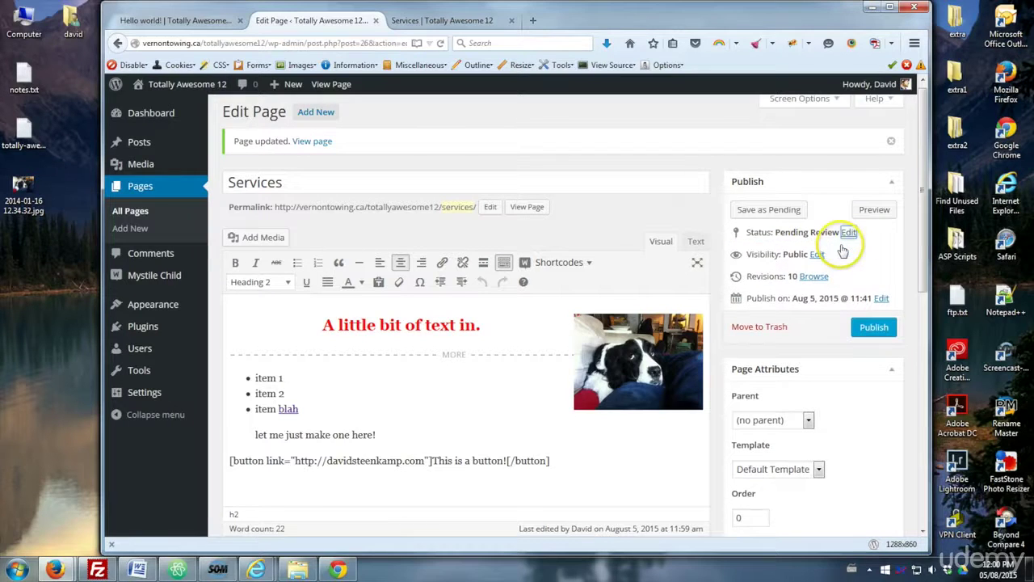
Set the Services page's visibility to Password protected, enter a page password, and publish the page
click(817, 255)
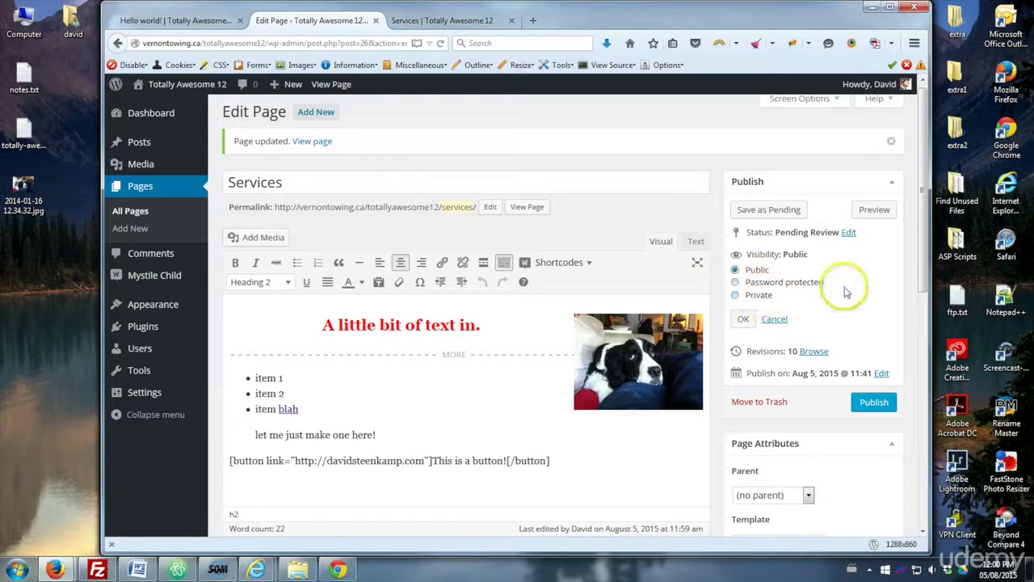
click(787, 283)
click(784, 315)
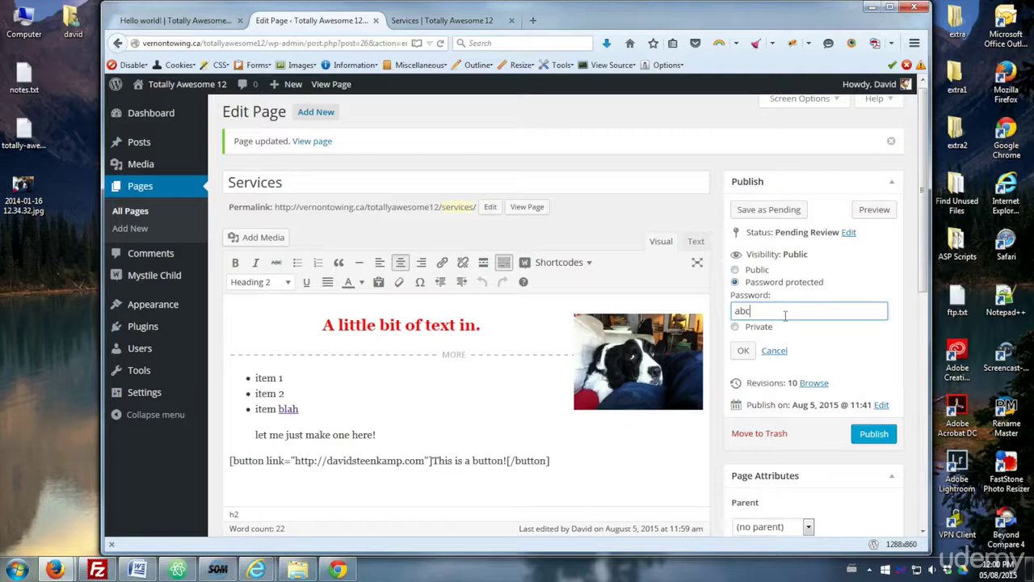
click(743, 350)
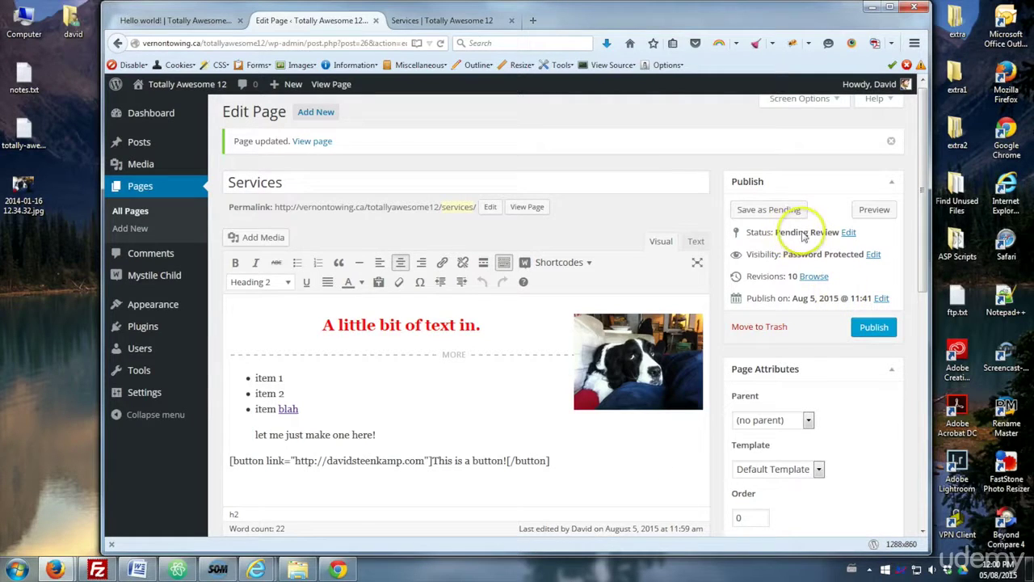
click(875, 326)
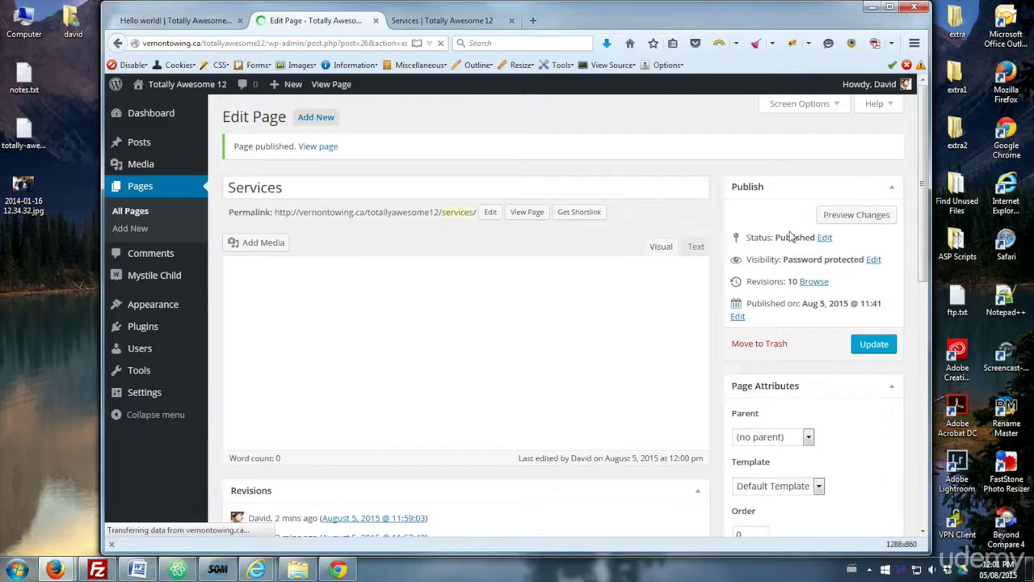
Reload the live Services page in Firefox and submit the page password to view its protected content
click(861, 263)
click(463, 24)
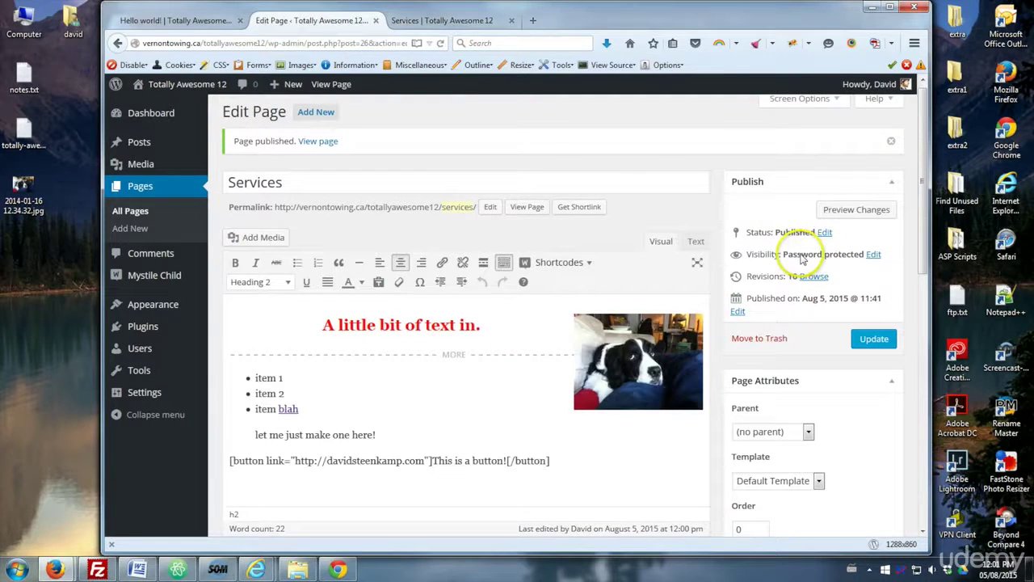
click(416, 20)
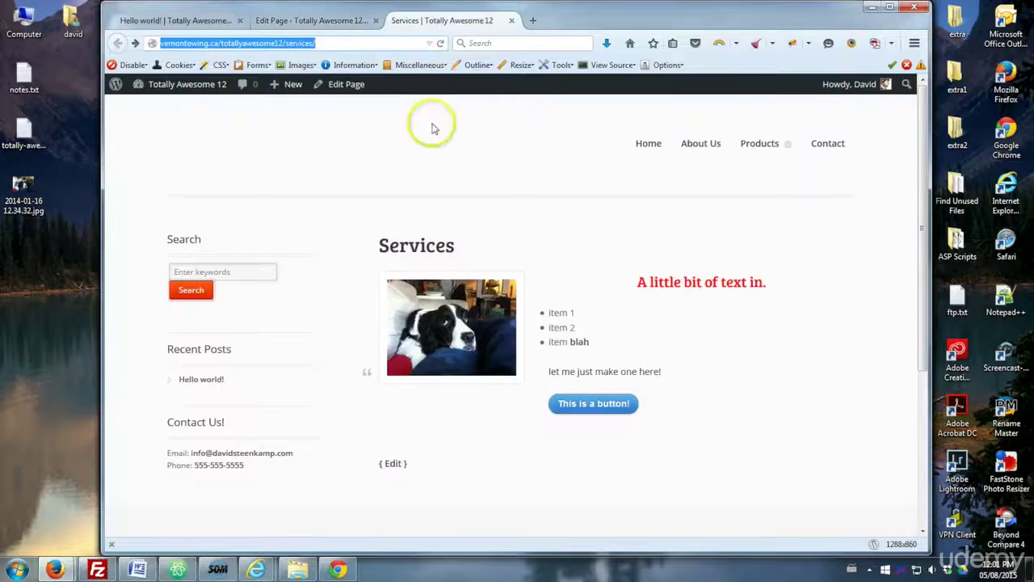
click(441, 43)
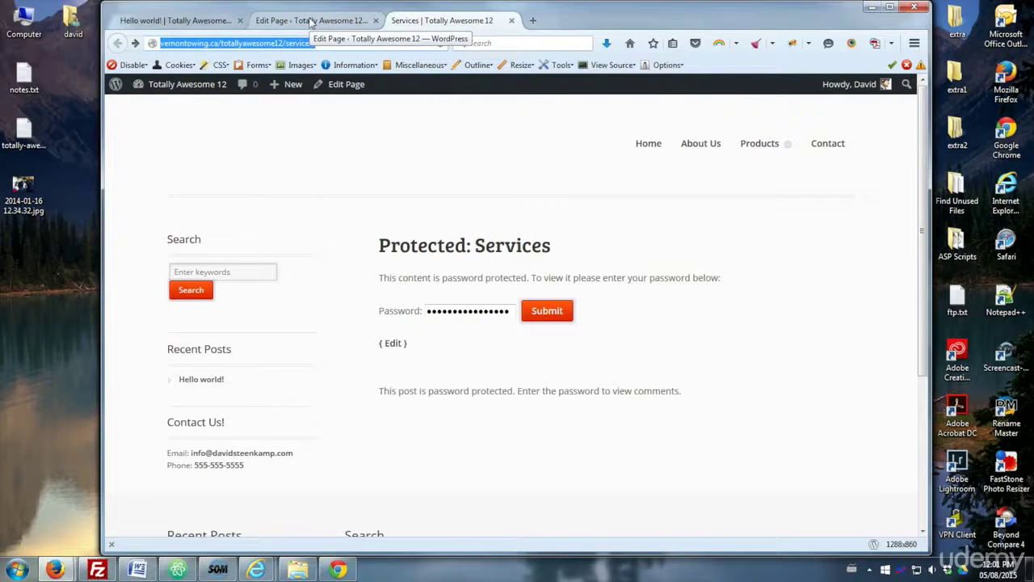
double_click(478, 311)
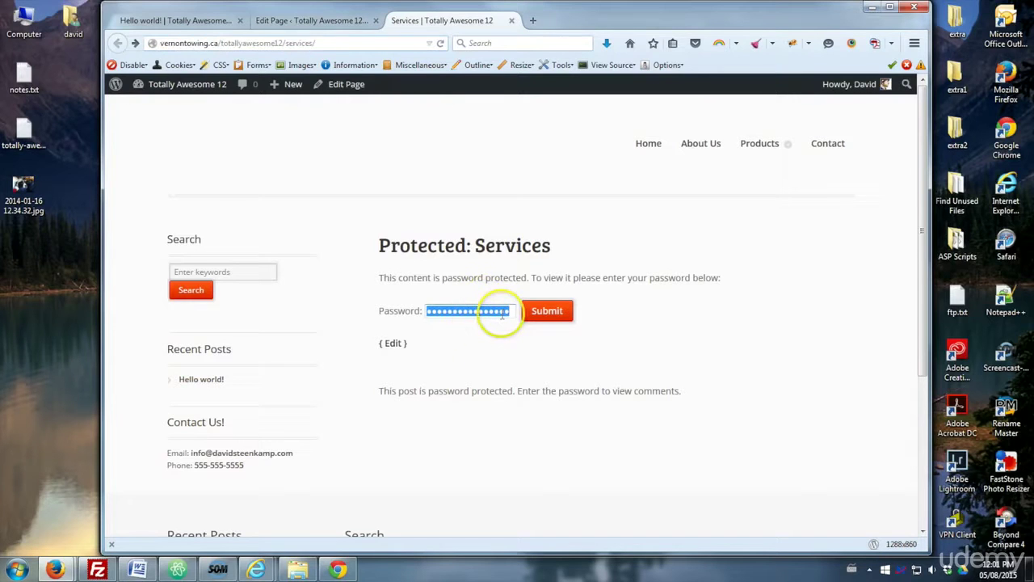
key(BackSpace)
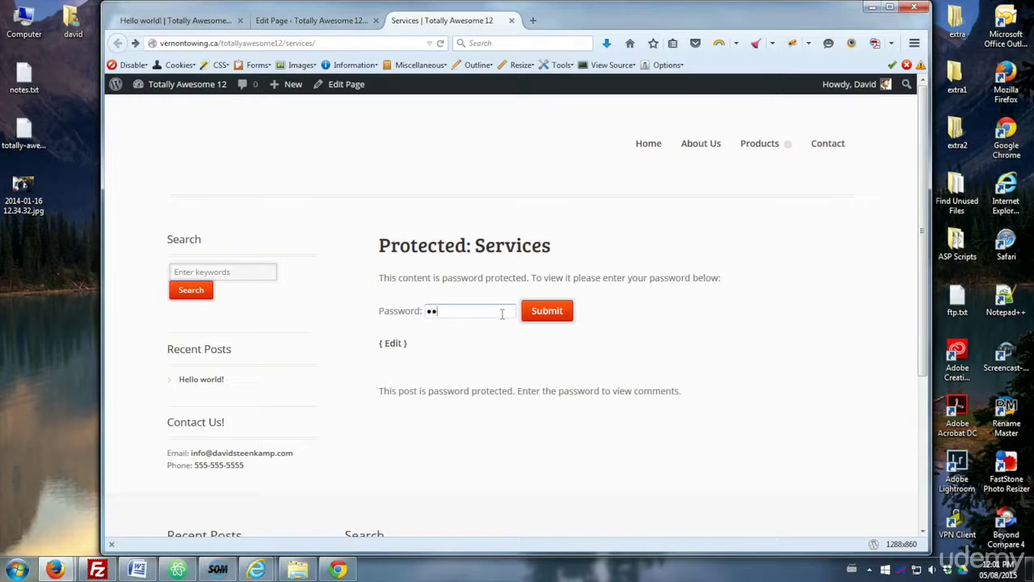
click(525, 314)
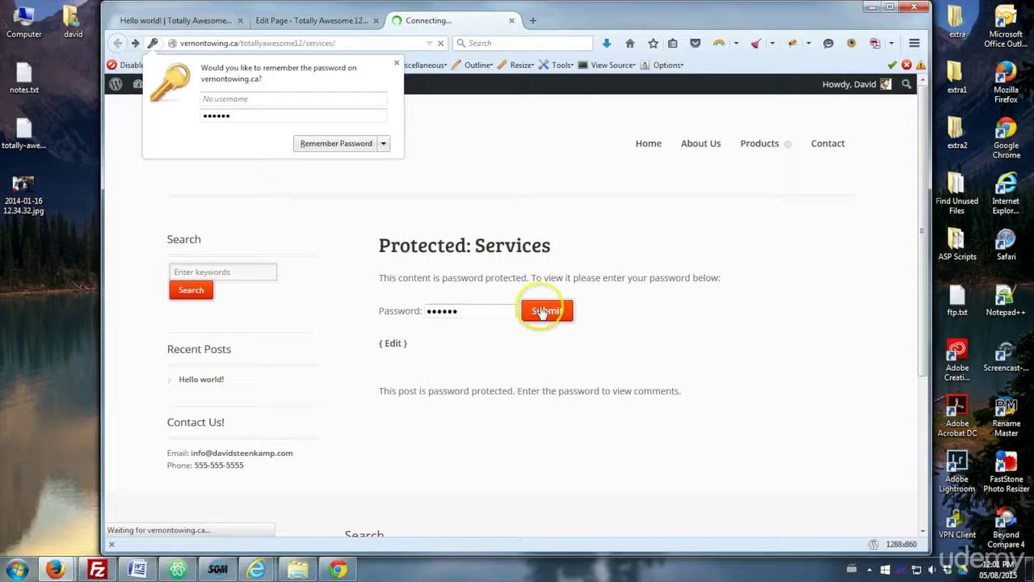
click(299, 143)
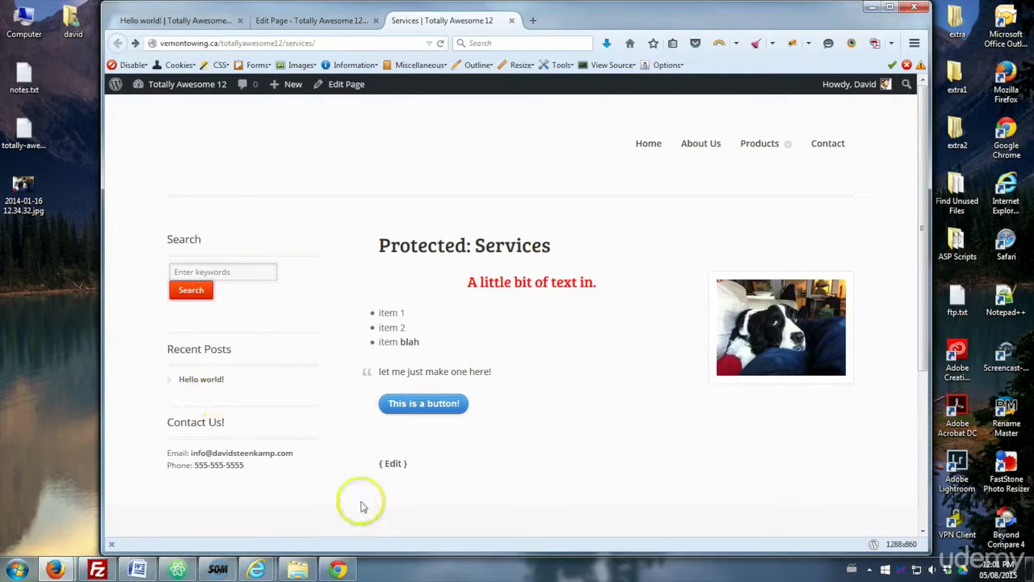
Switch to Google Chrome, reload the Services page, submit the page password, decline saving it, and minimize Chrome
click(336, 570)
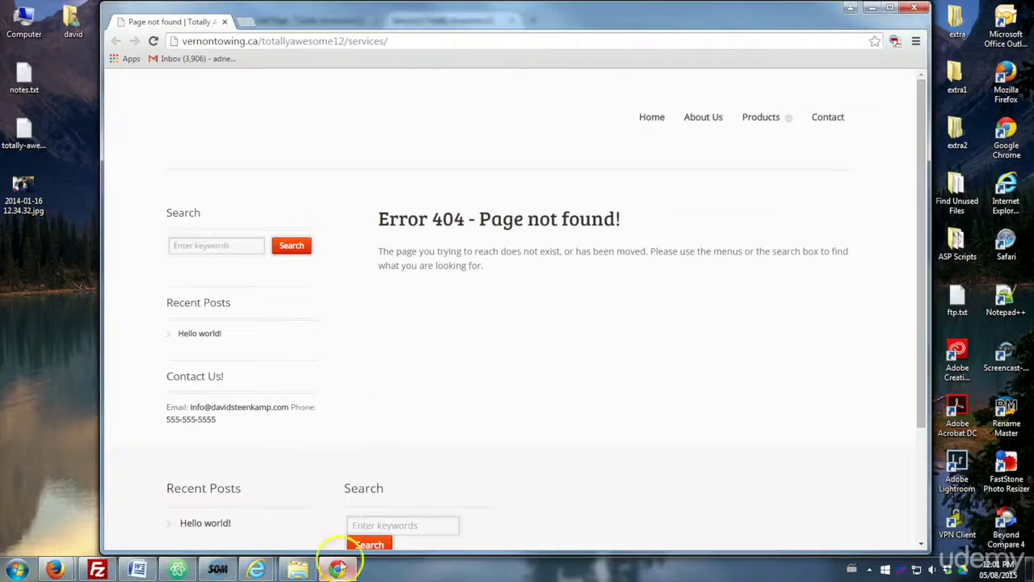
click(153, 41)
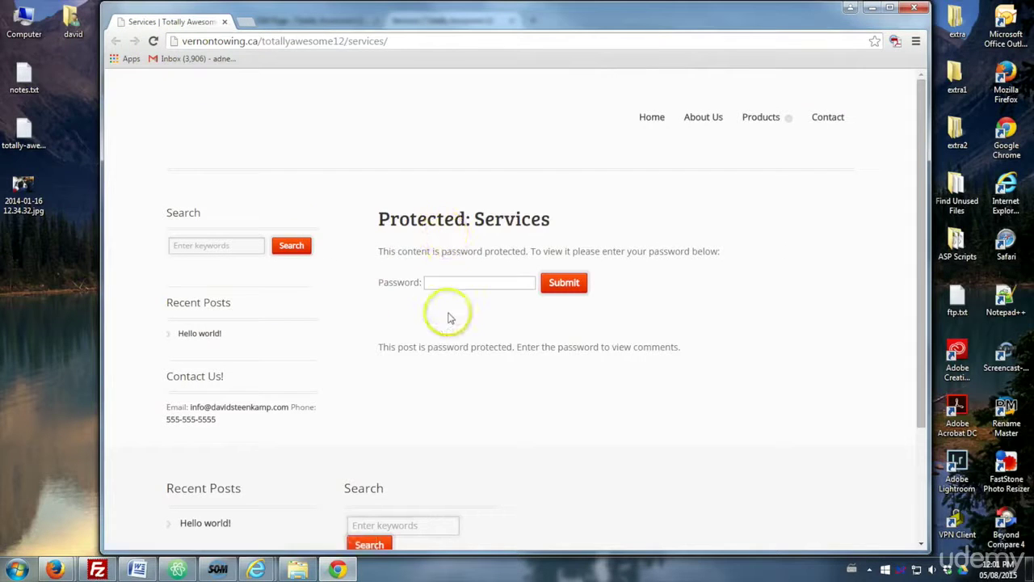
click(458, 283)
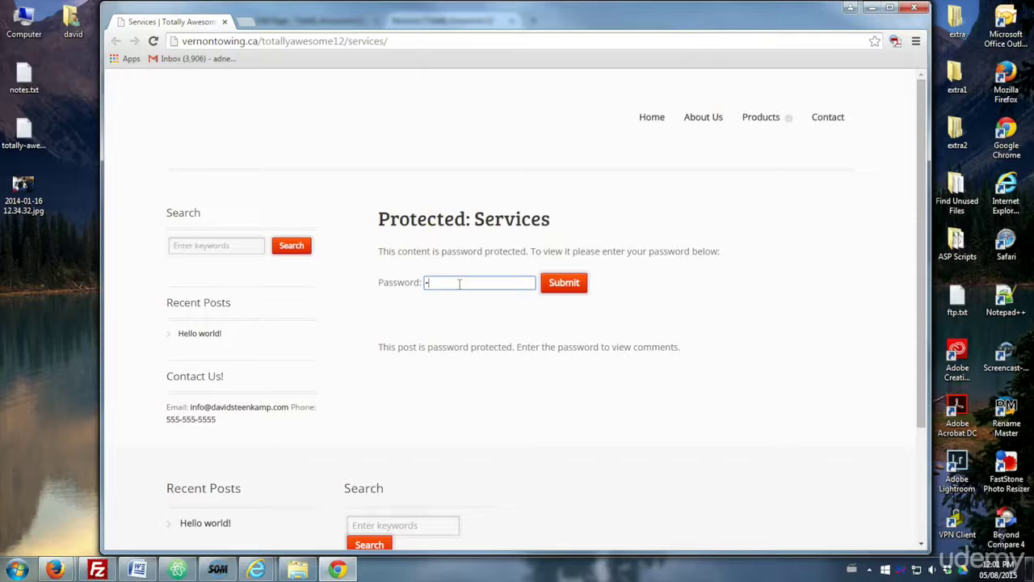
key(Return)
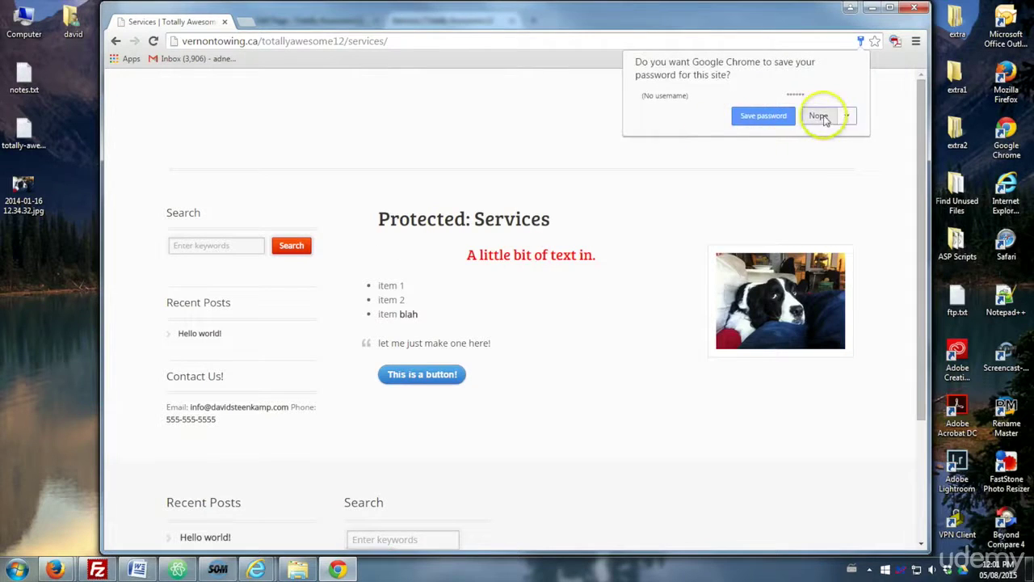
click(818, 116)
click(850, 7)
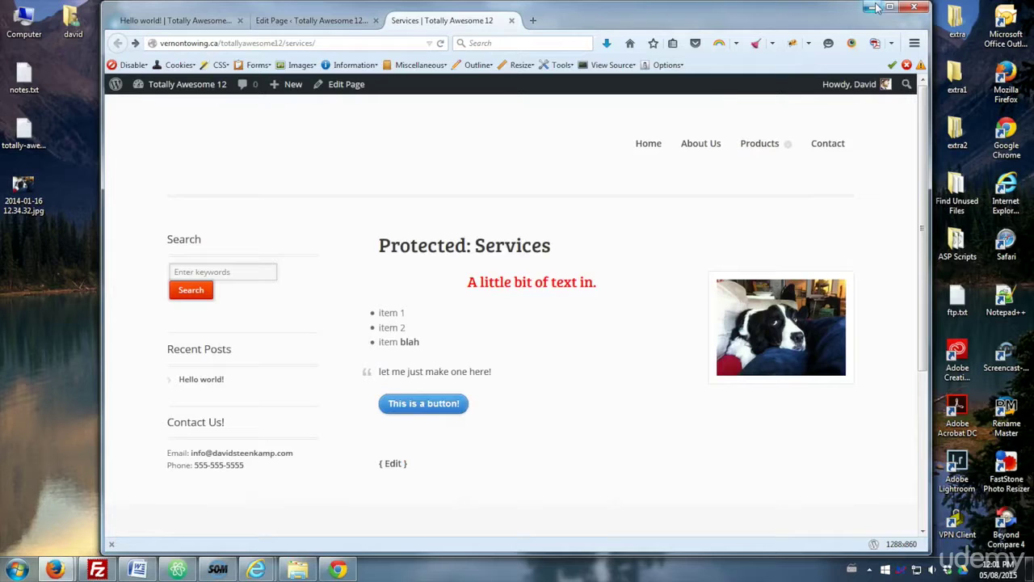
Return to the Services page editor, change the page's visibility to Private, and update the page
click(312, 21)
click(873, 255)
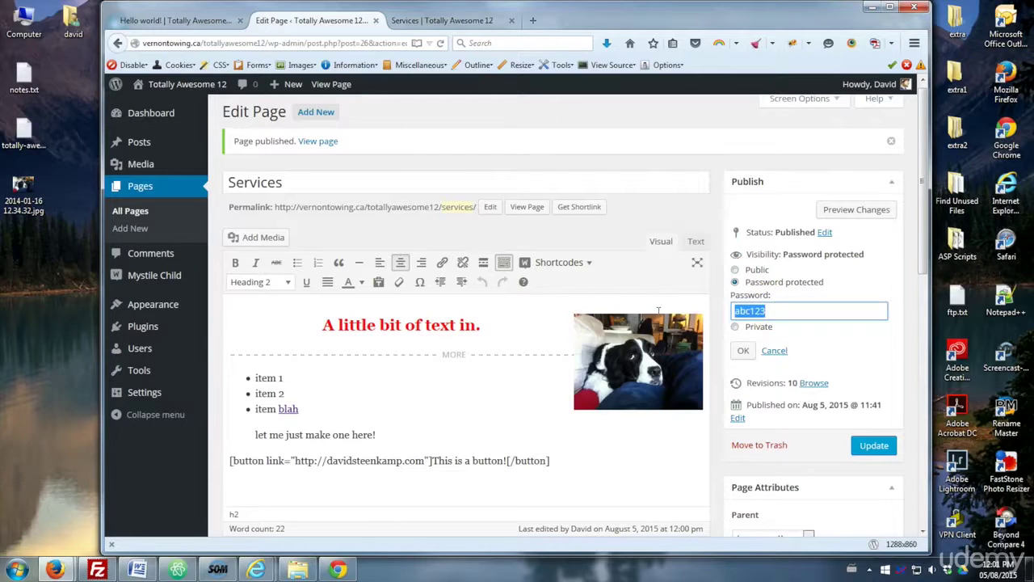
click(736, 327)
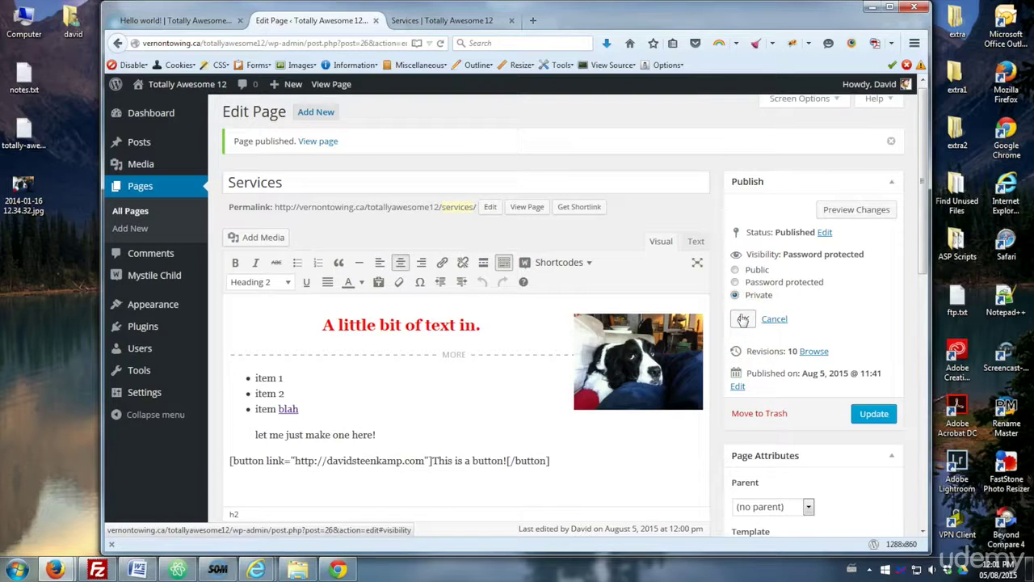
click(743, 319)
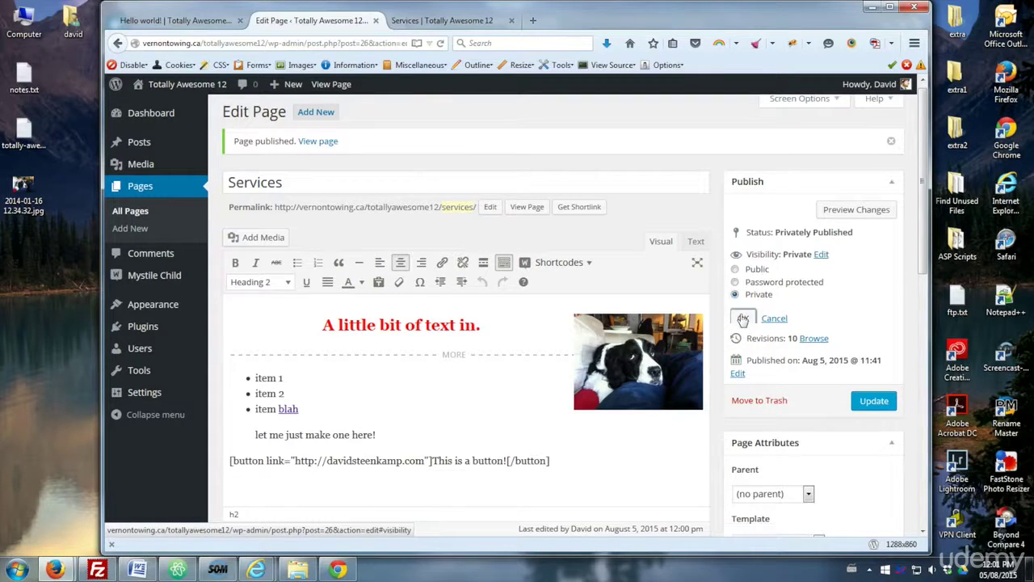
mouse_move(879, 91)
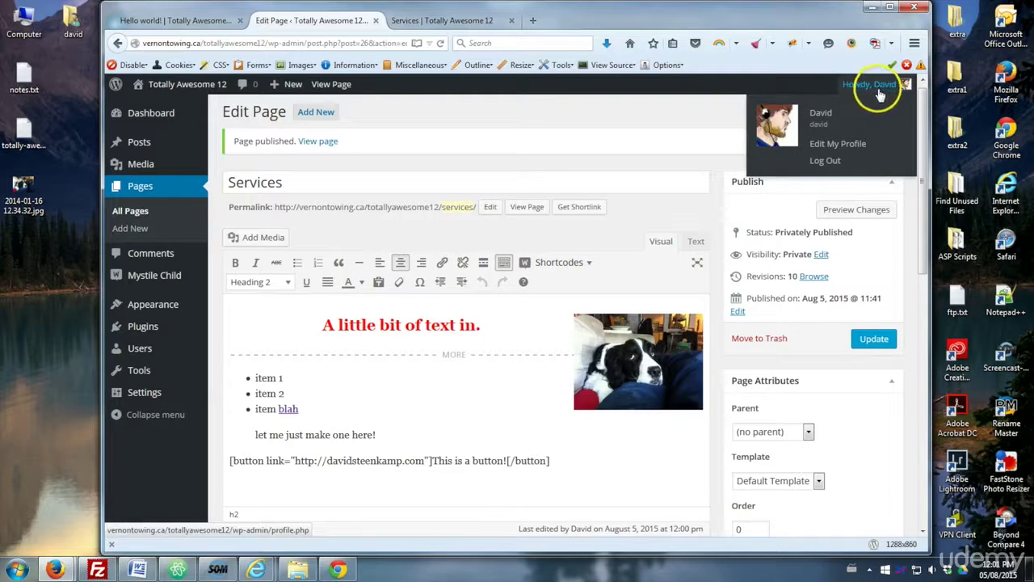
click(873, 340)
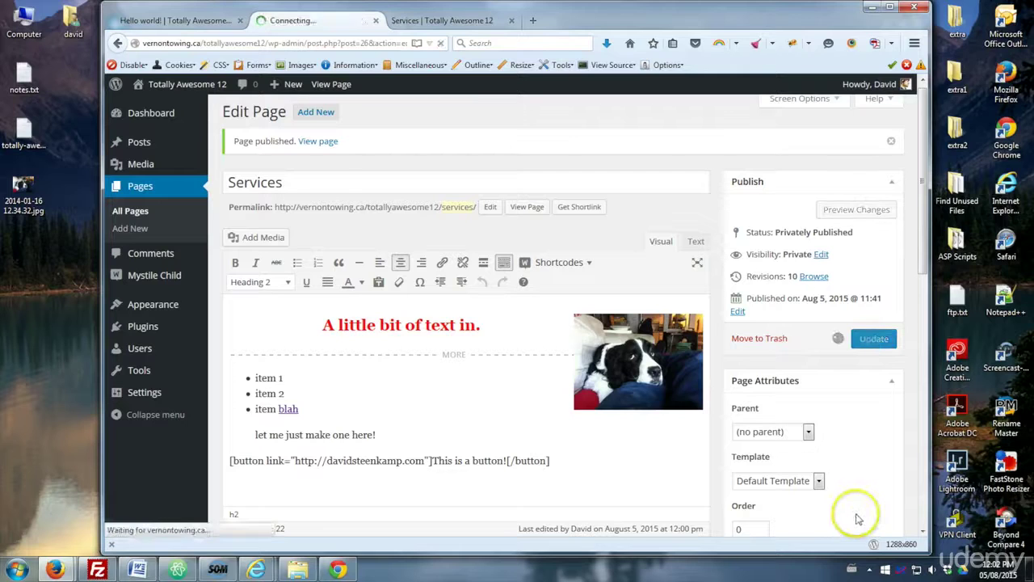
Reload the live Services page in Firefox to check how the private page displays while logged in
click(452, 21)
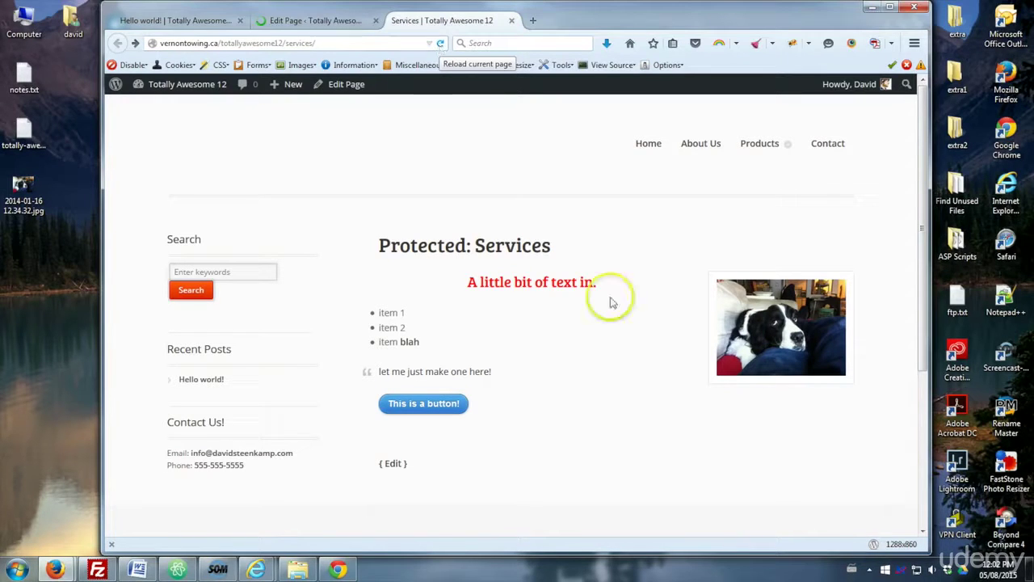
click(440, 44)
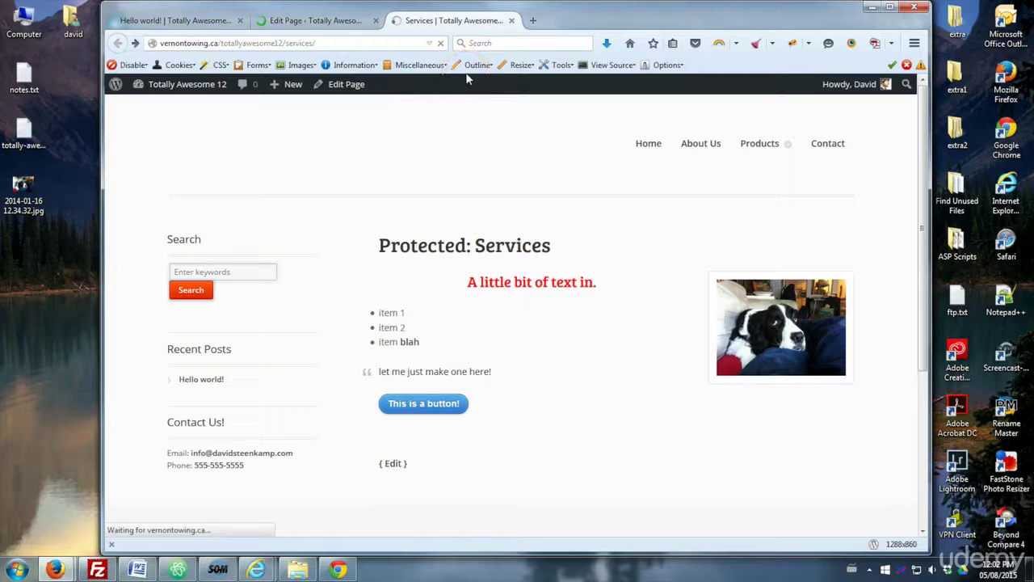
click(510, 172)
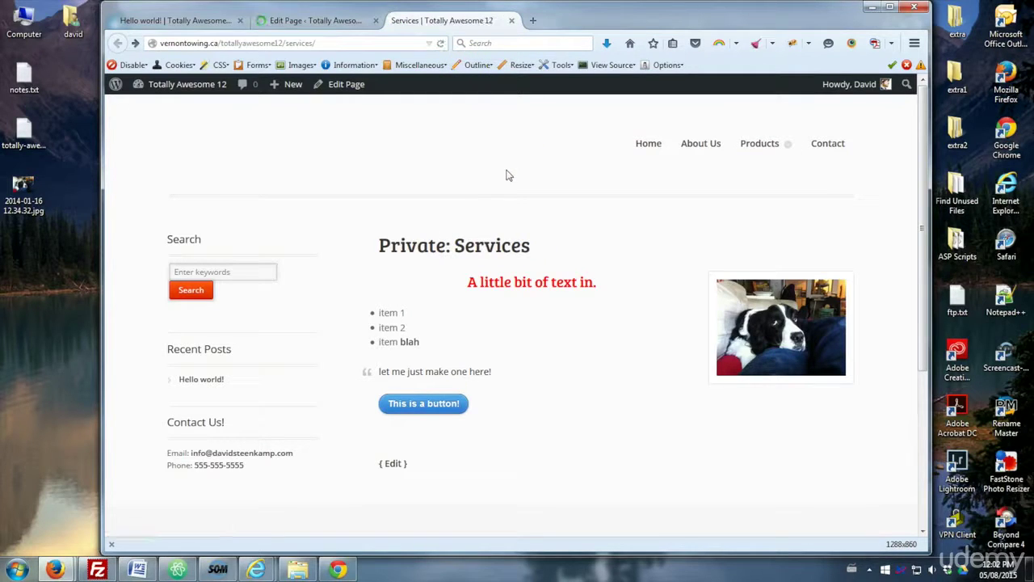
Switch to Google Chrome and reload the Services page to check how the private page displays while logged out
click(333, 571)
click(153, 40)
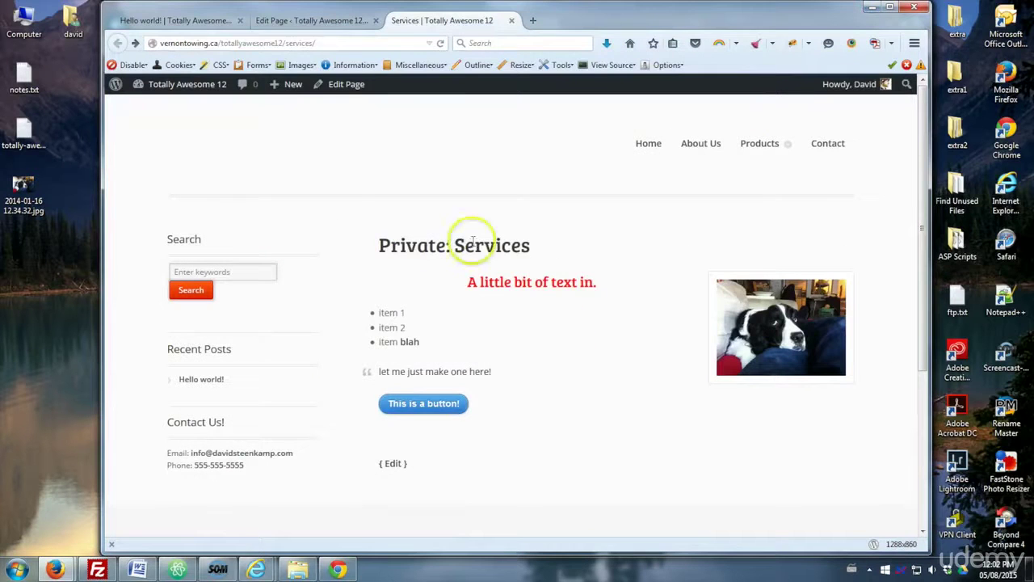
Return to the Services page editor in Firefox and set the page's visibility to Public
click(306, 20)
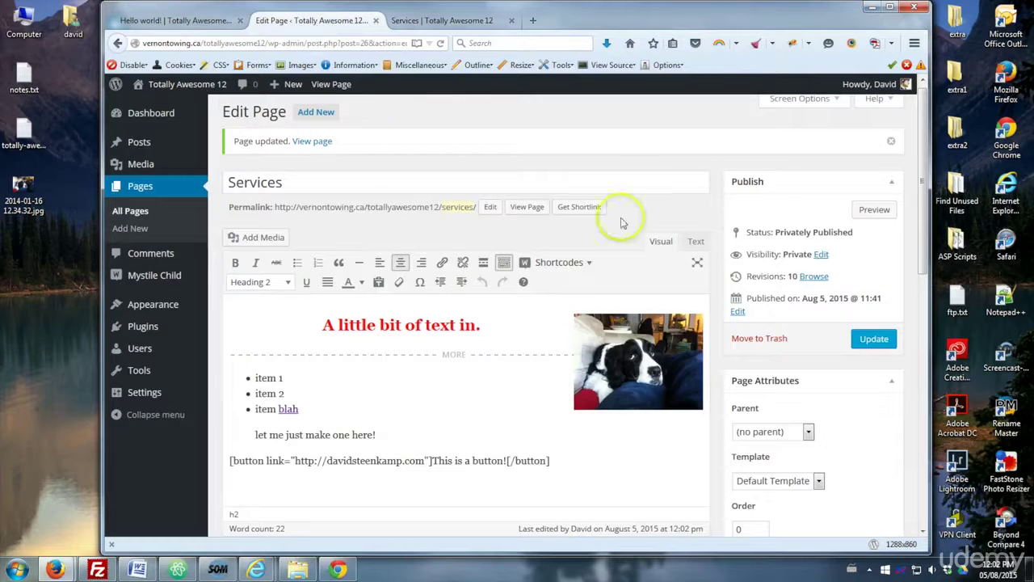
click(822, 255)
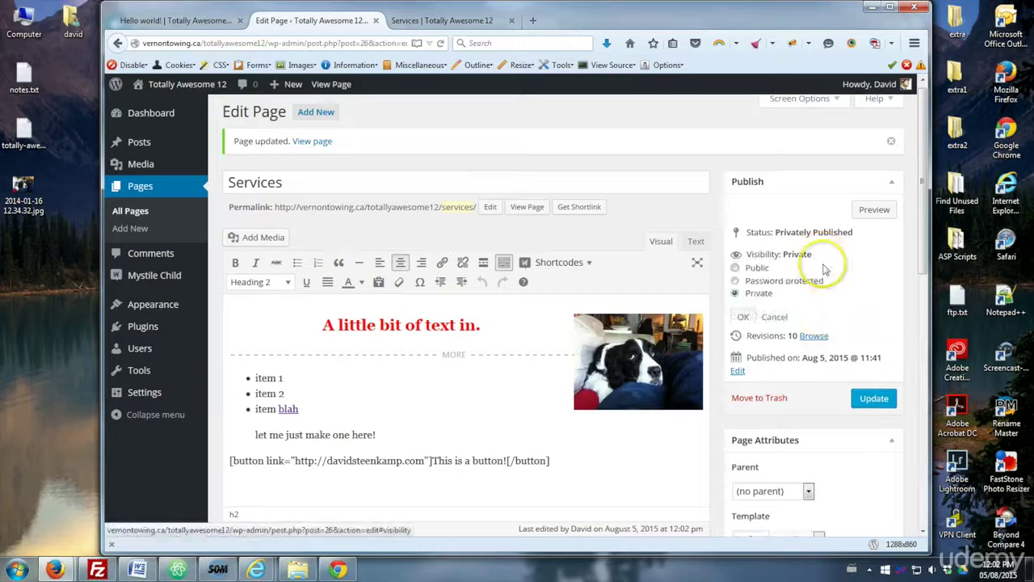
click(757, 273)
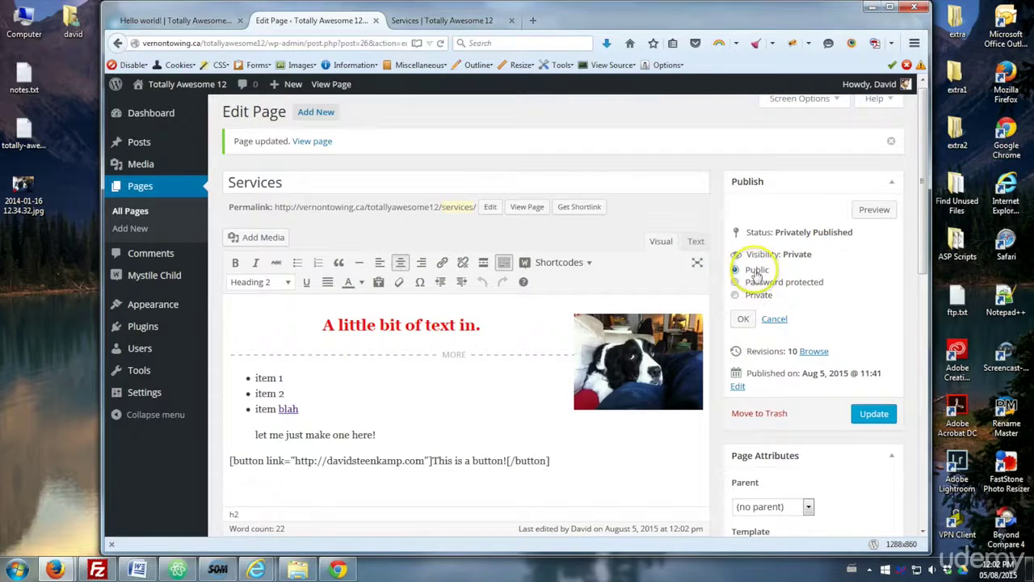
click(742, 318)
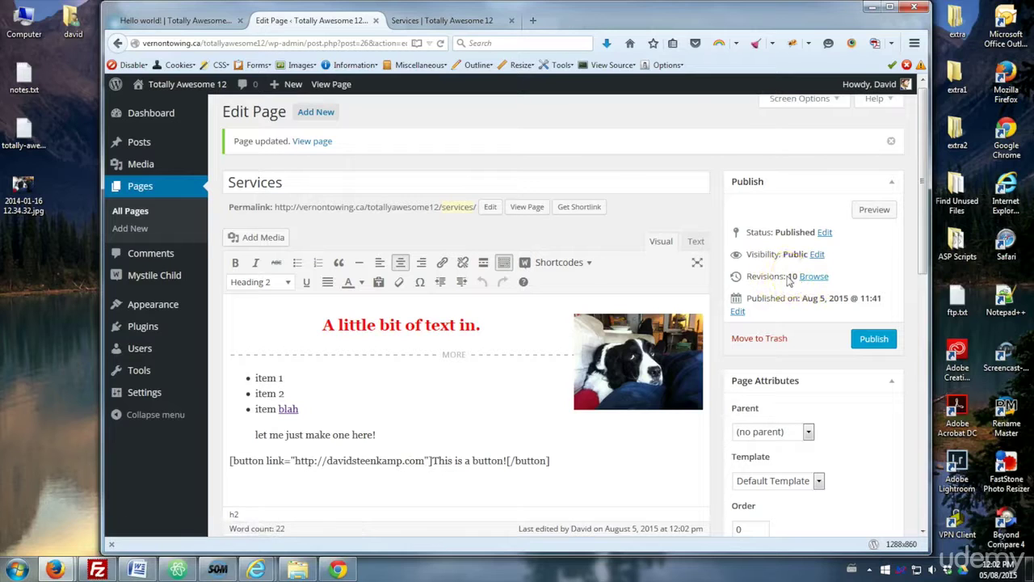
Open the Services page's revision history and examine the content differences in the current revision
click(800, 281)
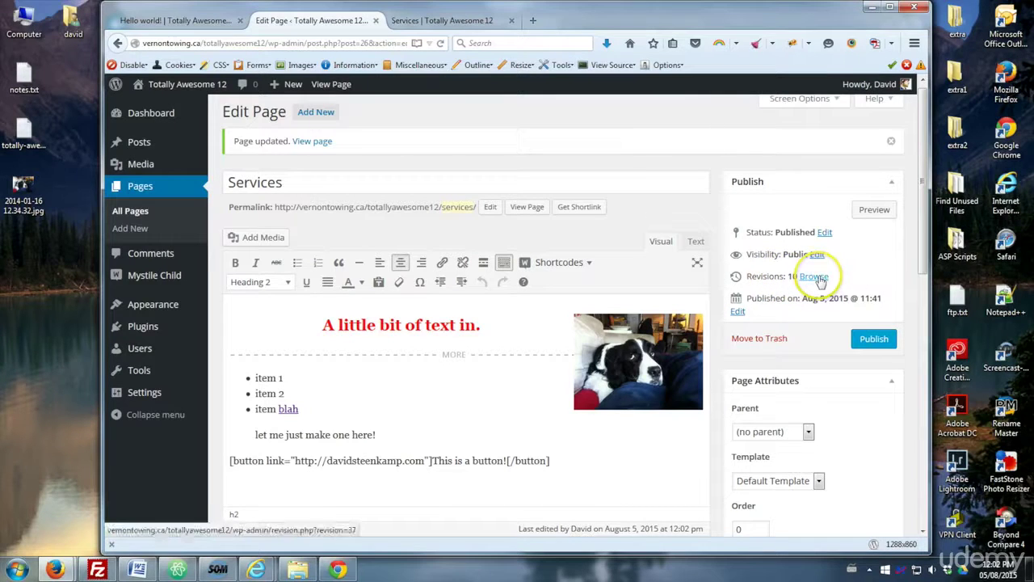
click(814, 277)
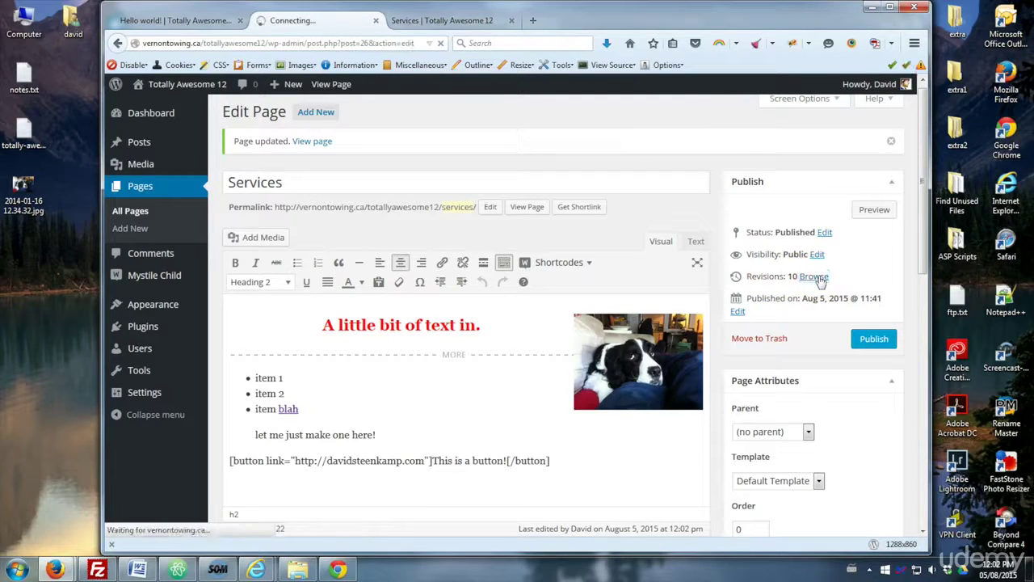
click(805, 277)
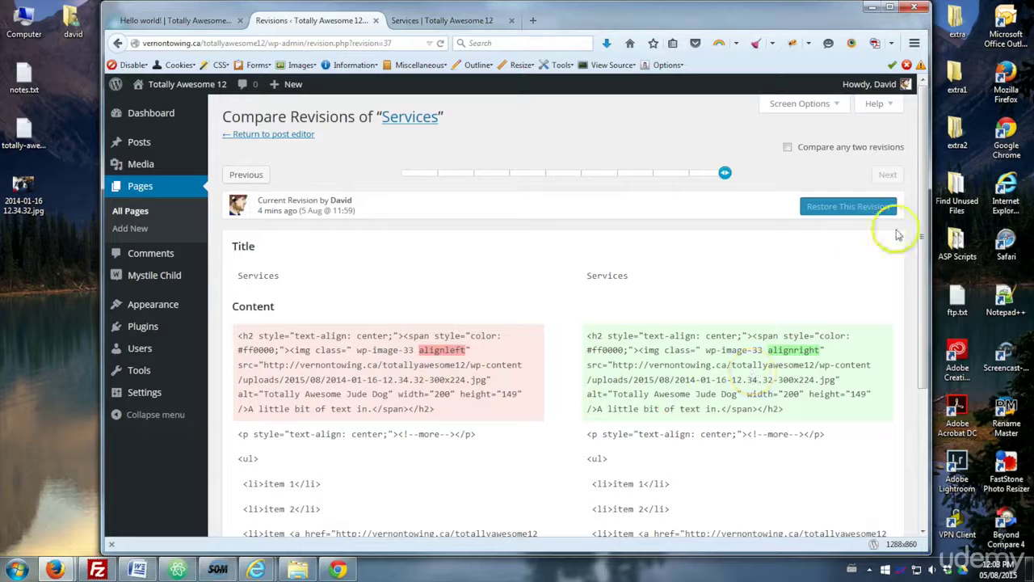
scroll(727, 311, down, 2)
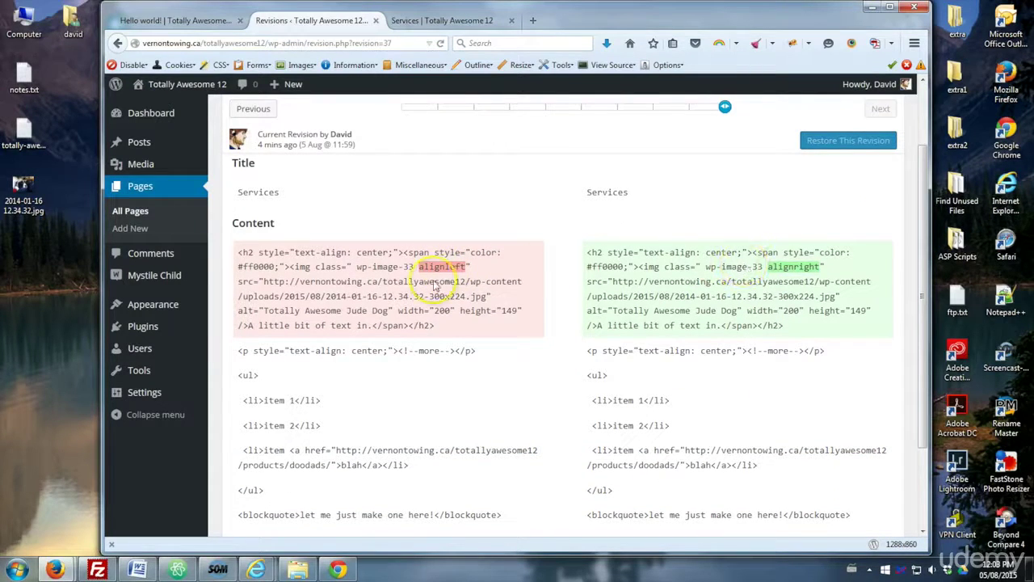
click(790, 267)
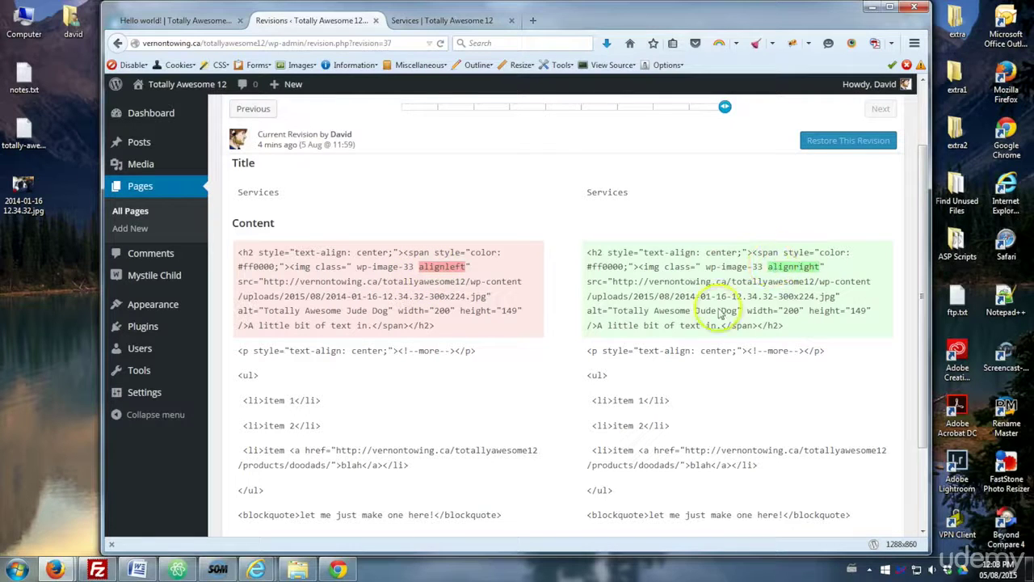
scroll(721, 313, down, 2)
scroll(704, 311, up, 4)
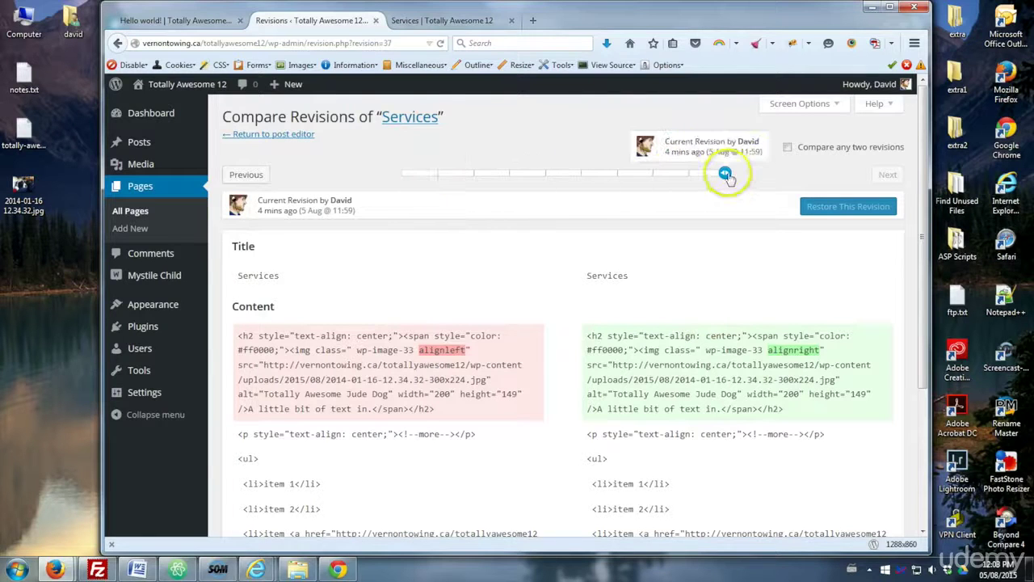
Step back through the two preceding revisions and compare the image's alignment, width and height changes
drag(725, 174, 689, 175)
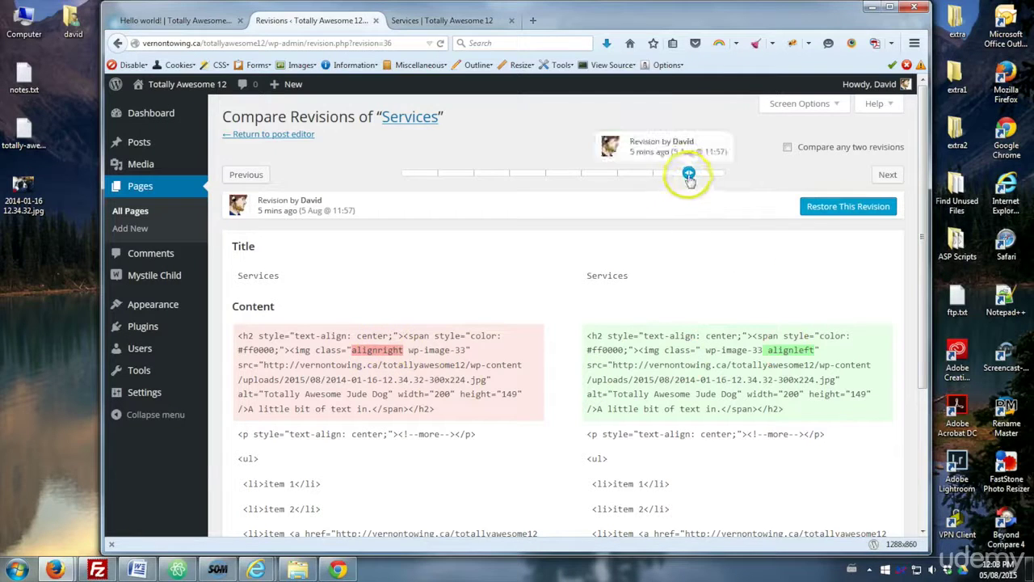
drag(689, 177, 653, 176)
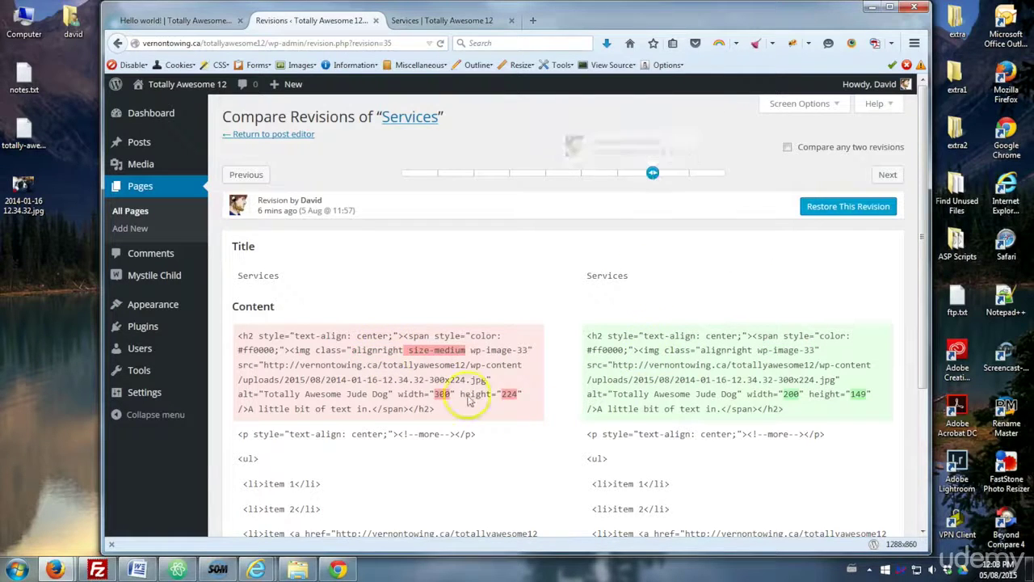
double_click(442, 394)
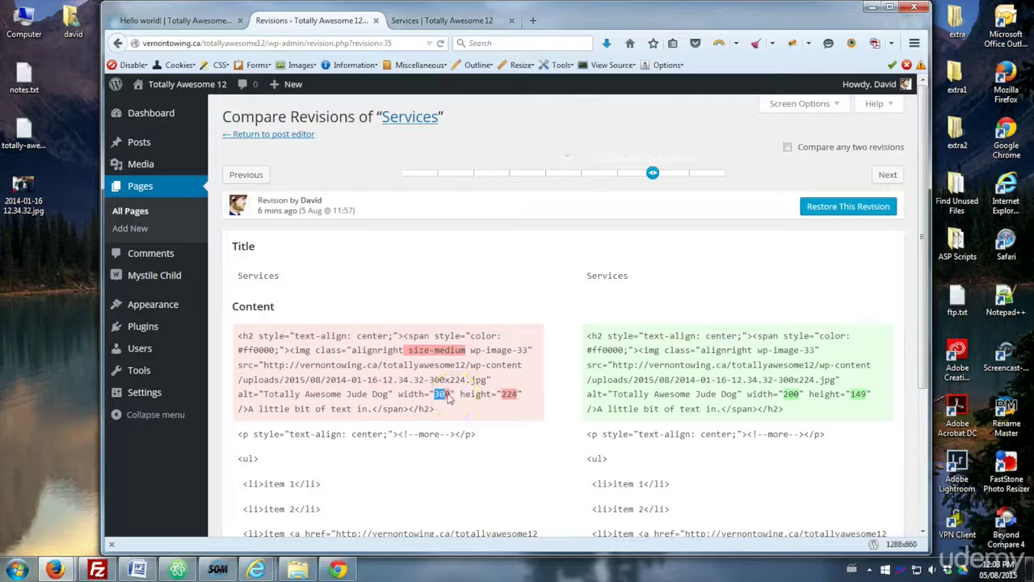
double_click(792, 394)
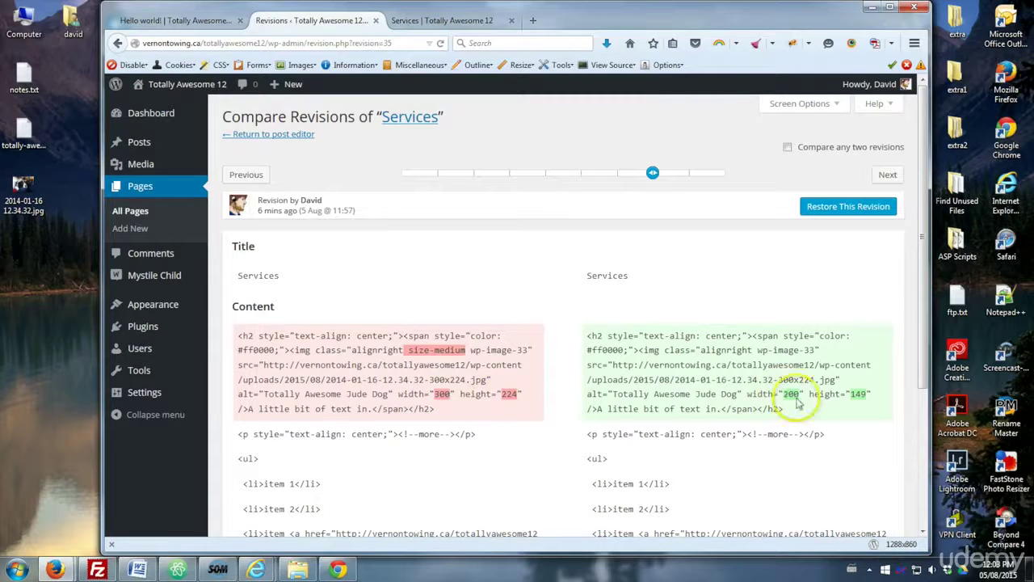
Step back to the 11:55 revision and the 11:55 autosave, and examine the autosave's content differences
drag(653, 175, 616, 177)
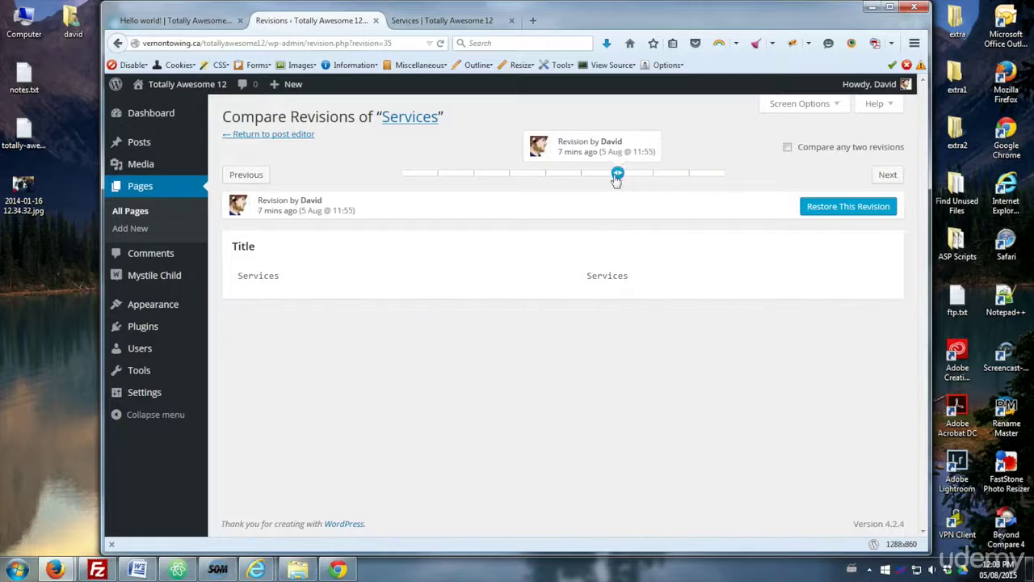
click(616, 176)
drag(616, 176, 584, 183)
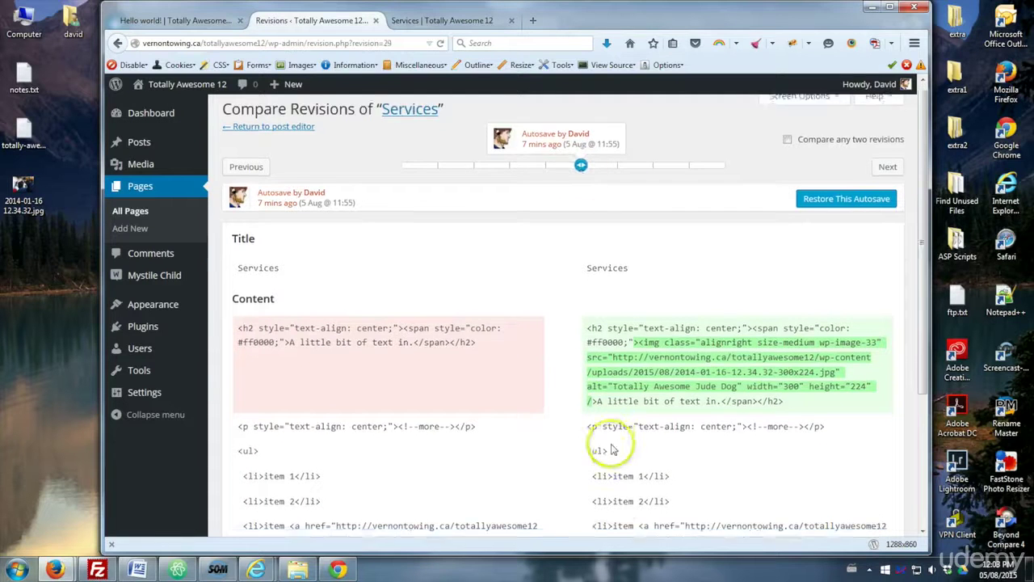
scroll(601, 442, down, 4)
scroll(570, 266, up, 1)
scroll(610, 358, up, 3)
scroll(608, 355, up, 1)
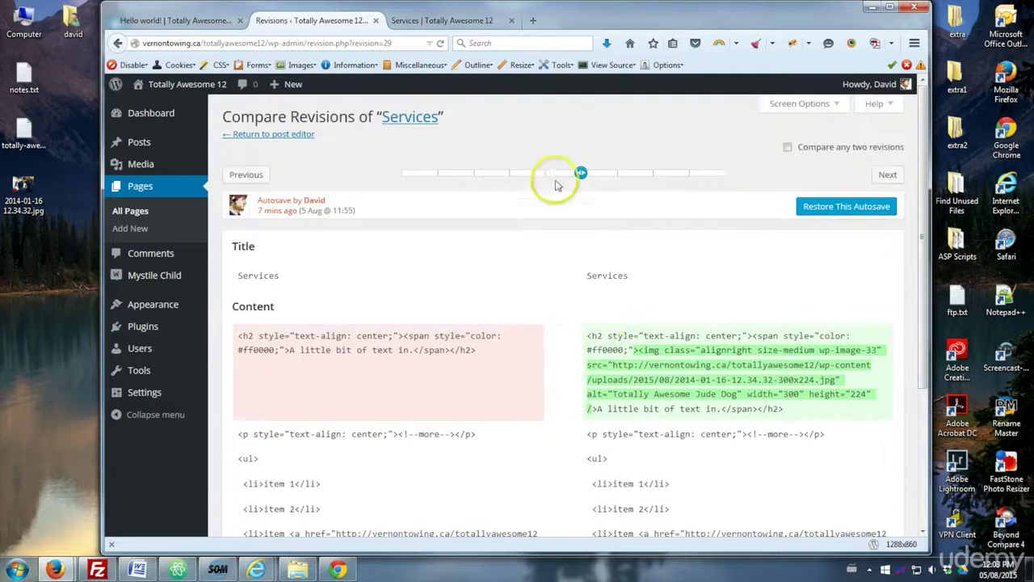
Step back to the 11:48 and 11:47 revisions and compare their content and heading style changes
drag(619, 186, 545, 180)
scroll(724, 429, down, 3)
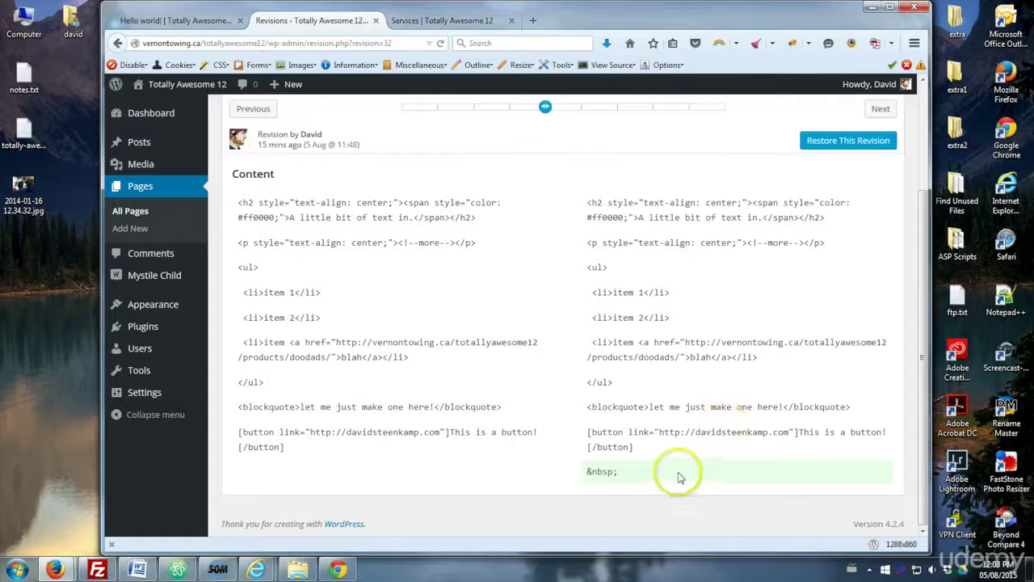
scroll(651, 475, up, 3)
scroll(649, 493, down, 3)
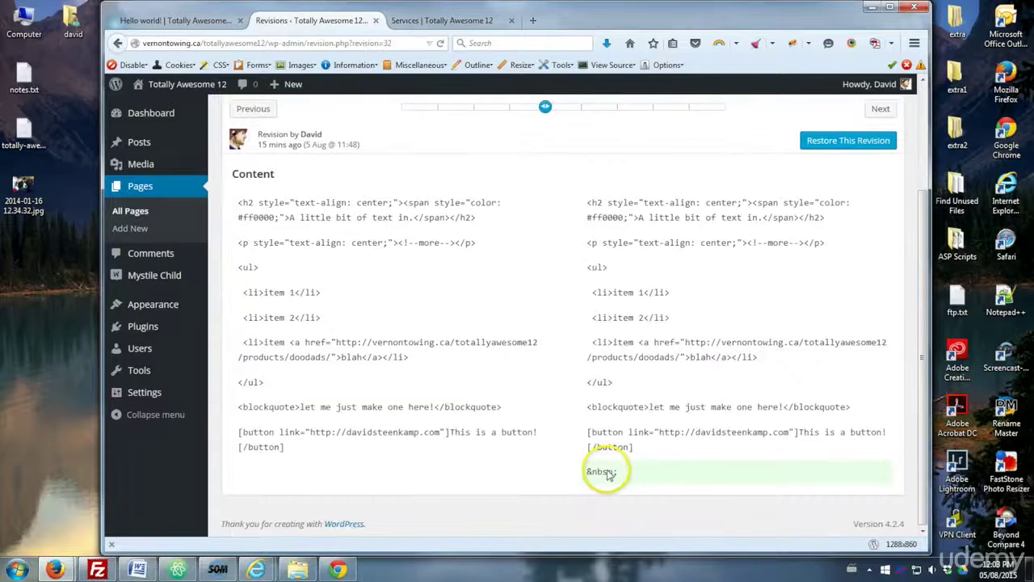
scroll(639, 480, up, 3)
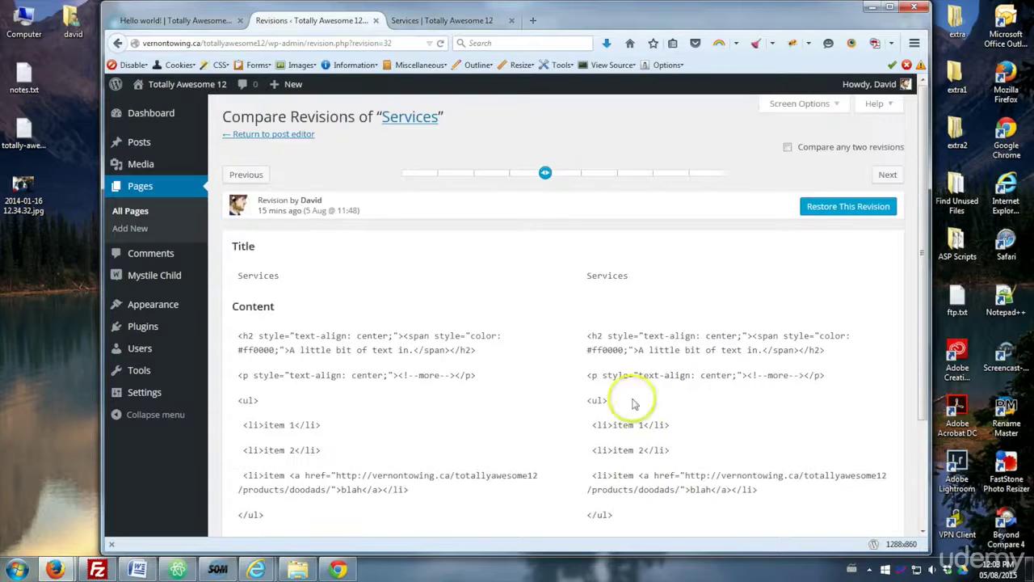
click(517, 173)
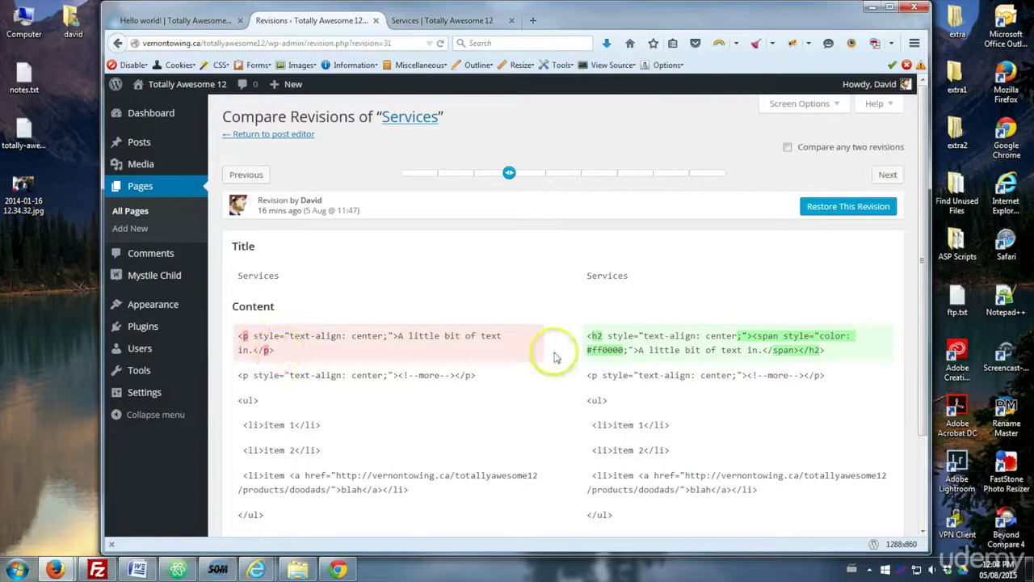
click(658, 342)
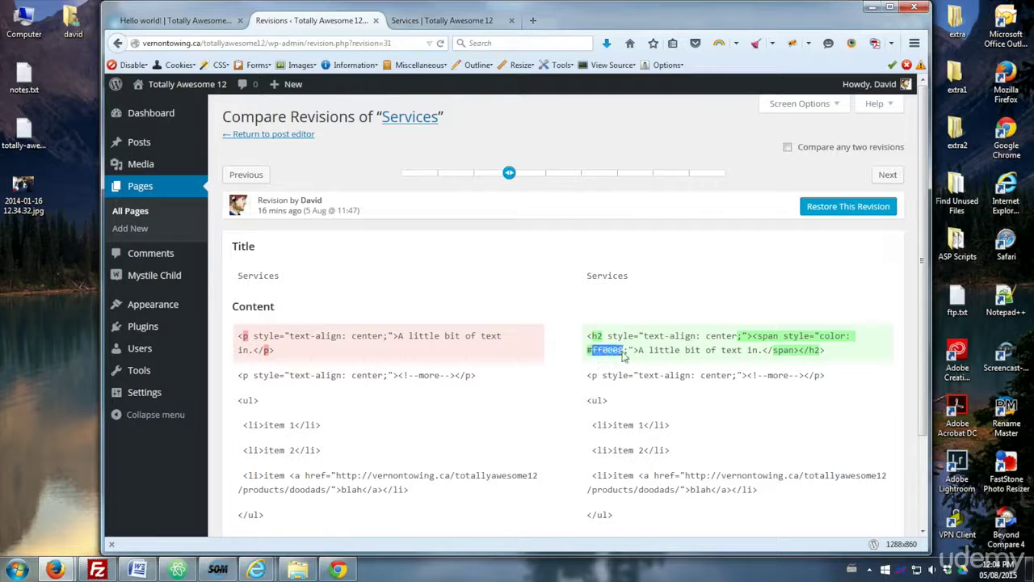
click(654, 352)
Jump to the current revision, review the one just before it, and return to the page editor without restoring anything
mouse_move(509, 172)
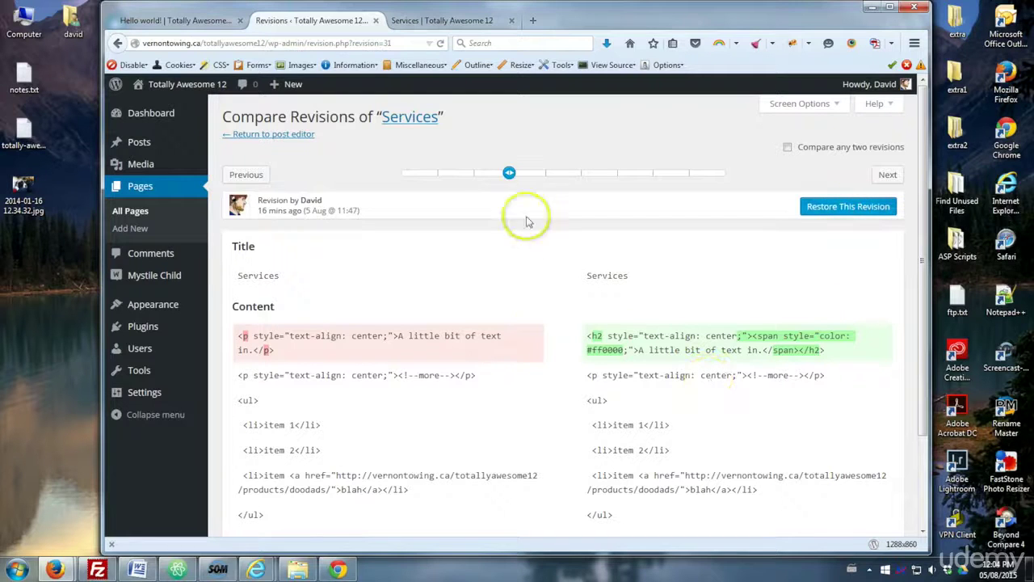
drag(509, 173, 725, 173)
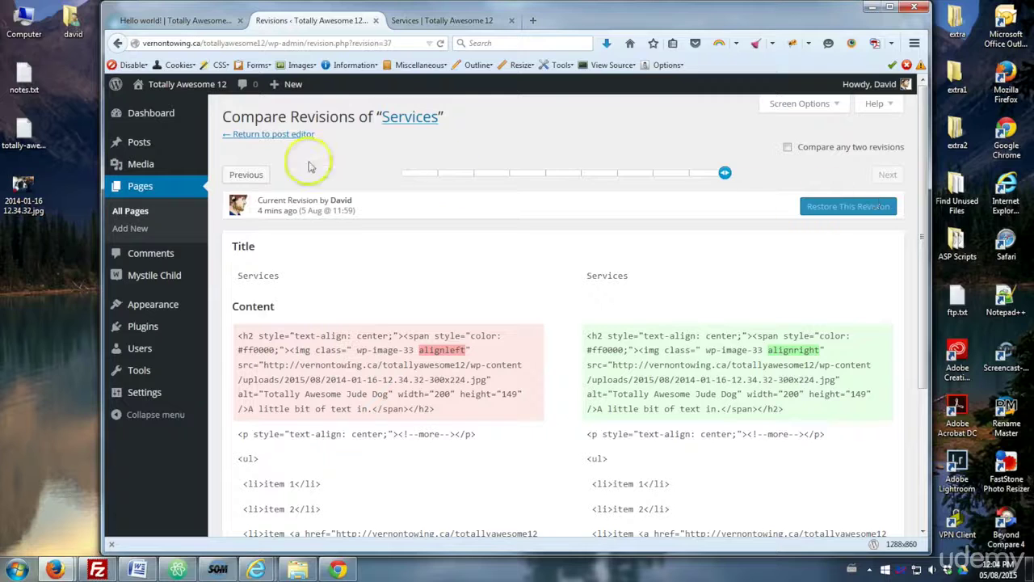
click(246, 175)
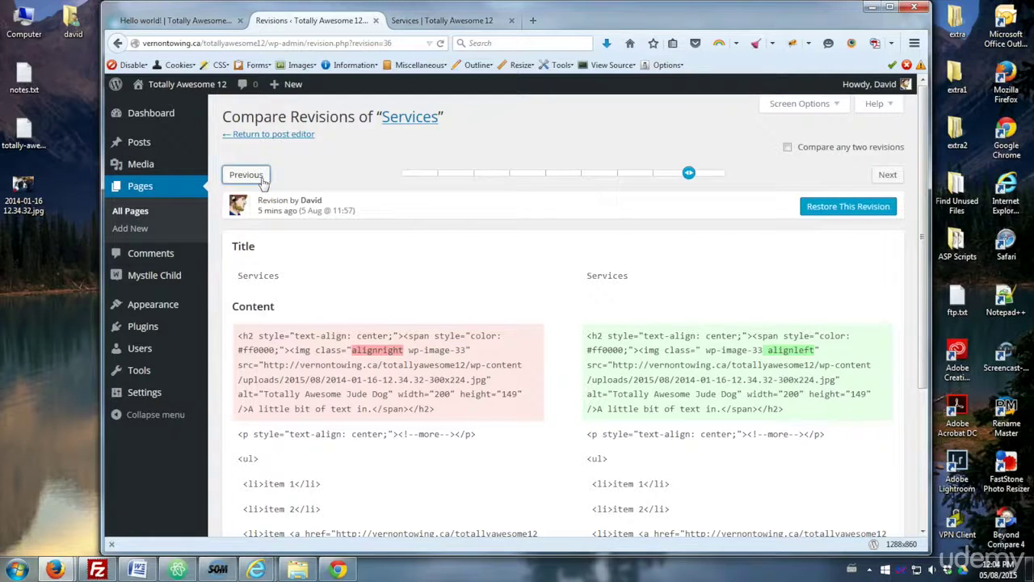
scroll(361, 248, down, 4)
scroll(300, 203, up, 4)
click(276, 135)
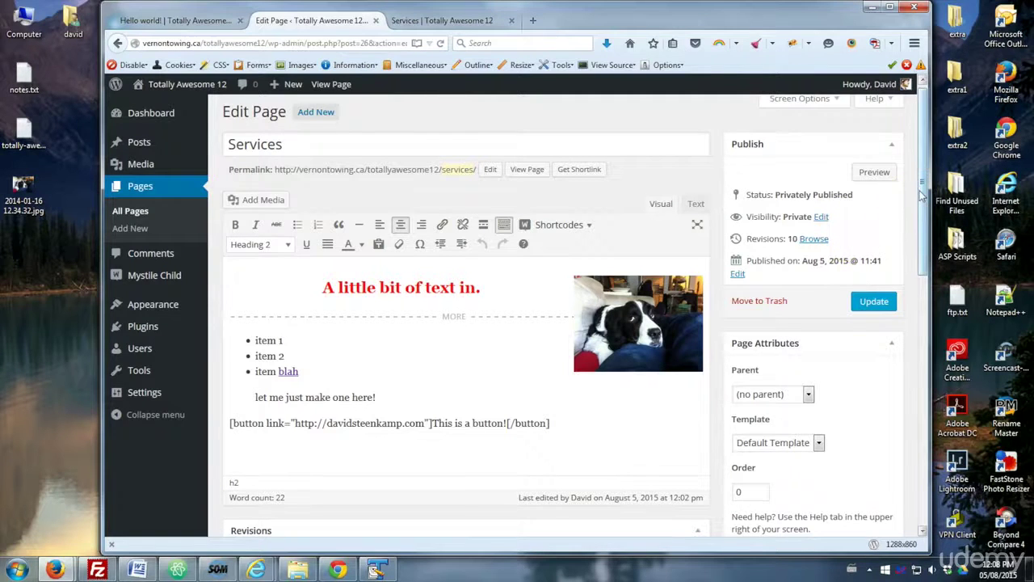
Review the Services page's title and available parent pages, and set its parent to About Us in the page attributes
scroll(921, 194, down, 3)
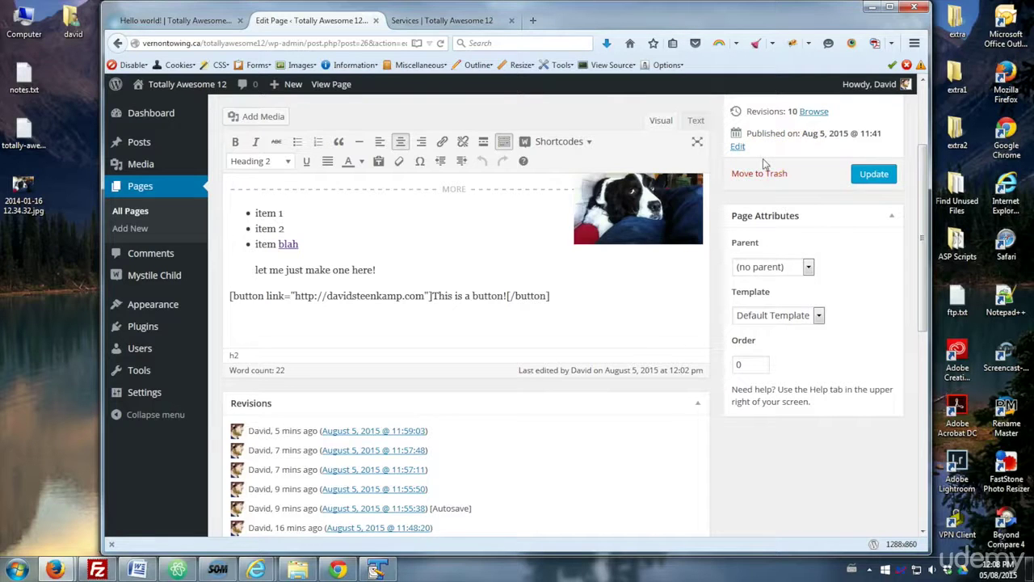
click(808, 267)
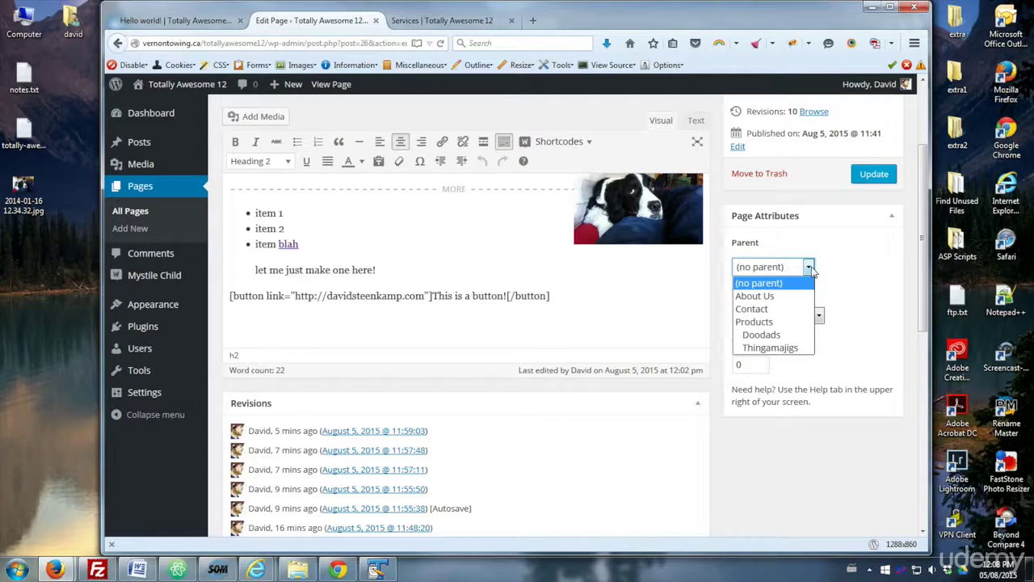
scroll(838, 273, up, 3)
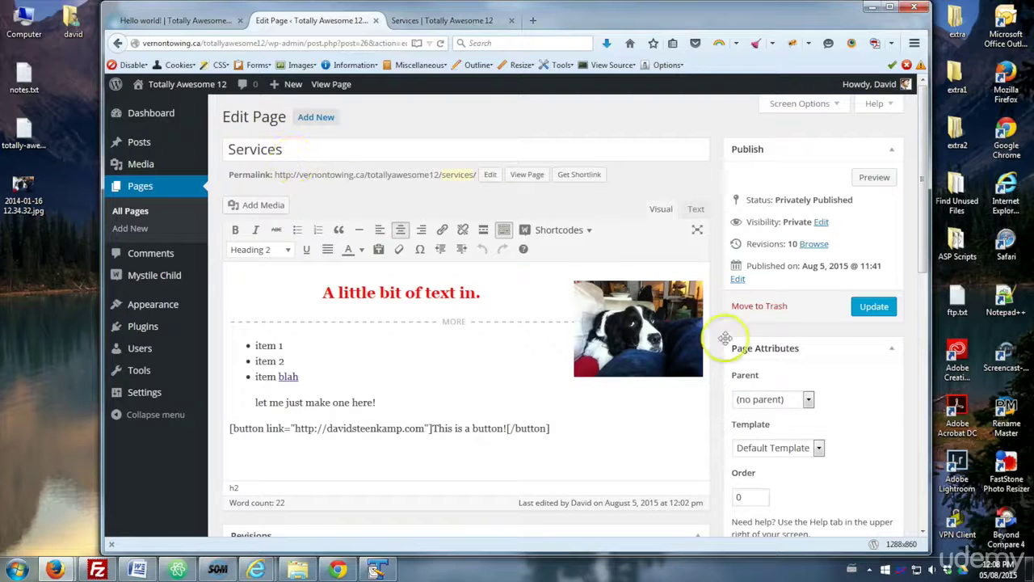
click(288, 153)
drag(291, 152, 216, 152)
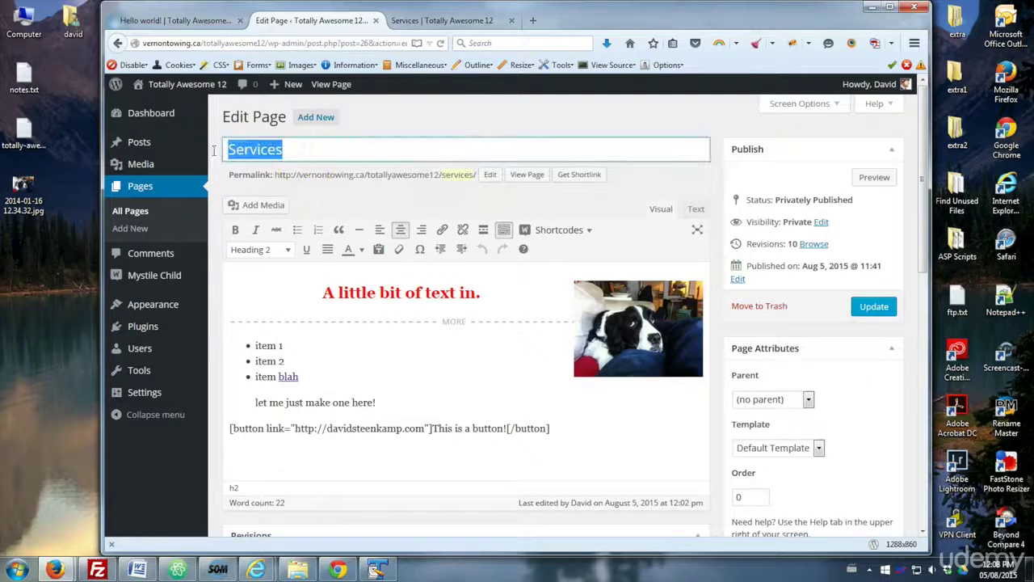
click(884, 407)
scroll(884, 408, down, 2)
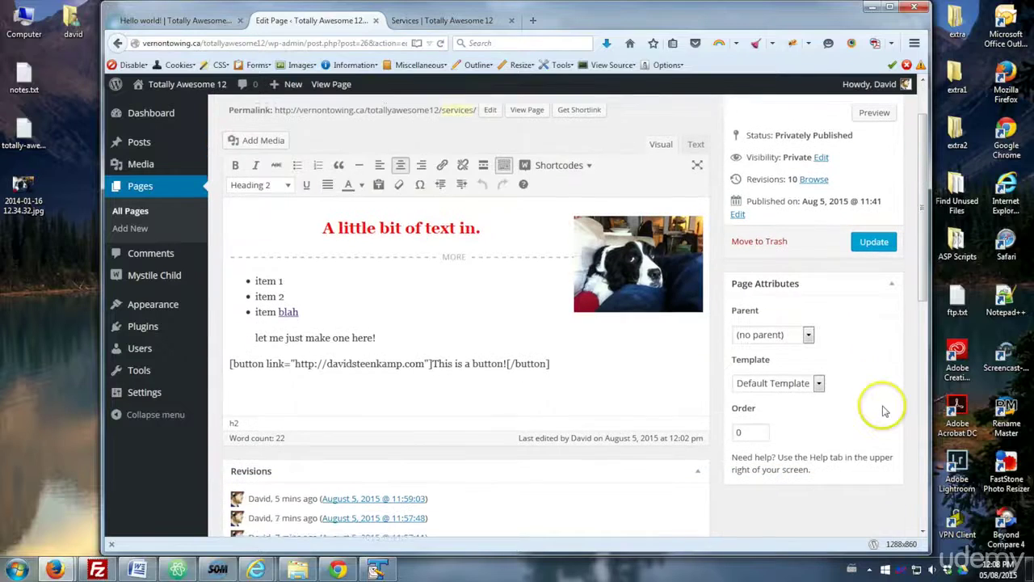
click(809, 332)
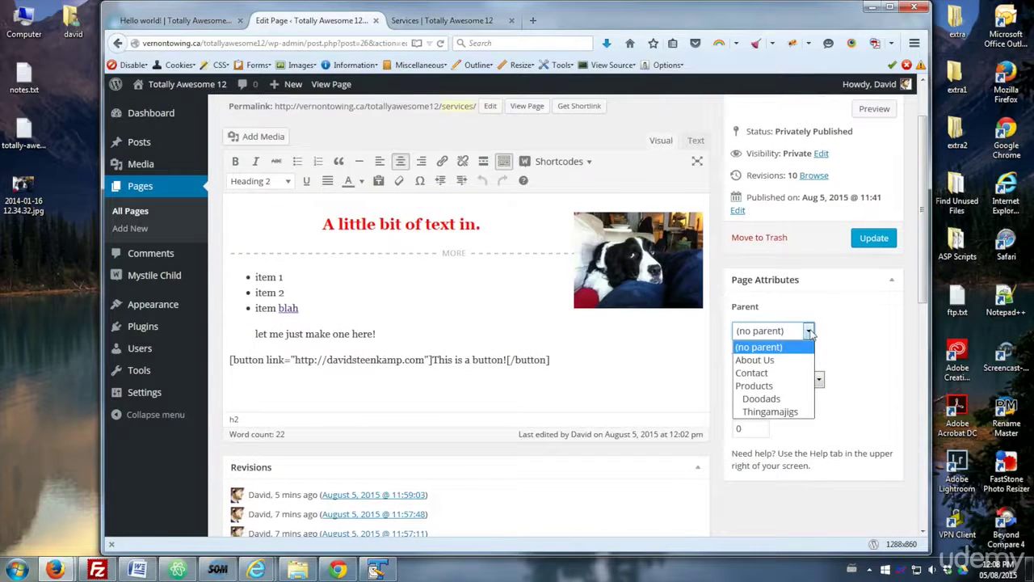
click(773, 364)
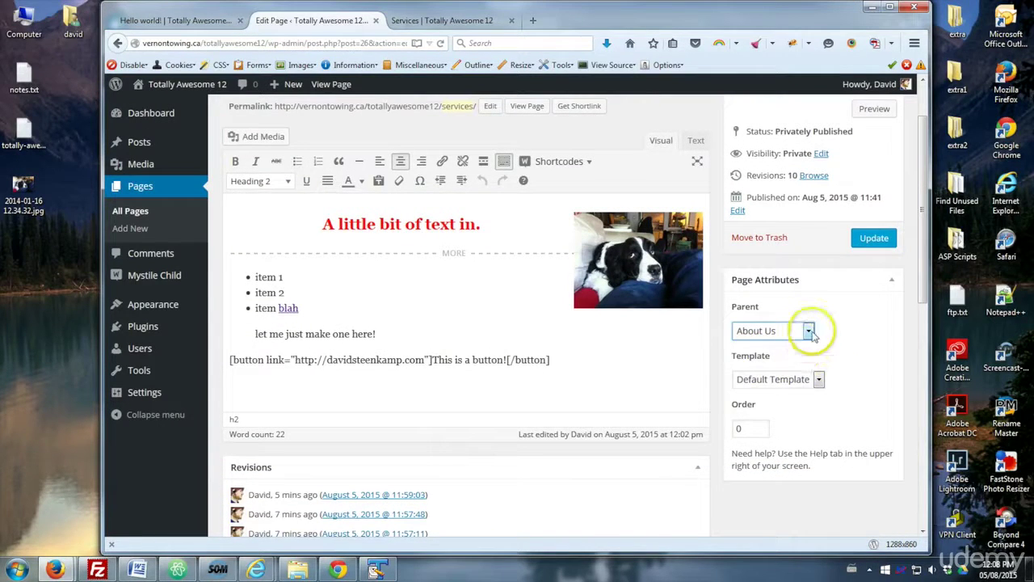
scroll(819, 347, up, 1)
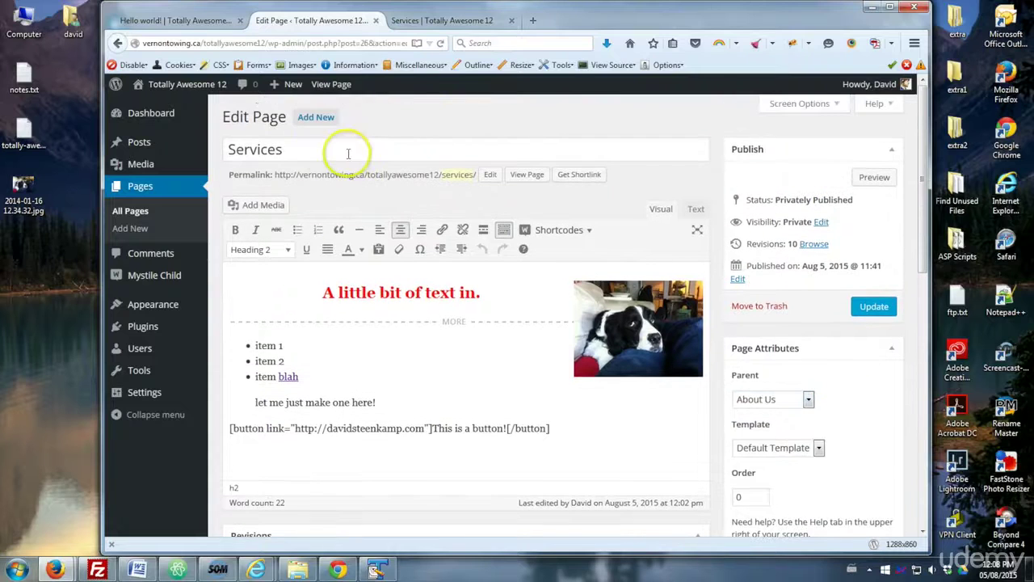
Set the Services page's parent back to (no parent) in the page attributes
scroll(884, 412, down, 1)
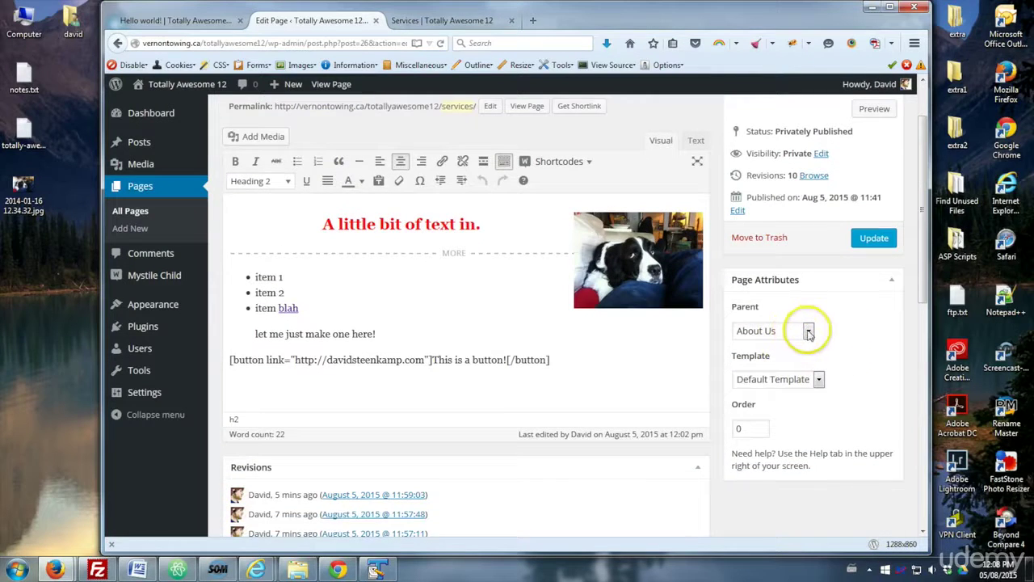
click(808, 332)
click(768, 342)
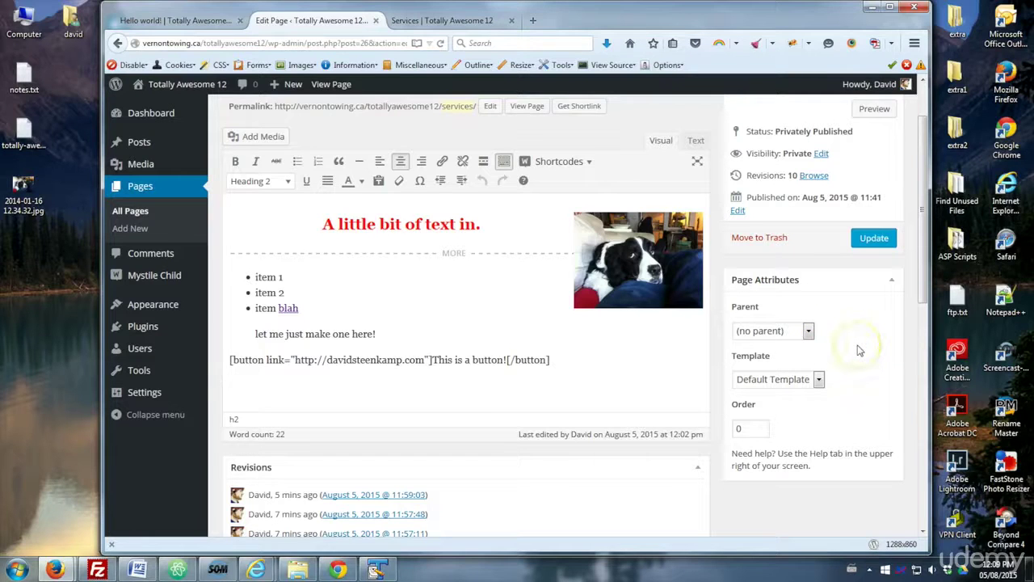
Review the available page templates, set the Services page's template to Blog, and update the page
scroll(854, 348, down, 3)
scroll(851, 346, up, 1)
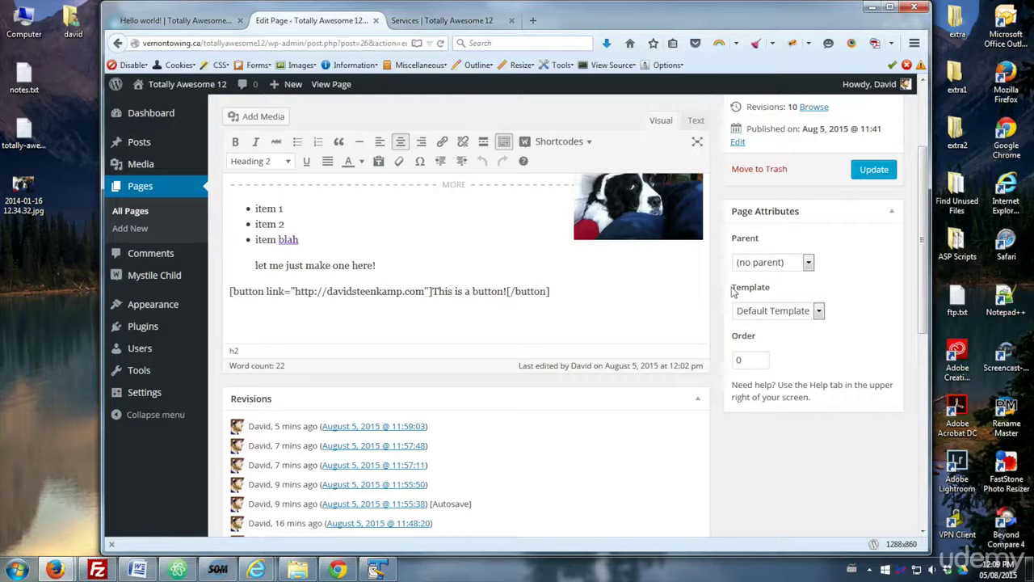
click(763, 287)
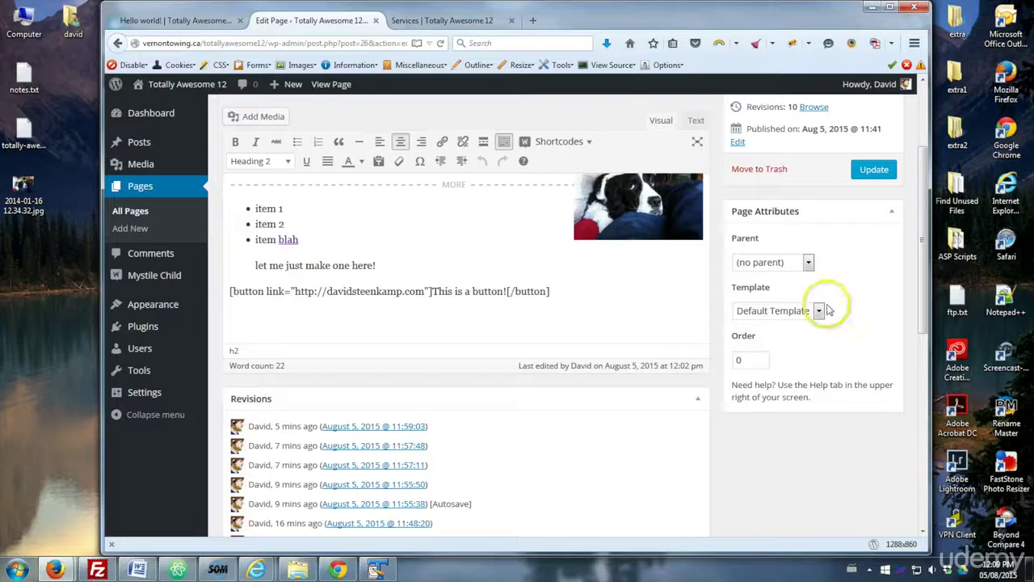
click(818, 310)
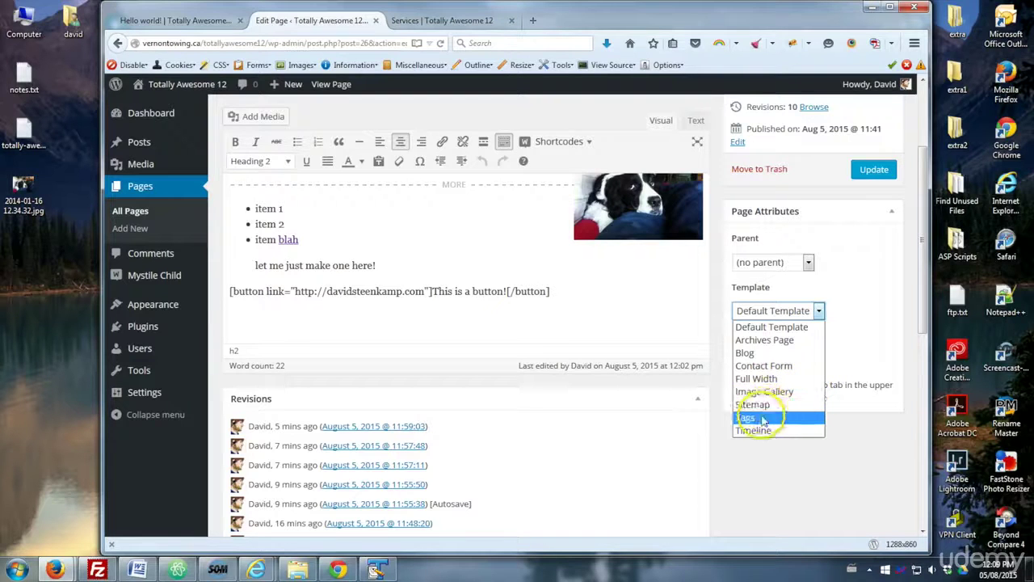
click(859, 353)
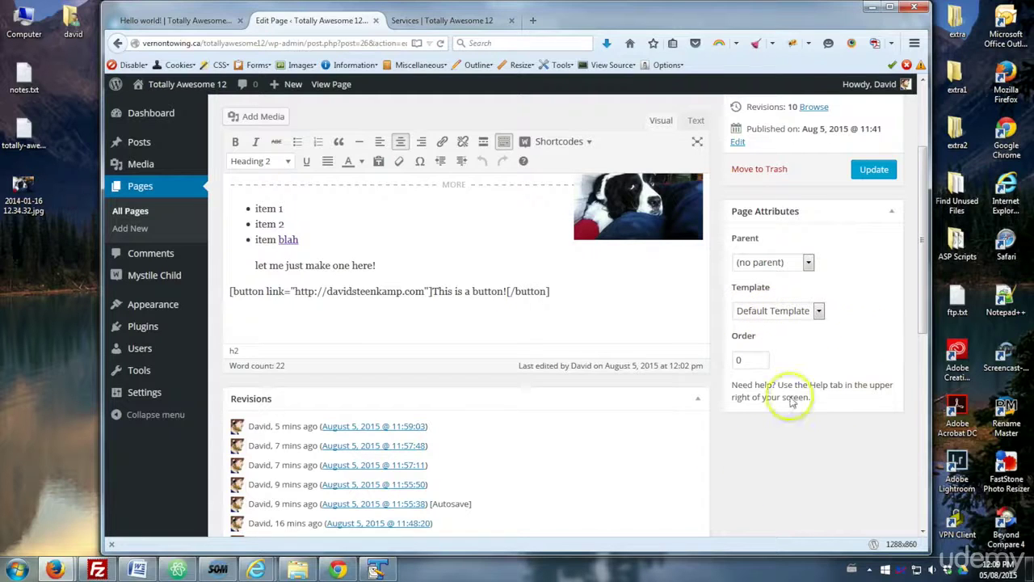
click(819, 311)
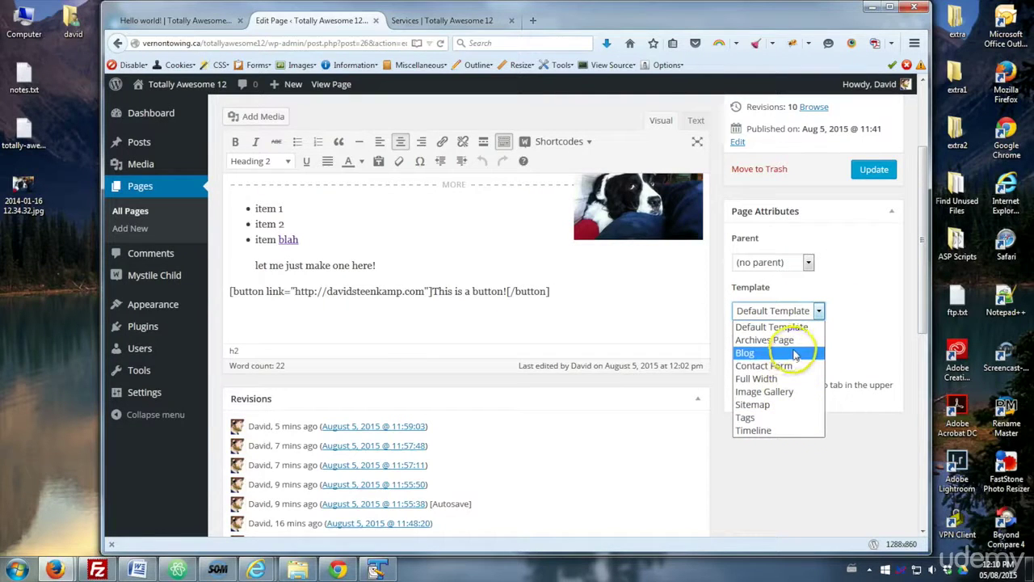
click(757, 356)
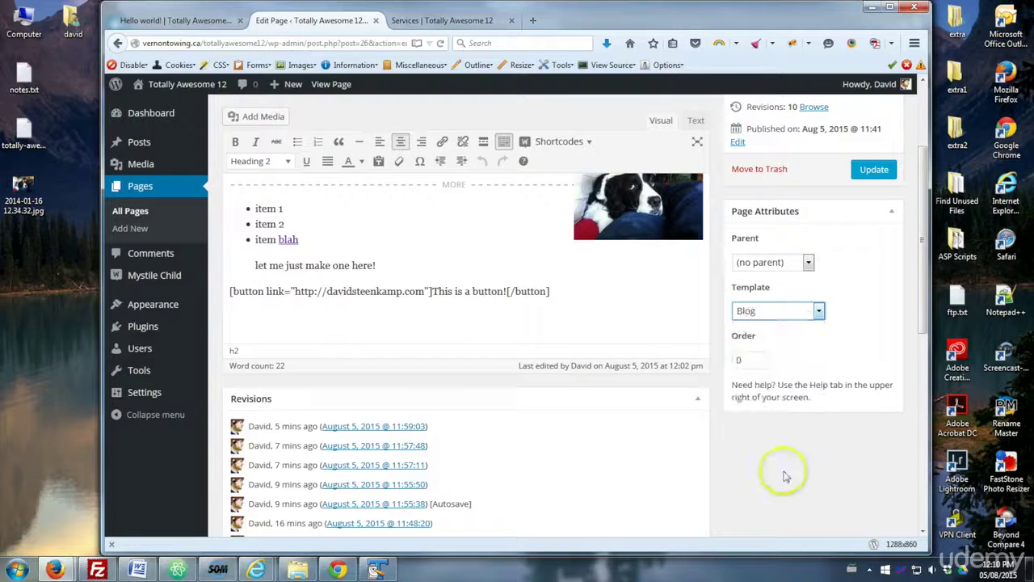
click(870, 171)
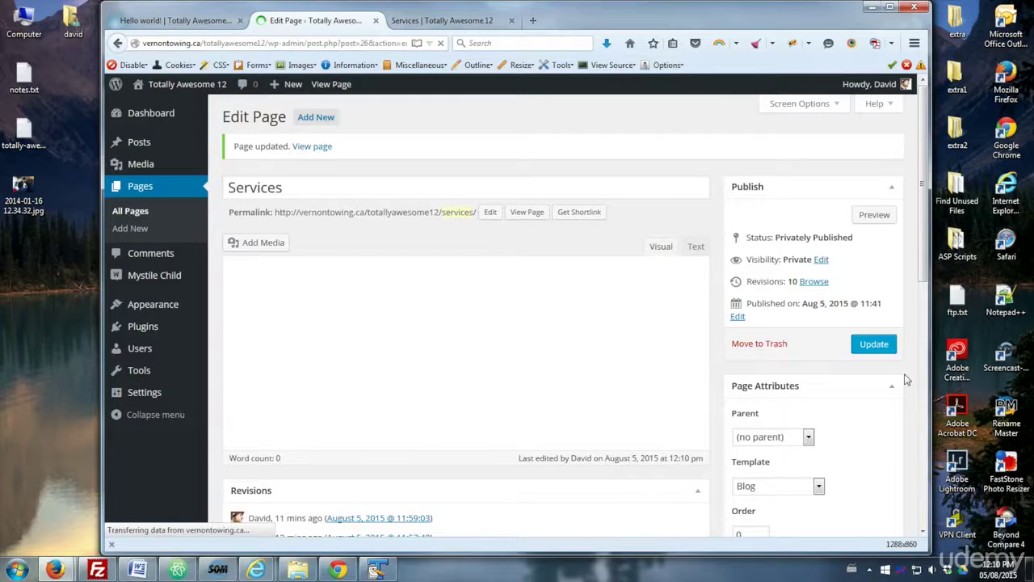
Look over the page editor's screen options and close them without changing anything
scroll(921, 355, down, 5)
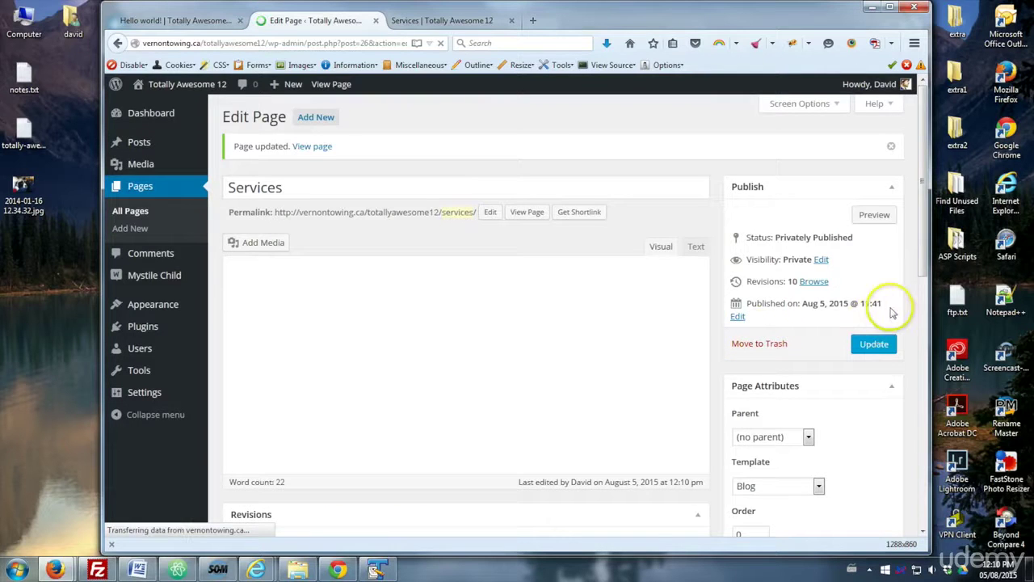
click(924, 303)
drag(924, 303, 926, 89)
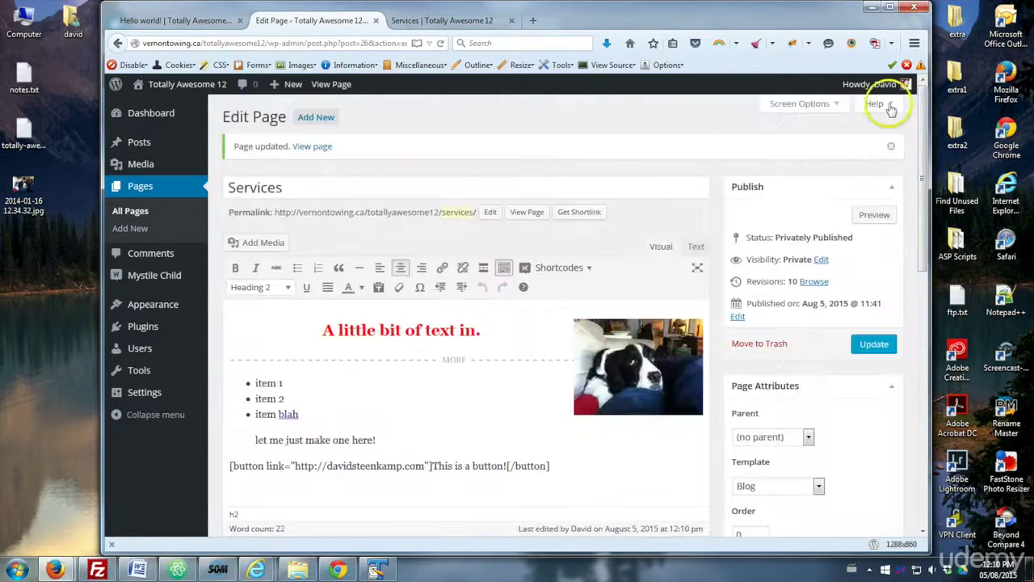
click(808, 104)
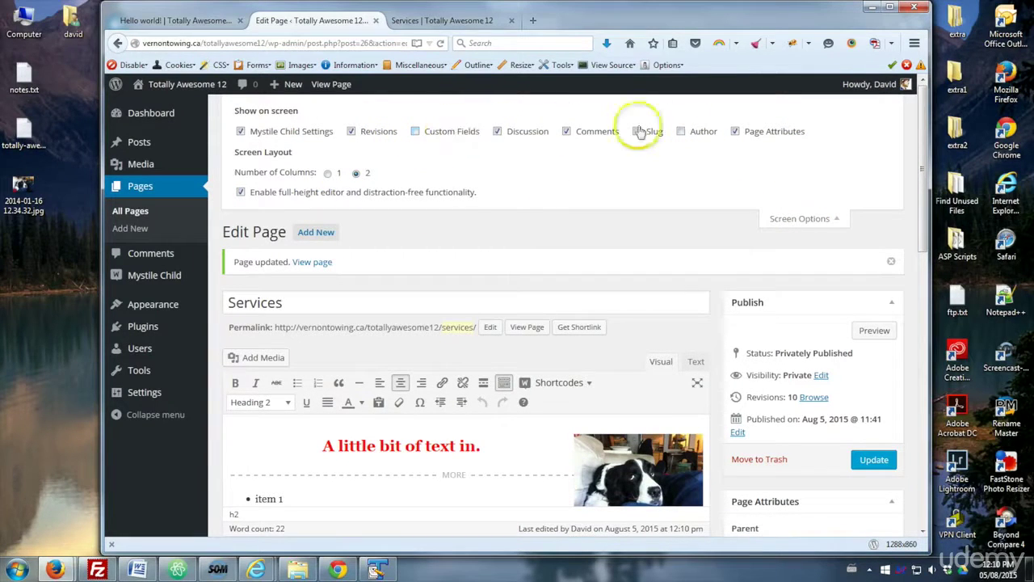
click(808, 220)
Read the built-in help on Page Attributes, covering parent, template and order, and close it again
drag(921, 203, 925, 281)
click(757, 378)
double_click(749, 378)
drag(924, 295, 931, 204)
click(879, 105)
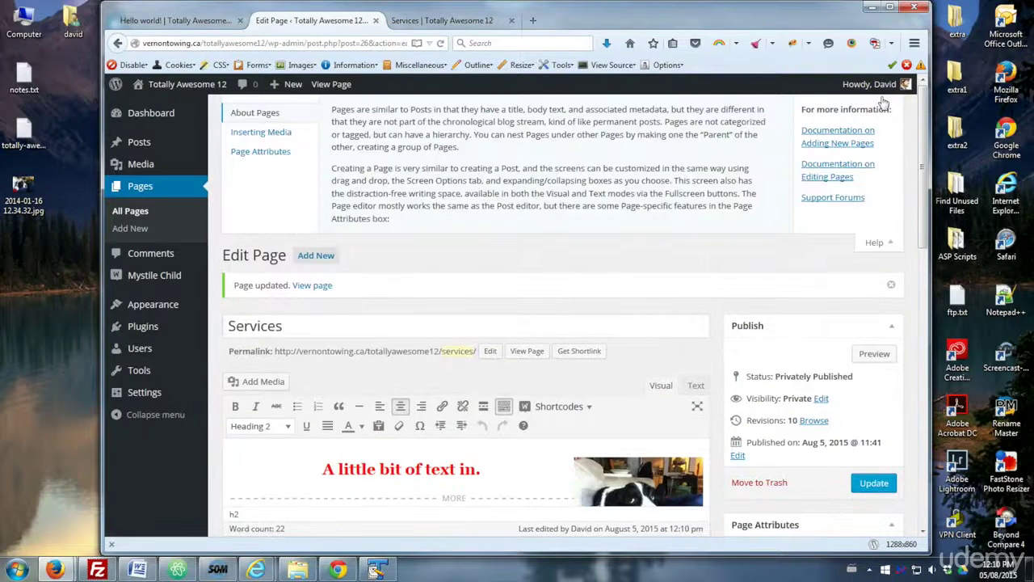
click(268, 156)
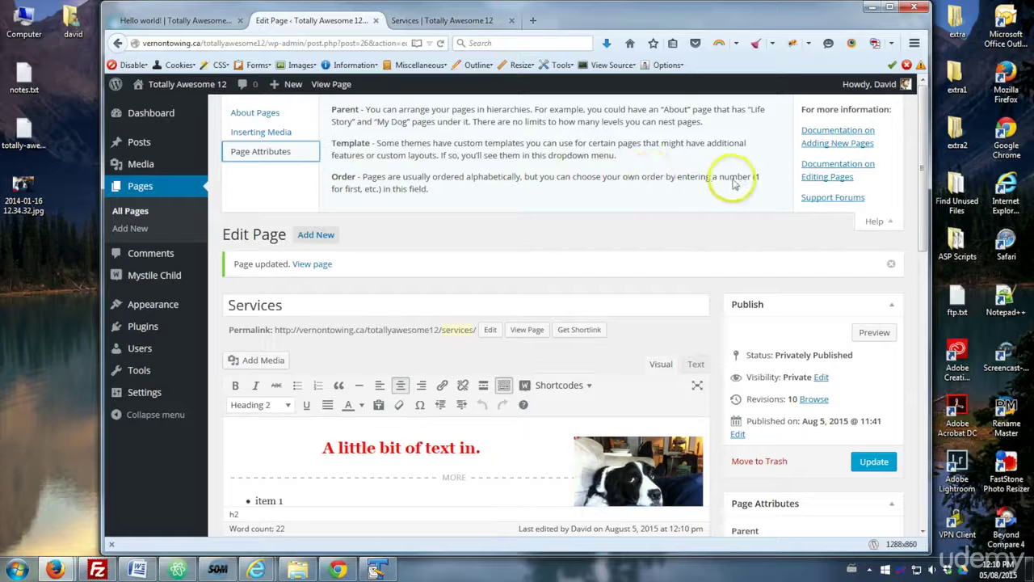
click(878, 222)
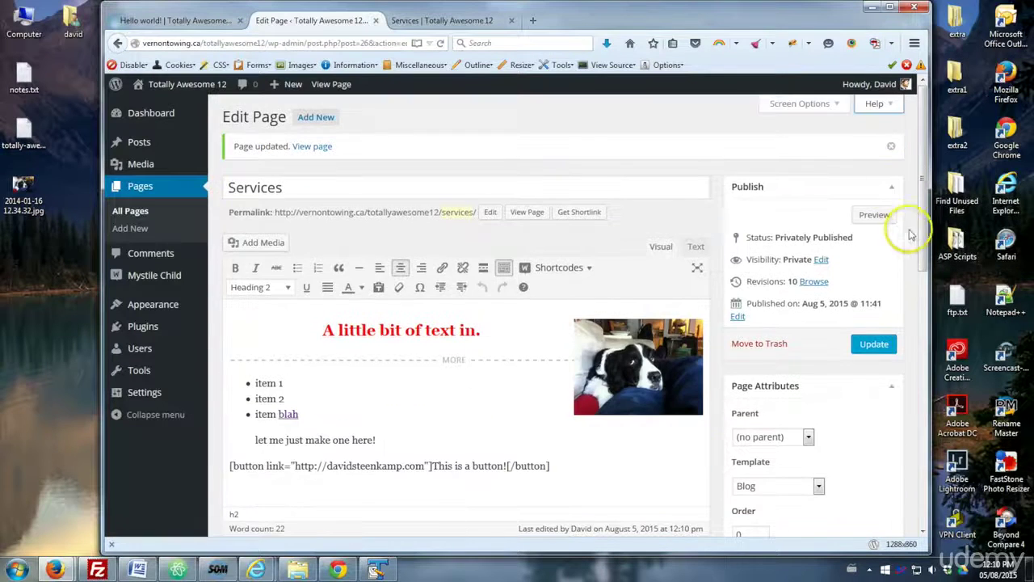
Examine the Order field in the page attributes without changing its value
scroll(905, 226, down, 4)
click(740, 303)
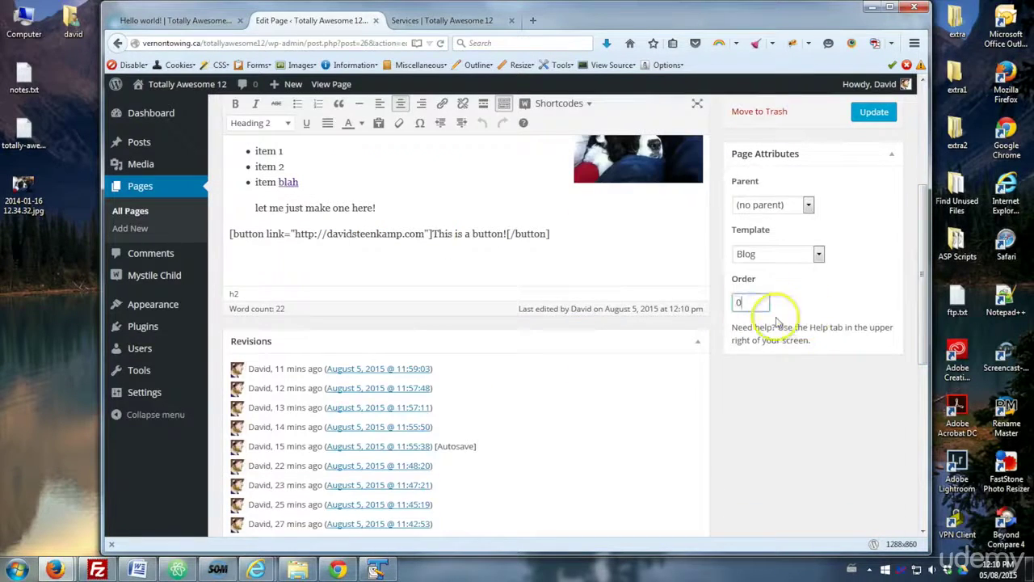
click(760, 305)
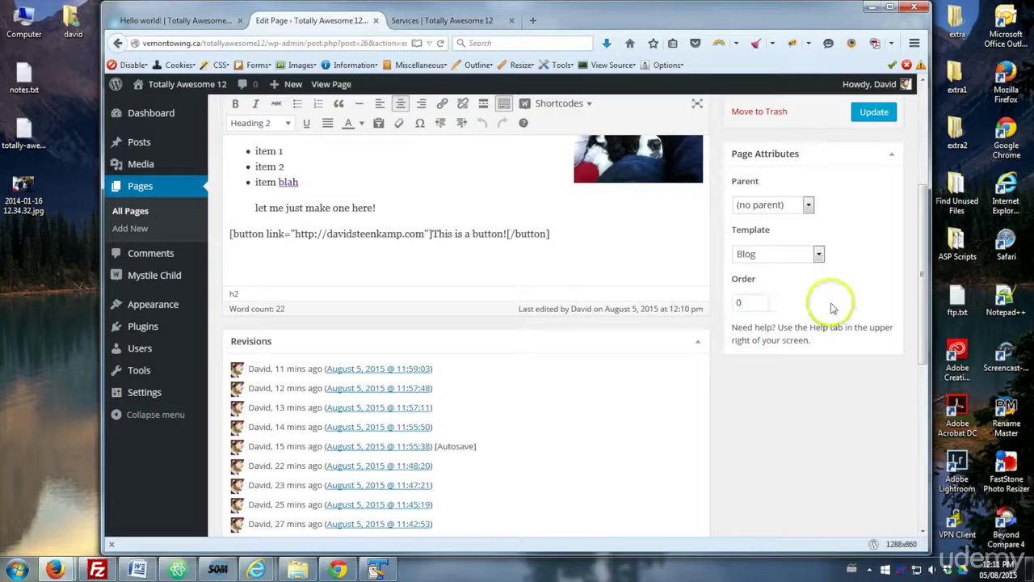
scroll(818, 416, up, 1)
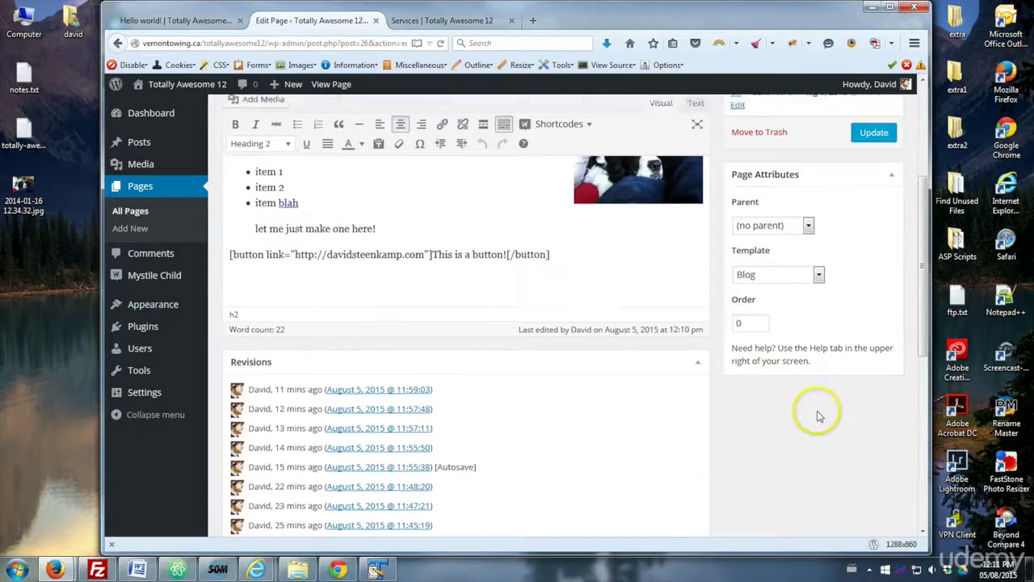
scroll(818, 416, up, 4)
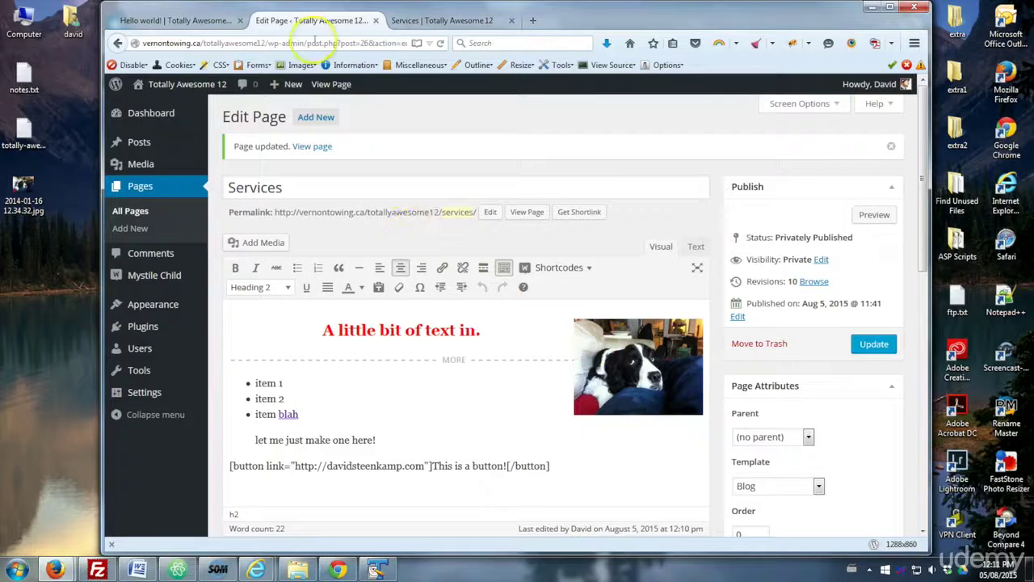
Check the navigation on the live Services page and open the site's menu editor
click(178, 20)
click(420, 21)
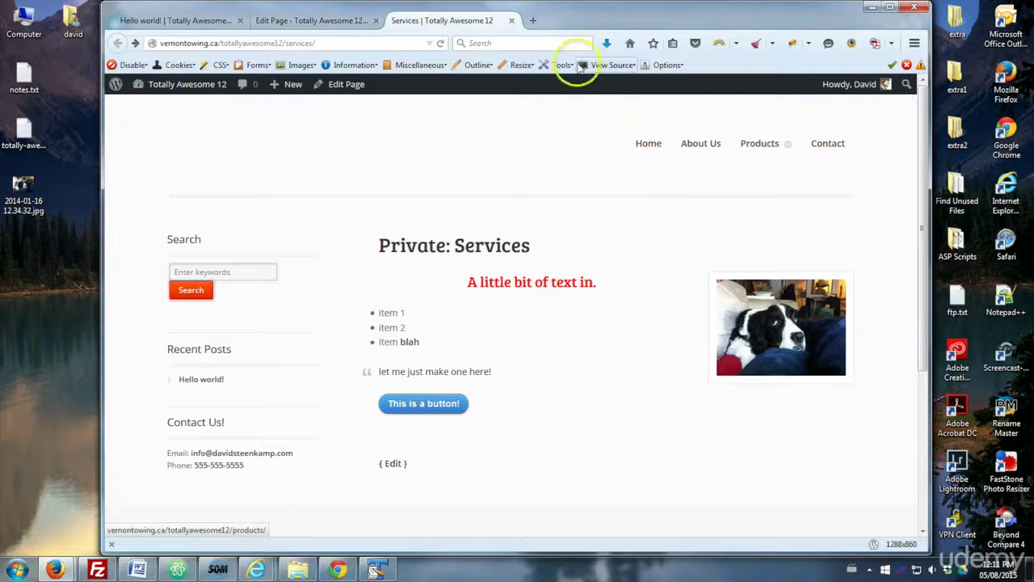
click(340, 21)
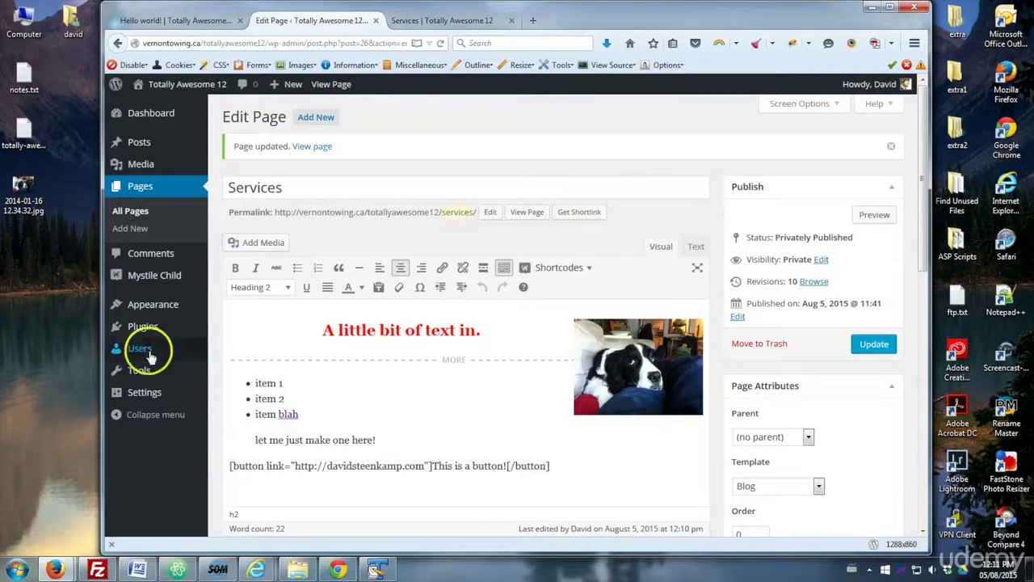
mouse_move(157, 307)
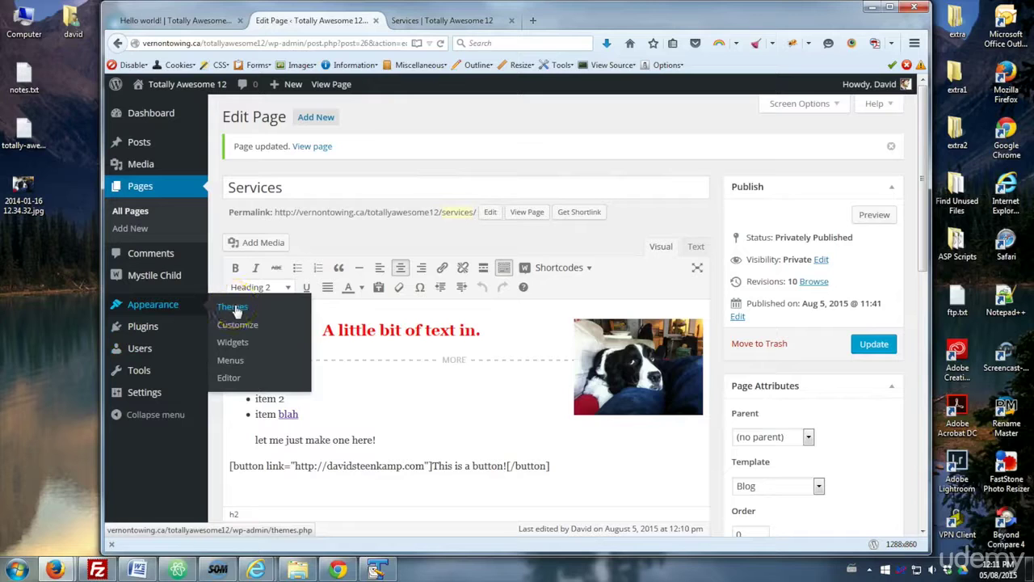
click(238, 369)
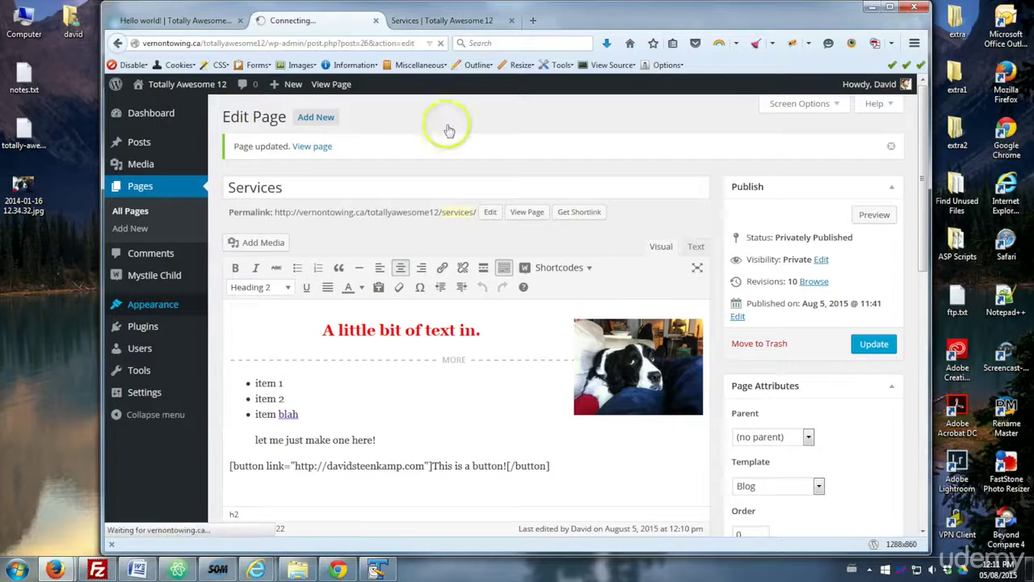
click(412, 18)
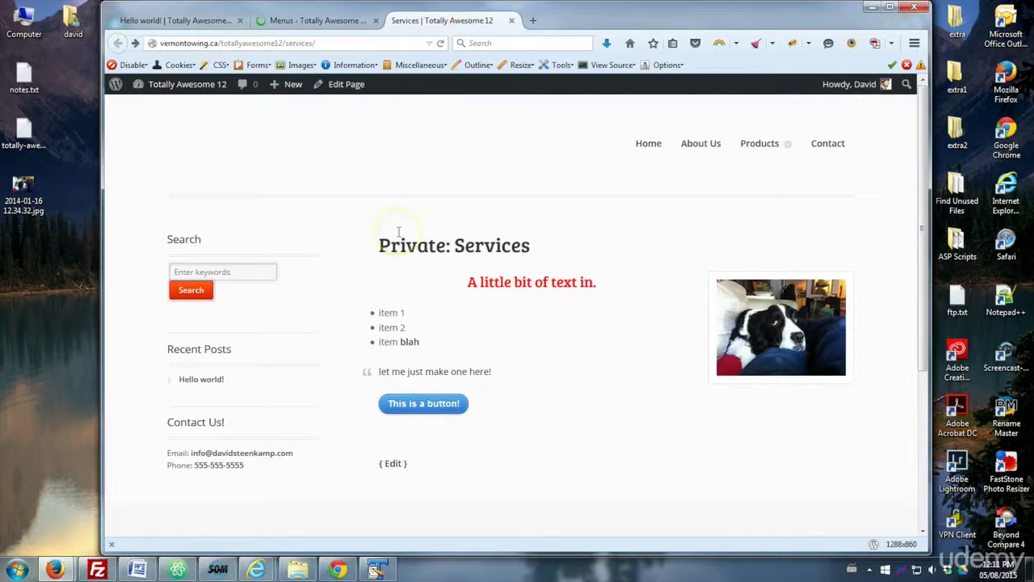
click(815, 149)
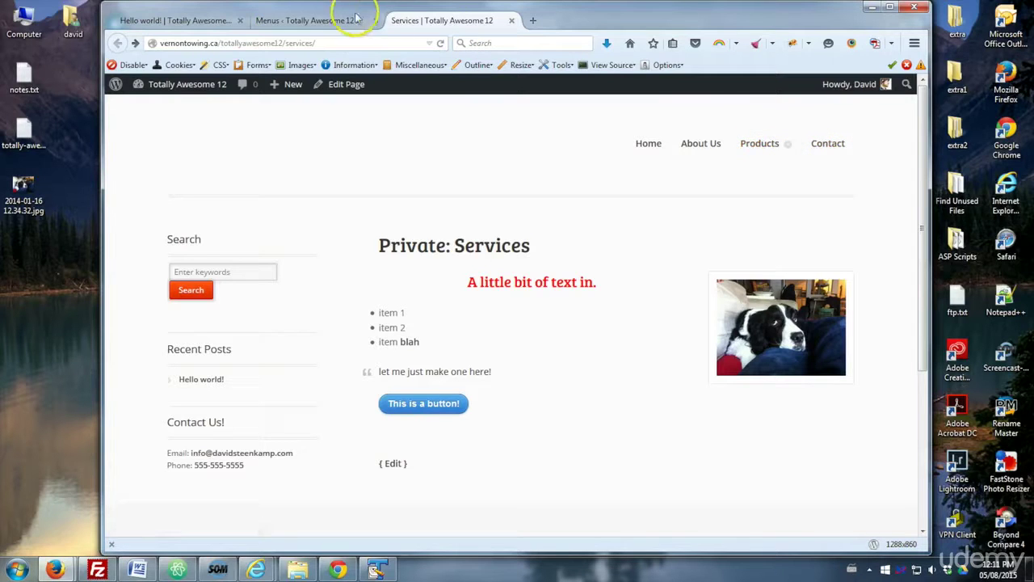
click(327, 22)
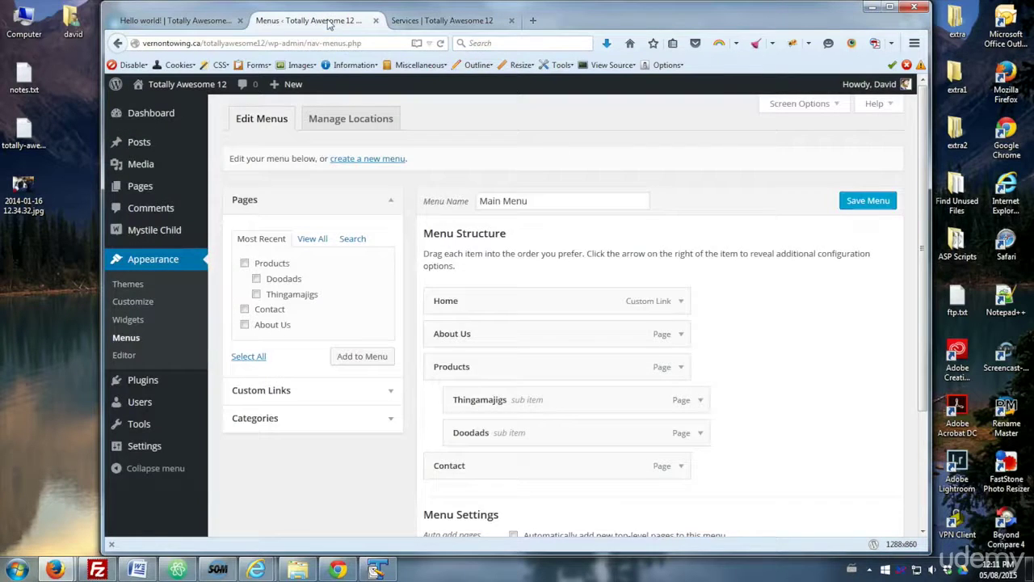
List all pages that can be added to the Main Menu and check for the Services page
click(313, 241)
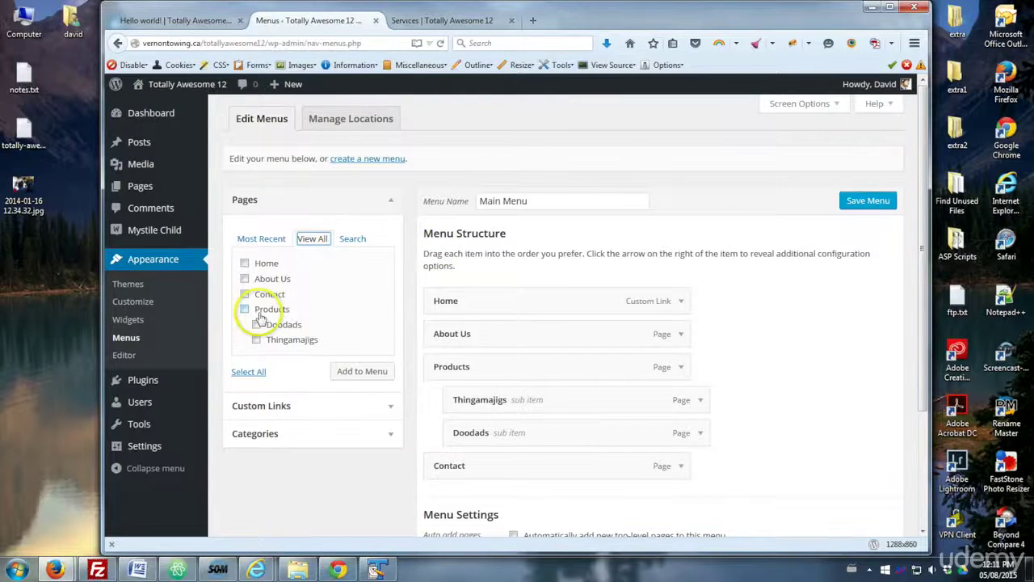
scroll(259, 319, down, 3)
scroll(258, 319, up, 3)
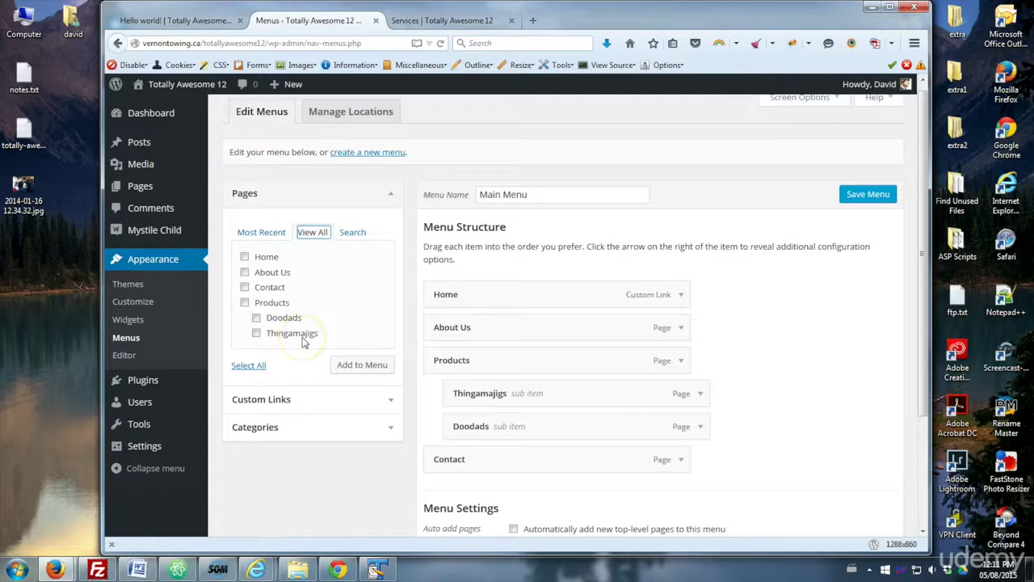
click(440, 22)
click(324, 25)
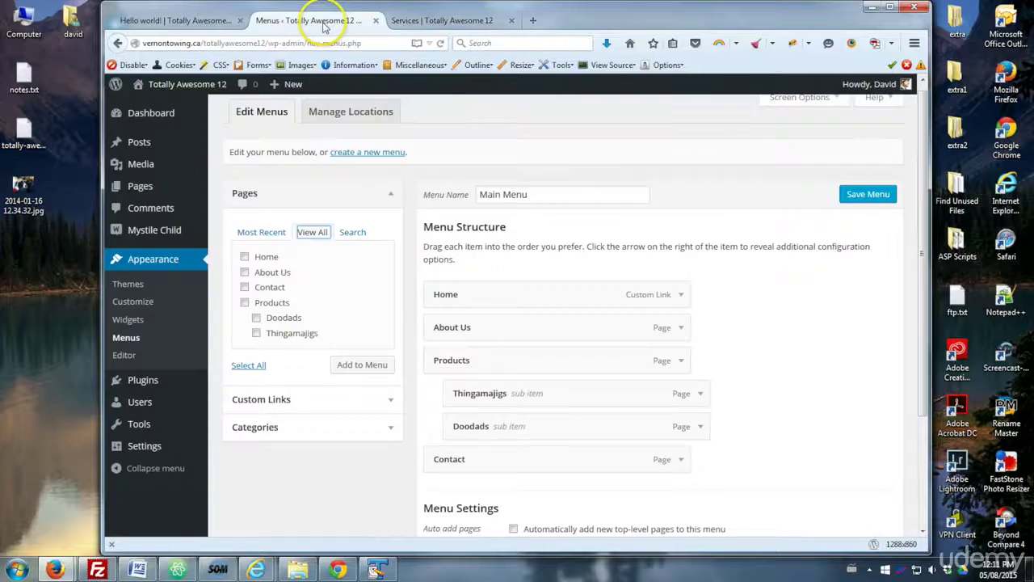
Open the list of all pages in a new browser tab and open the private Services page for editing
mouse_move(182, 186)
right_click(234, 192)
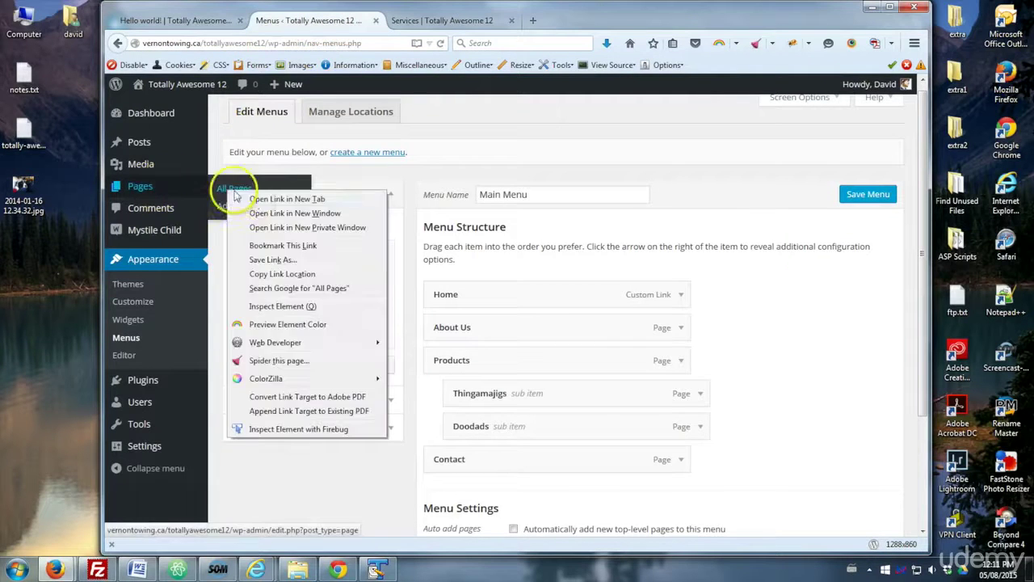
click(243, 199)
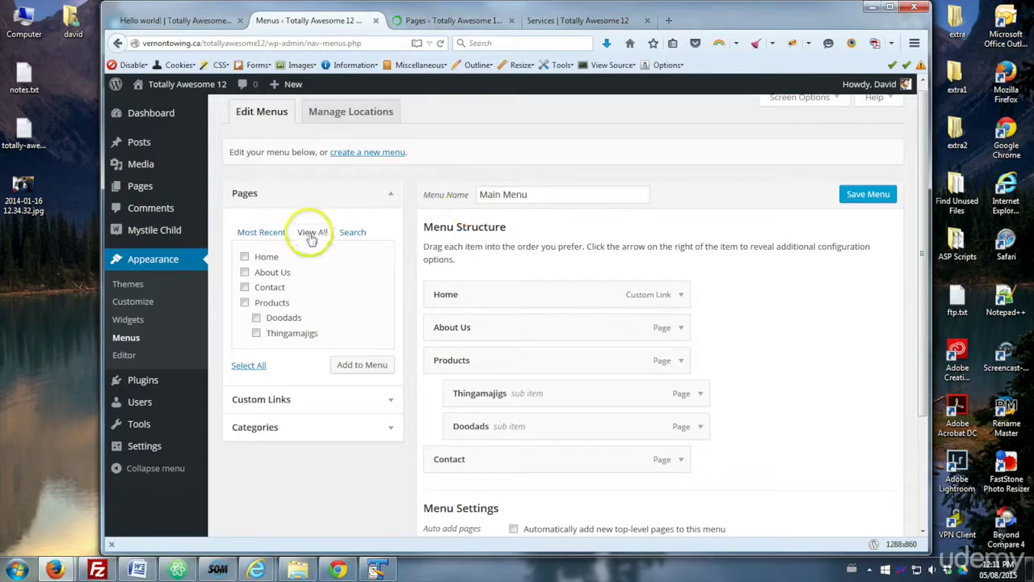
click(422, 23)
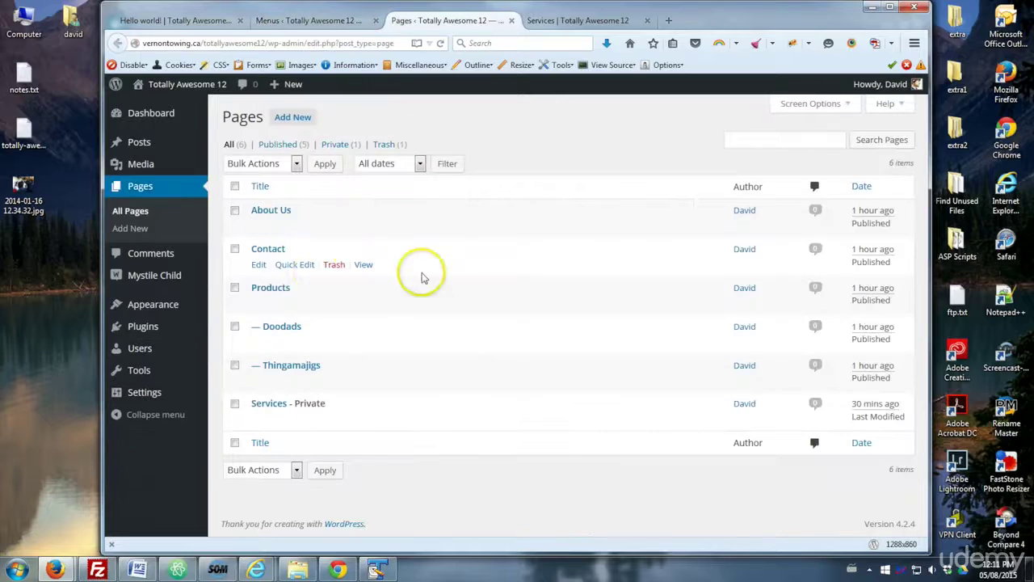
click(258, 420)
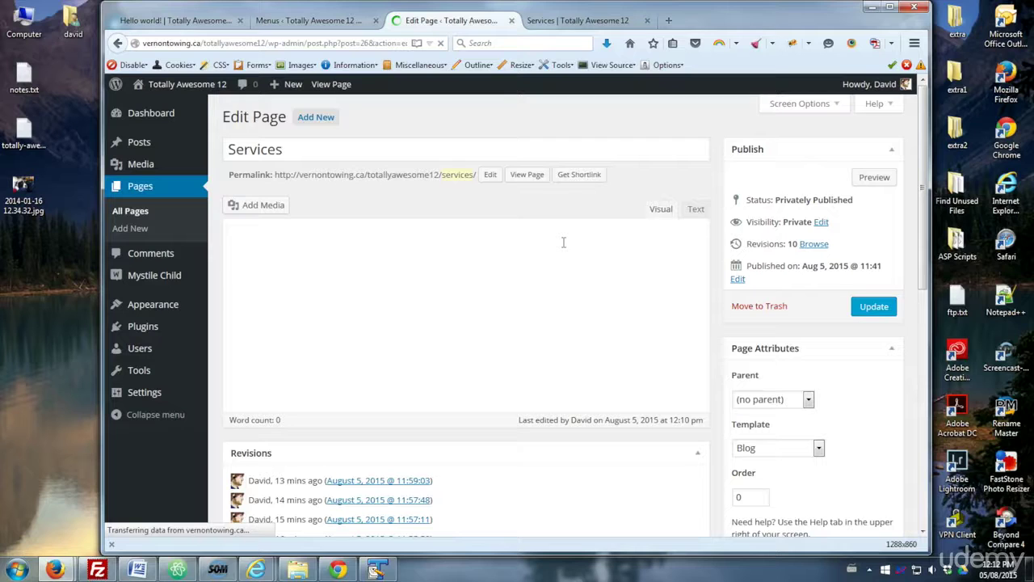
Change the Services page's visibility from private to Public and update the page
click(823, 225)
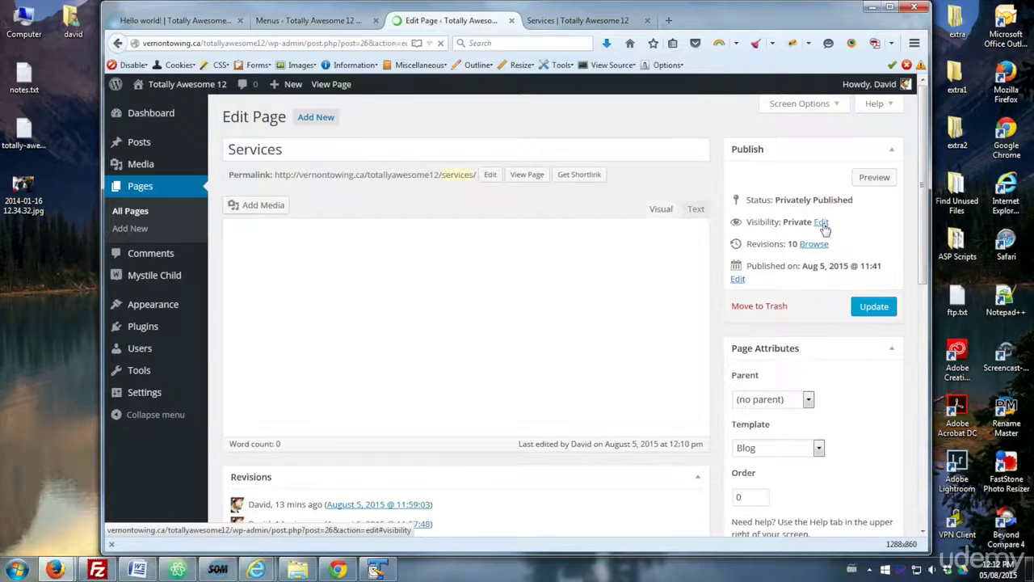
click(821, 222)
click(735, 231)
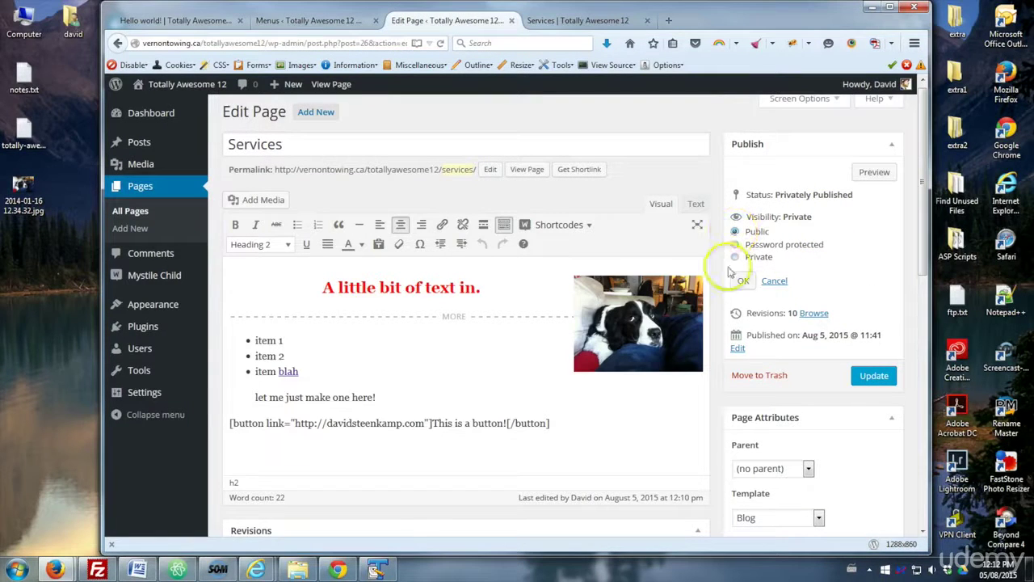
click(744, 281)
click(874, 300)
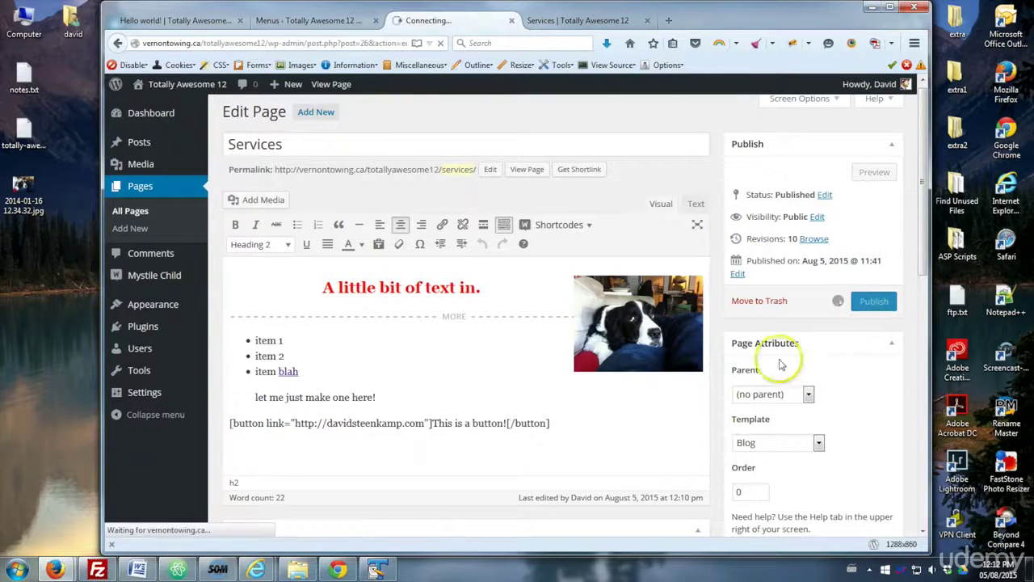
Reload the menu editor, list all available pages and add the Services page to the Main Menu
click(328, 21)
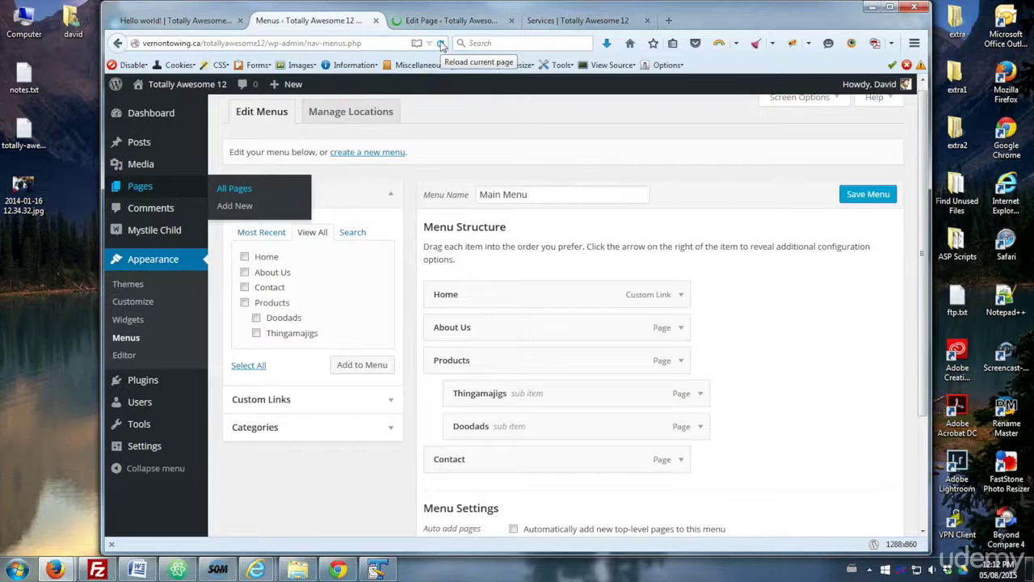
click(454, 157)
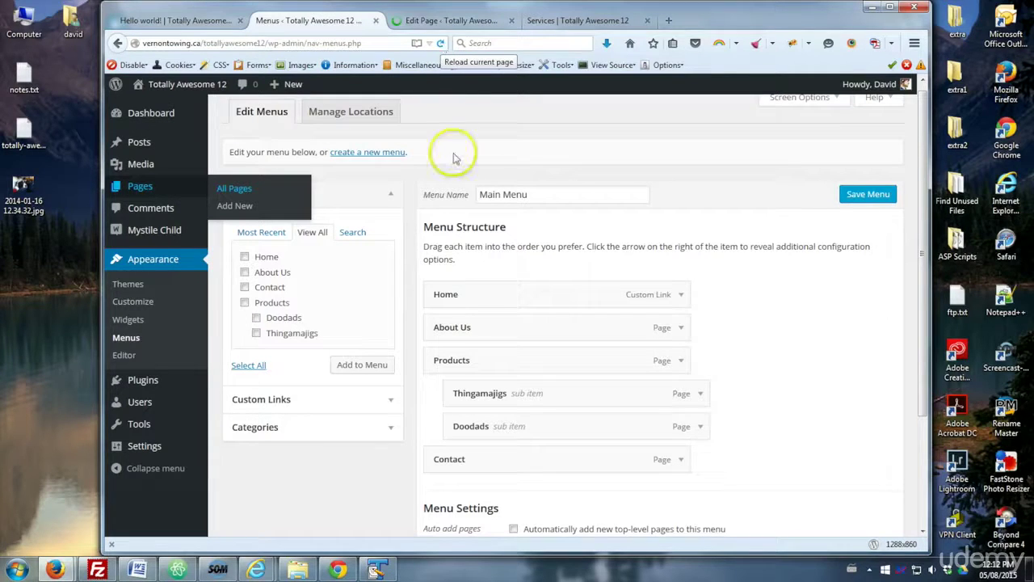
key(F5)
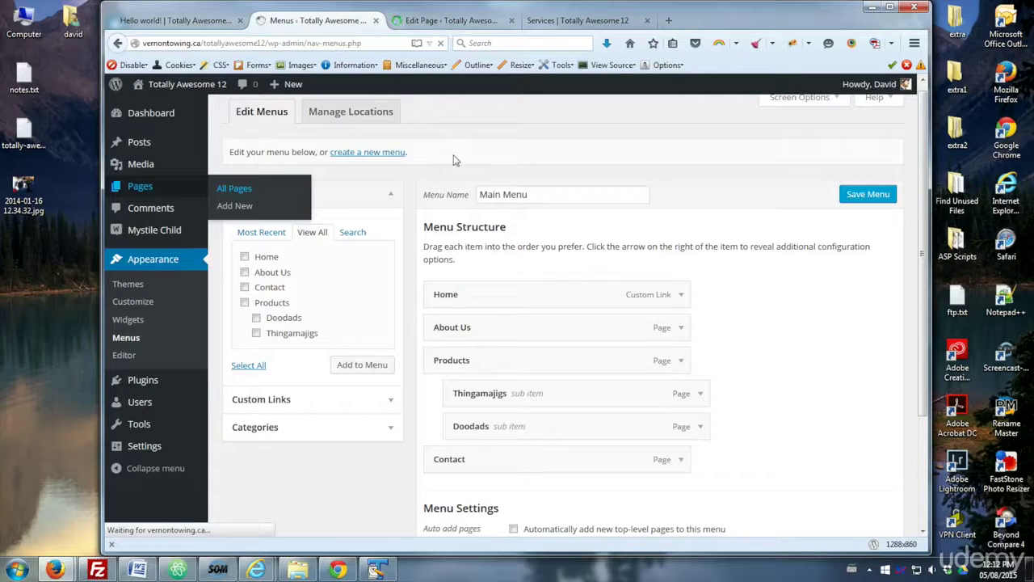
click(445, 158)
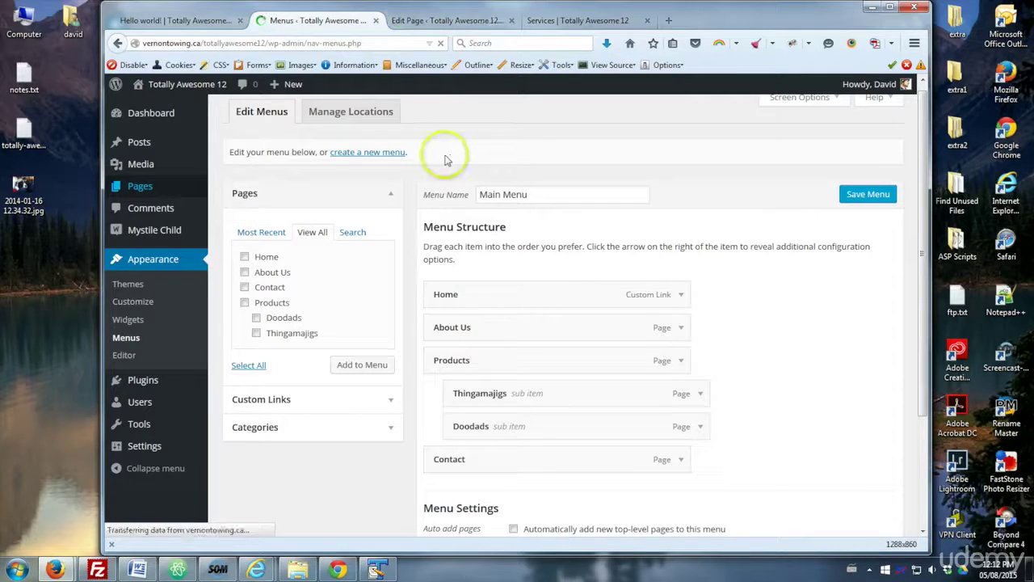
click(414, 181)
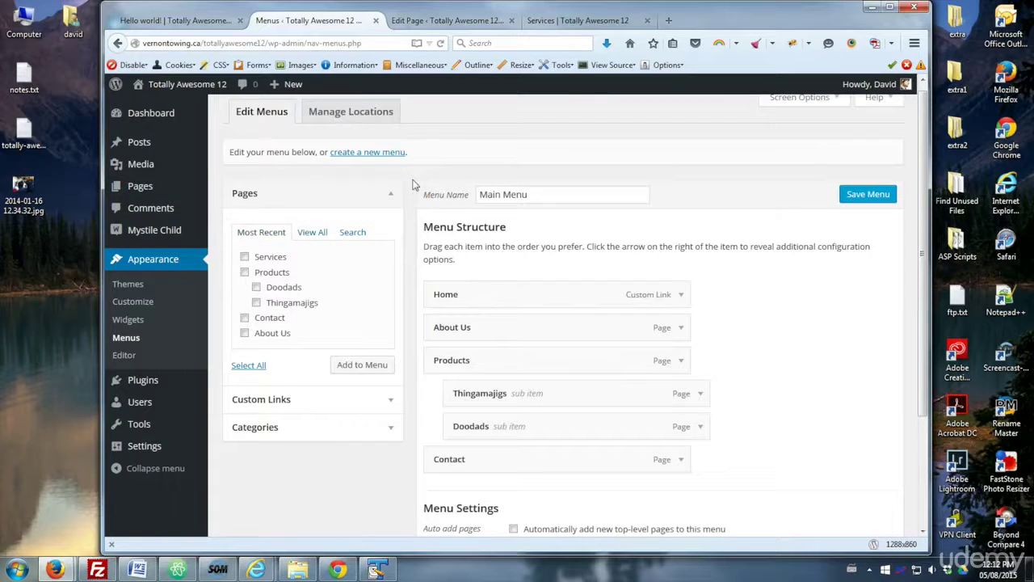
click(312, 239)
click(244, 348)
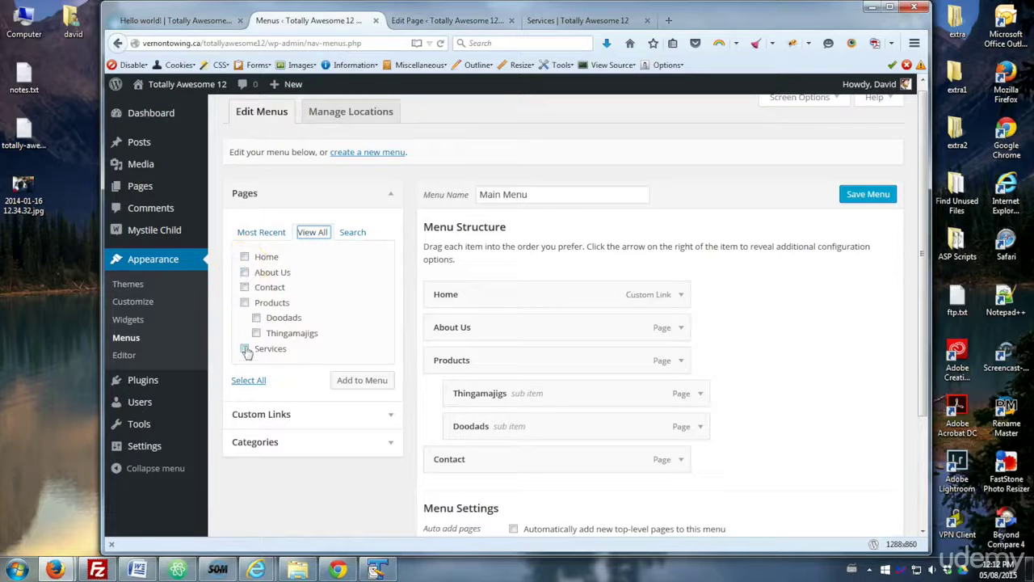
click(364, 381)
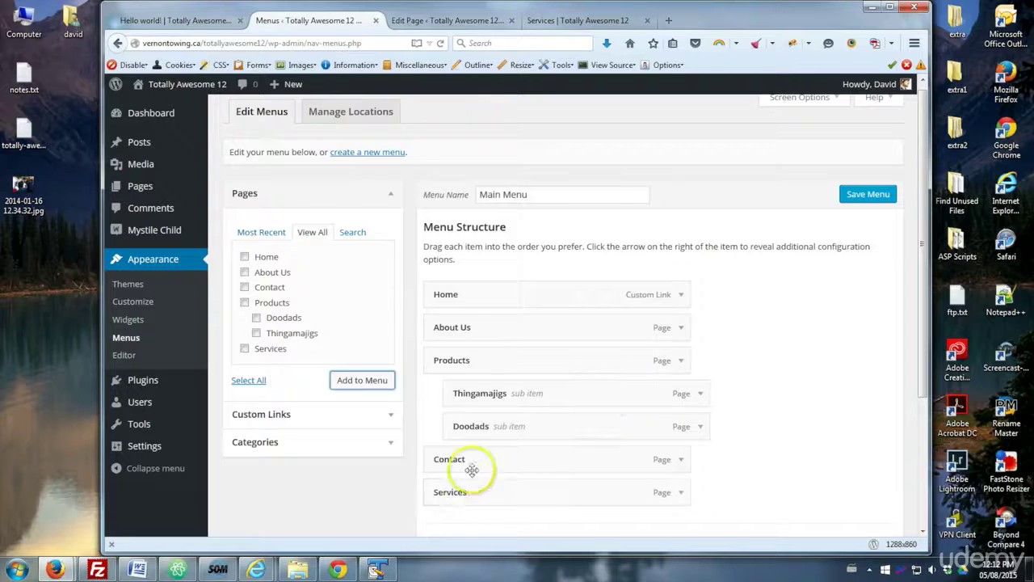
Move the Services item between About Us and Products in the menu structure and save the menu
drag(471, 493, 450, 361)
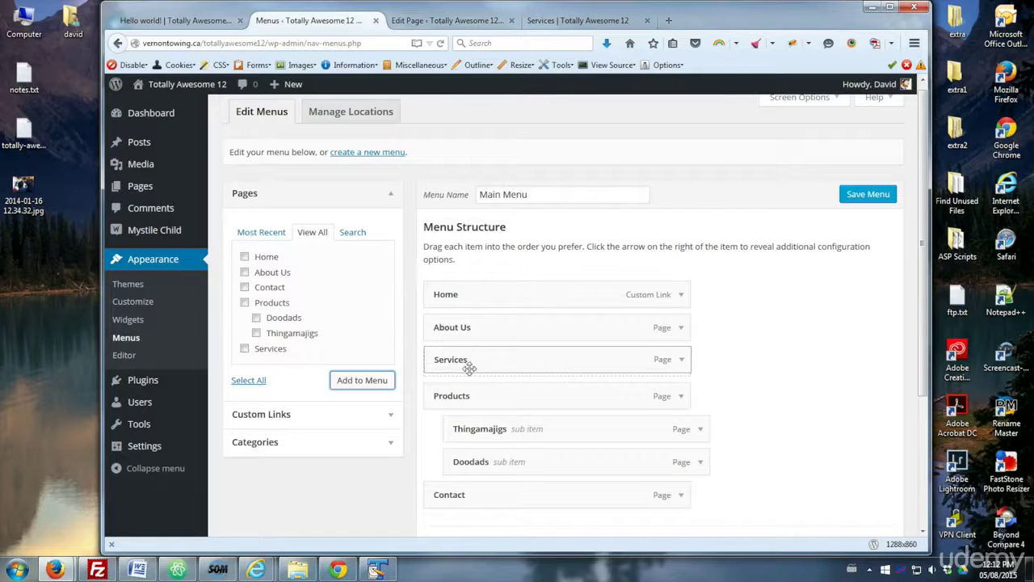
scroll(757, 366, down, 3)
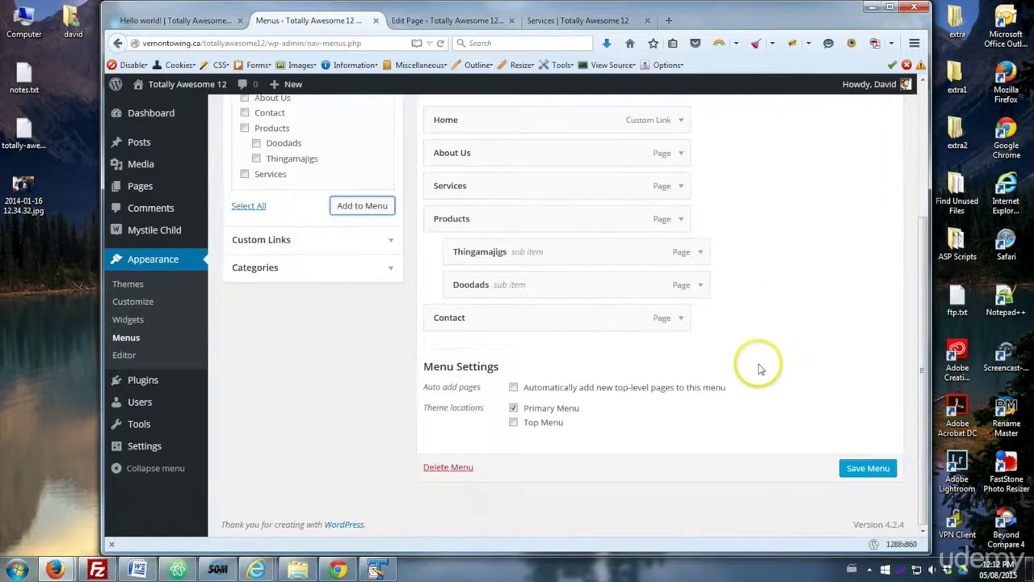
click(862, 467)
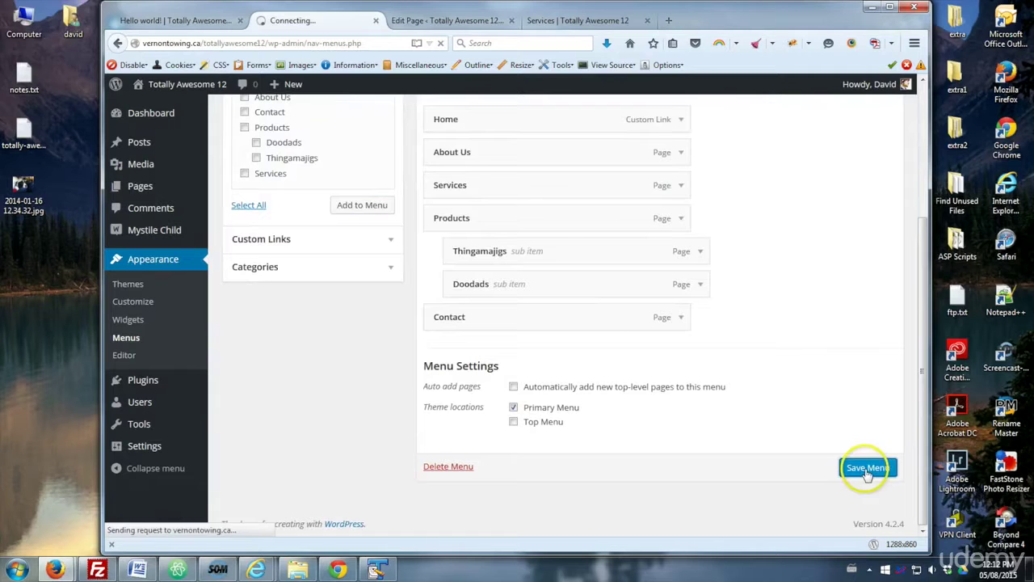
Close the page editor's tab, reload the live Services page and test the Services link in its navigation
click(466, 24)
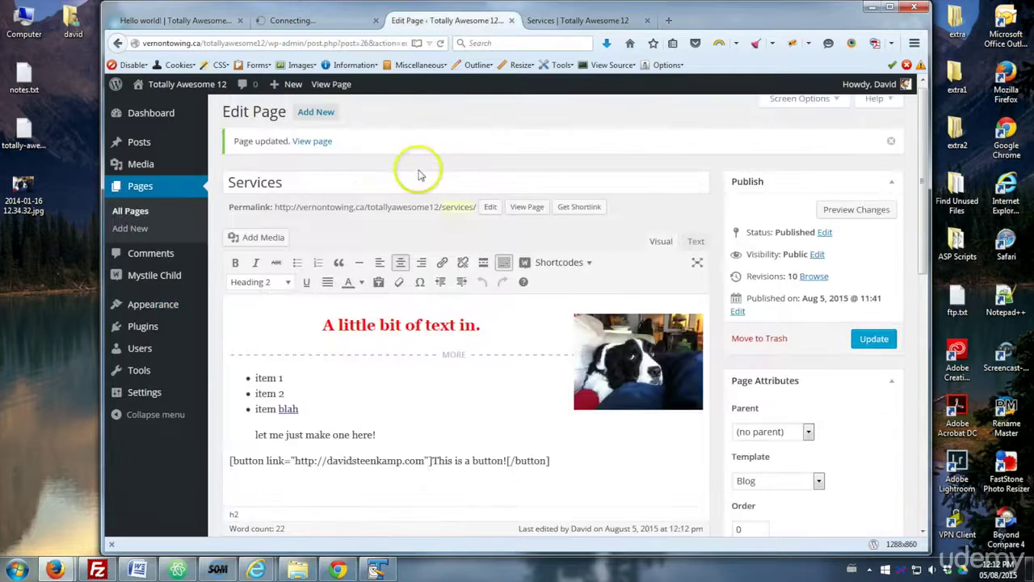
click(511, 20)
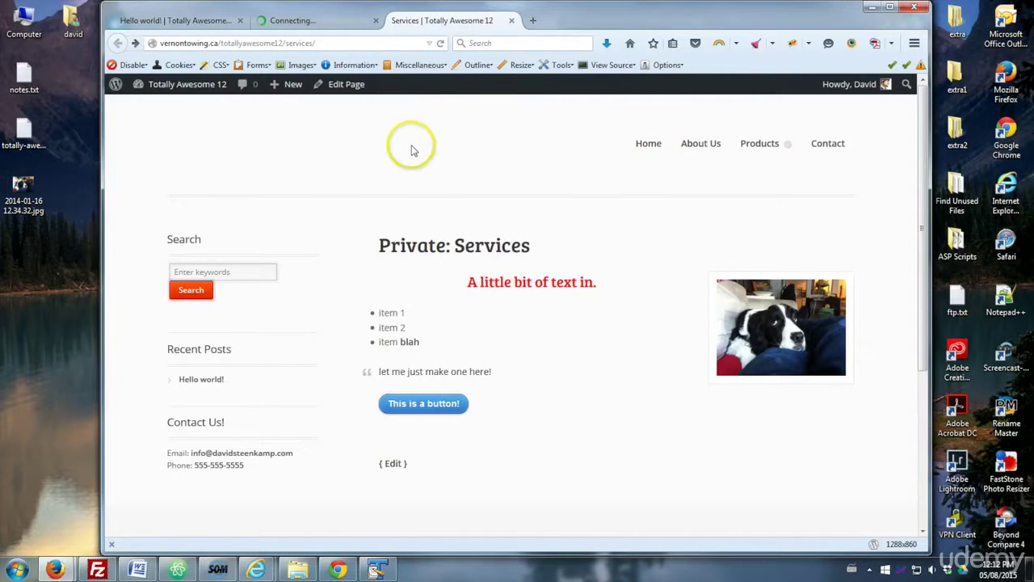
click(441, 43)
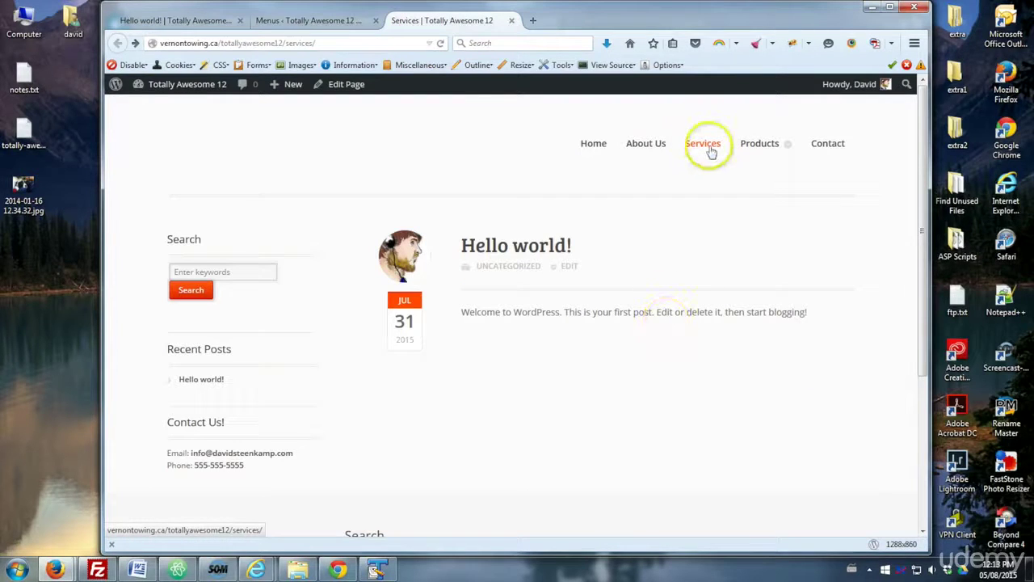
click(708, 152)
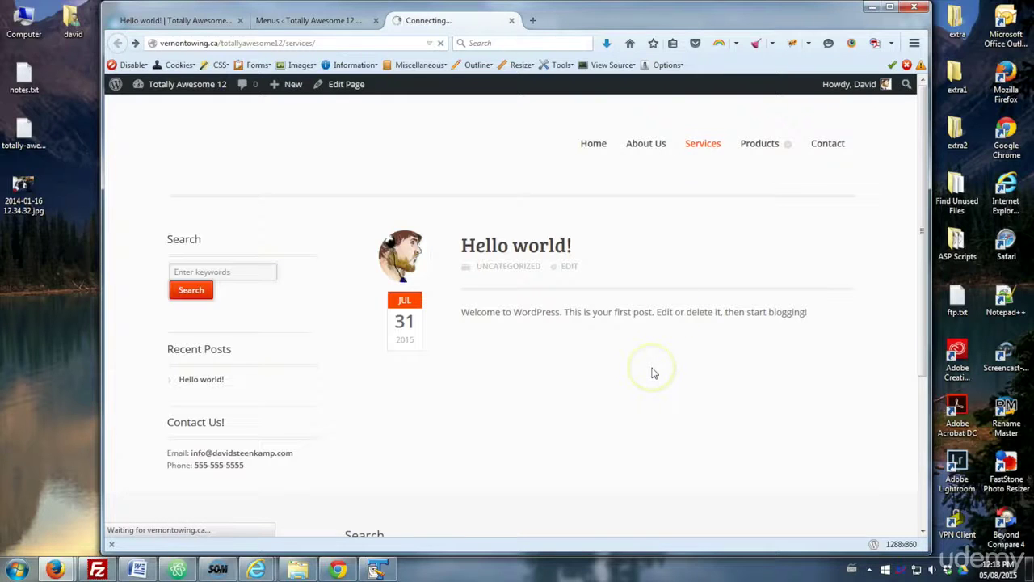
Open the list of all pages, check the live Services page's content and open the Services page for editing
click(303, 22)
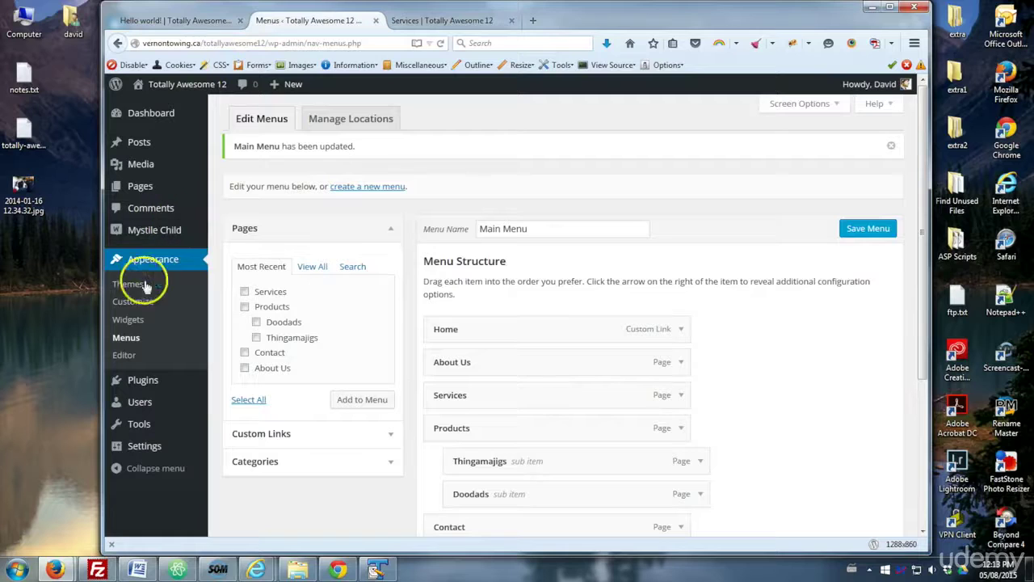
click(239, 186)
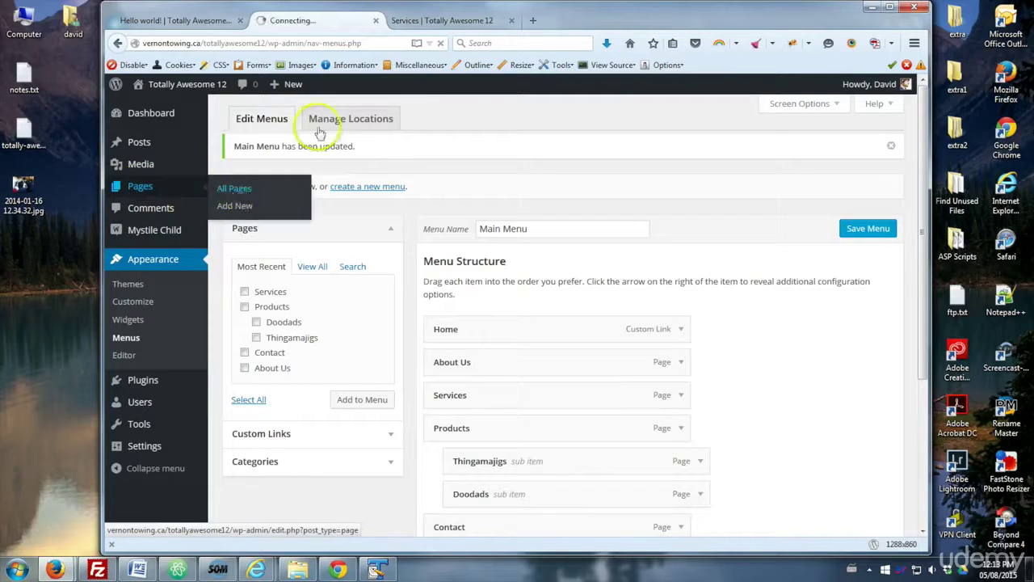
click(424, 21)
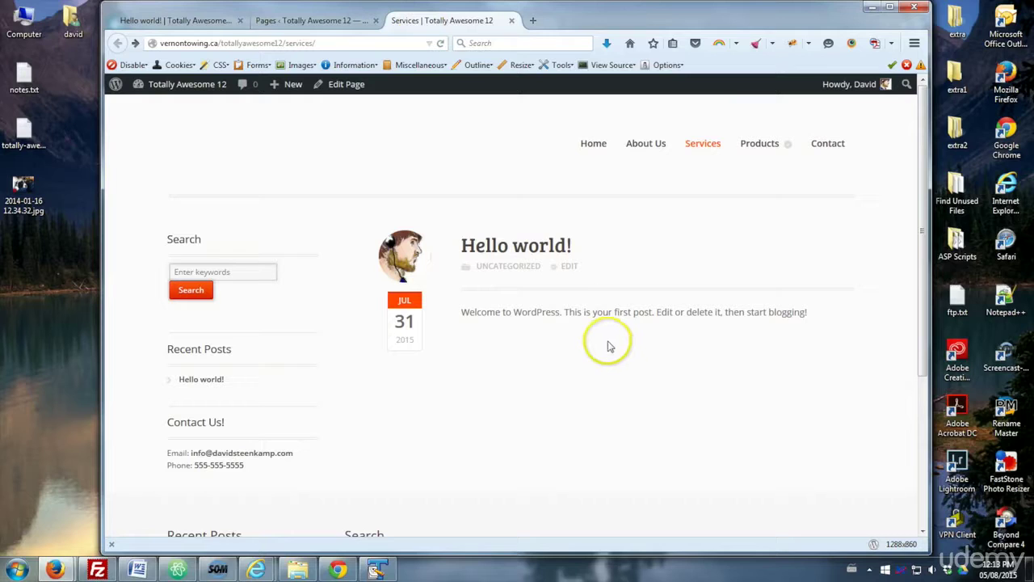
click(321, 25)
mouse_move(262, 423)
click(258, 421)
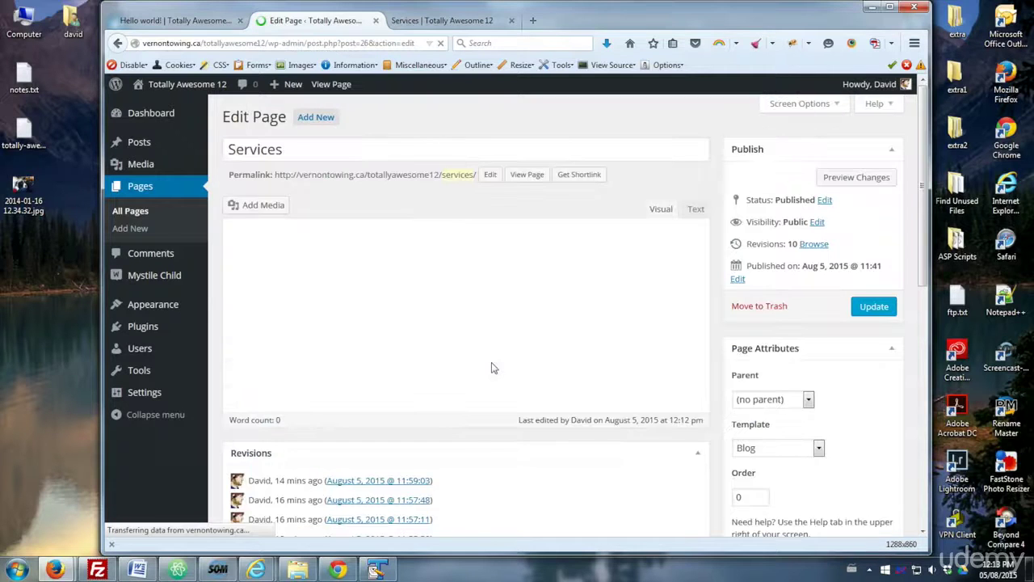
Set the Services page's template to Default Template and update the page
click(563, 351)
click(818, 448)
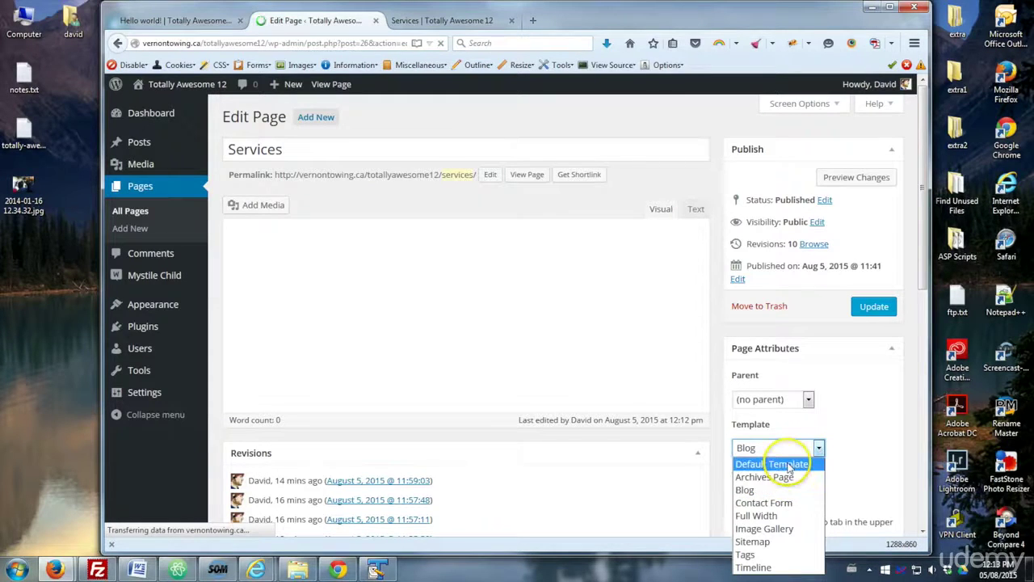
click(787, 464)
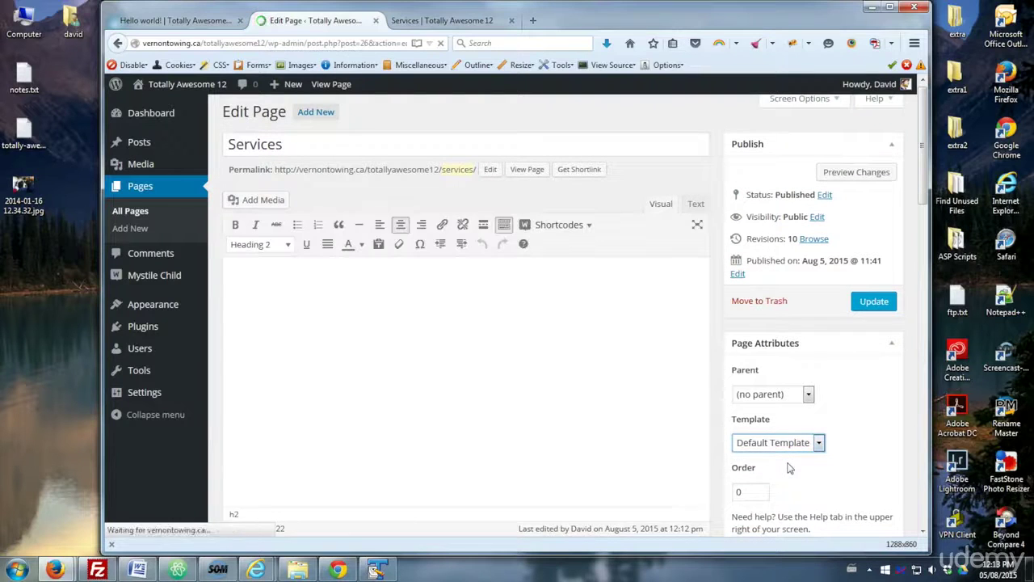
click(872, 300)
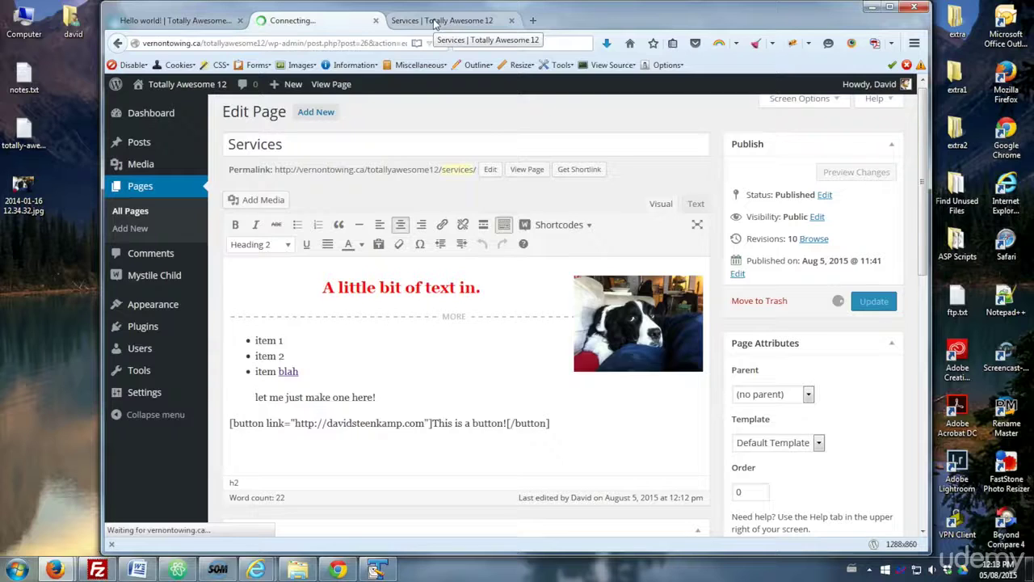
Reload the live Services page to check its content and return to the page editor
click(433, 21)
click(440, 47)
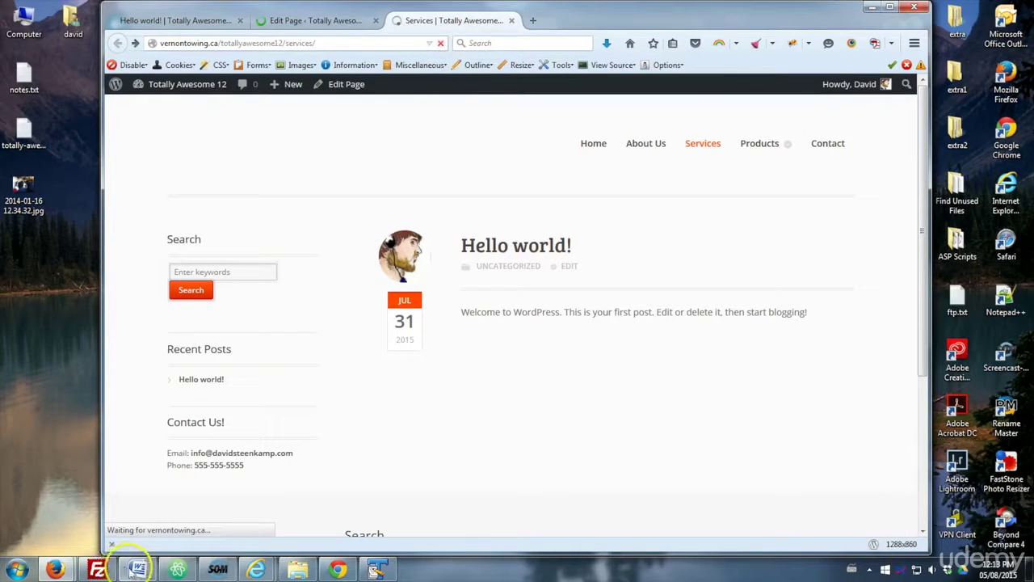
mouse_move(135, 570)
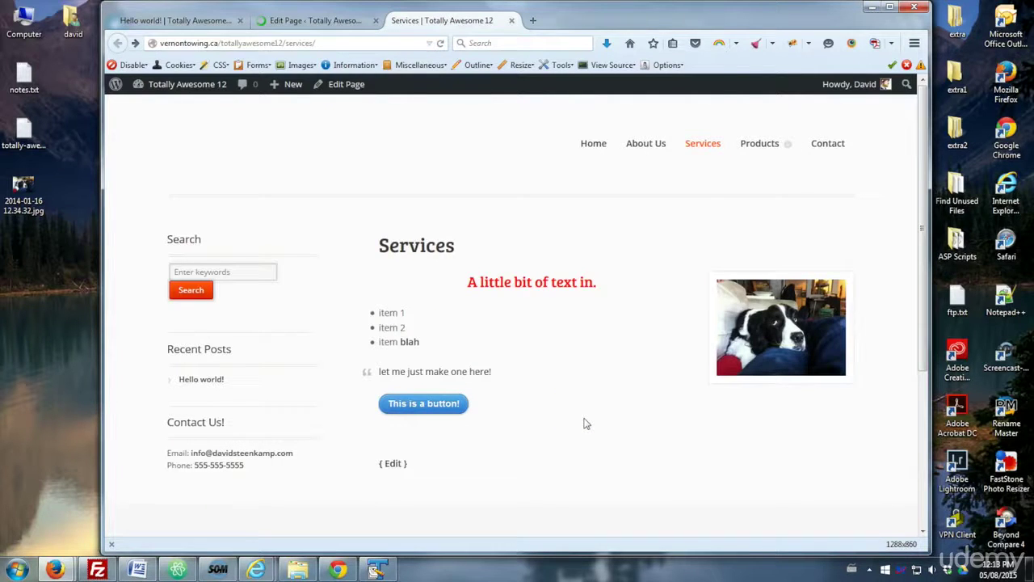
key(ctrl+shift+Tab)
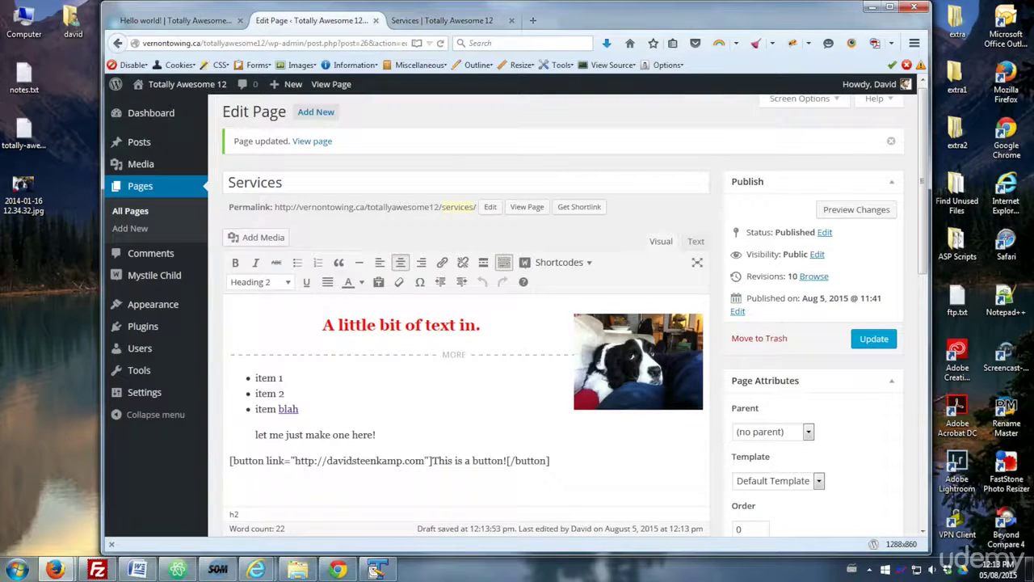
mouse_move(152, 164)
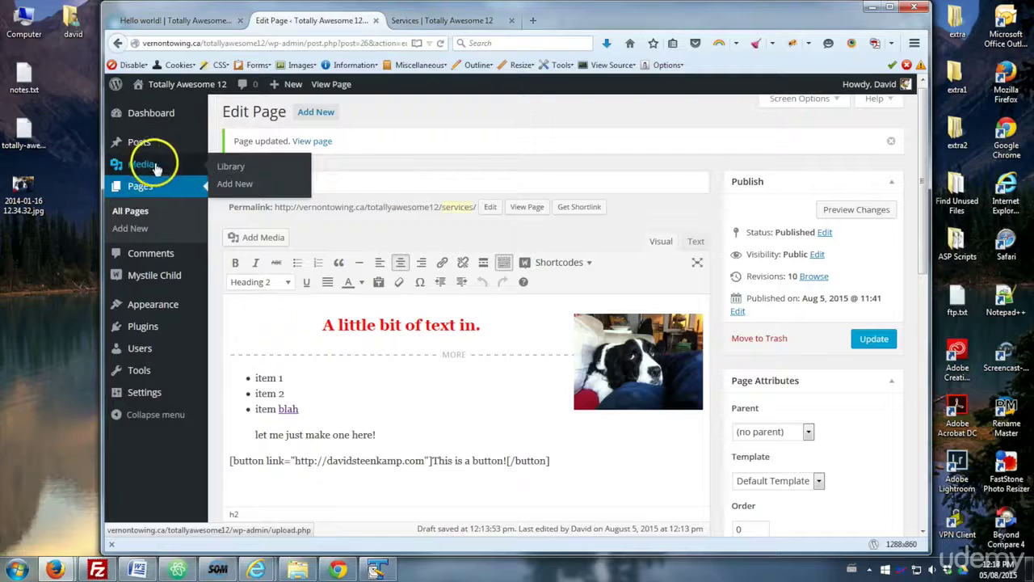